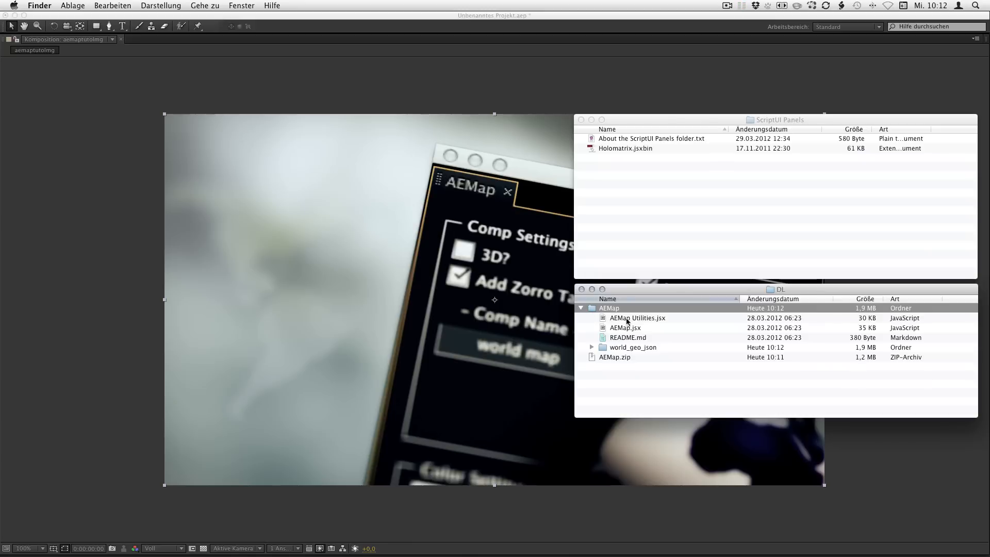
Step: Move AEMap Utilities.jsx, AEMap.jsx and the world_geo_json folder from the AEMap download into the ScriptUI Panels folder
left_click(631, 329)
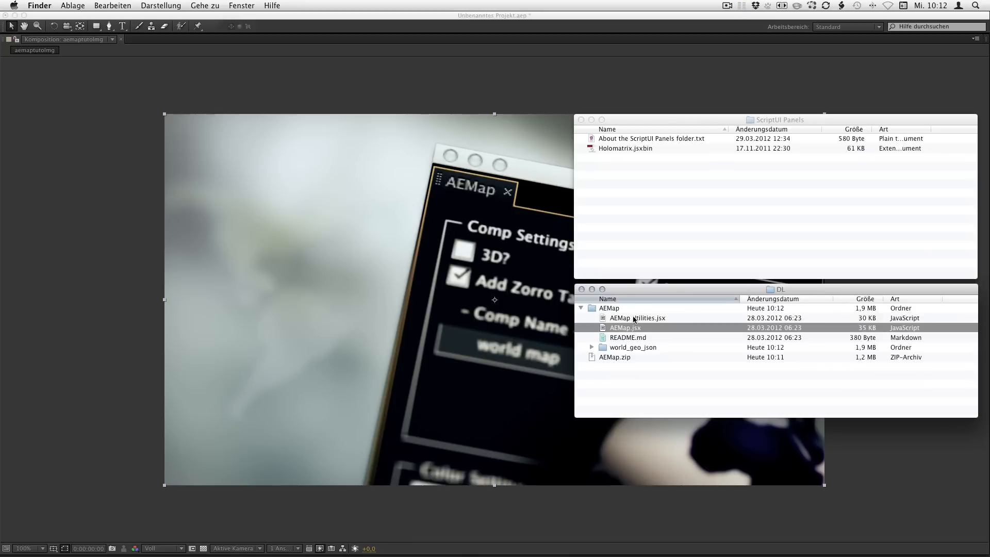
left_click(636, 320, "shift")
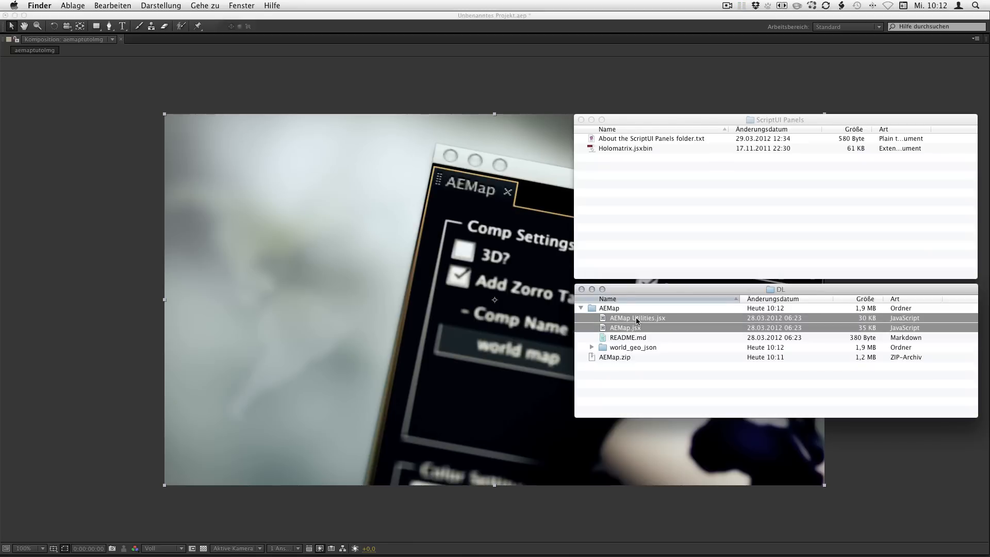
left_click(648, 347, "super")
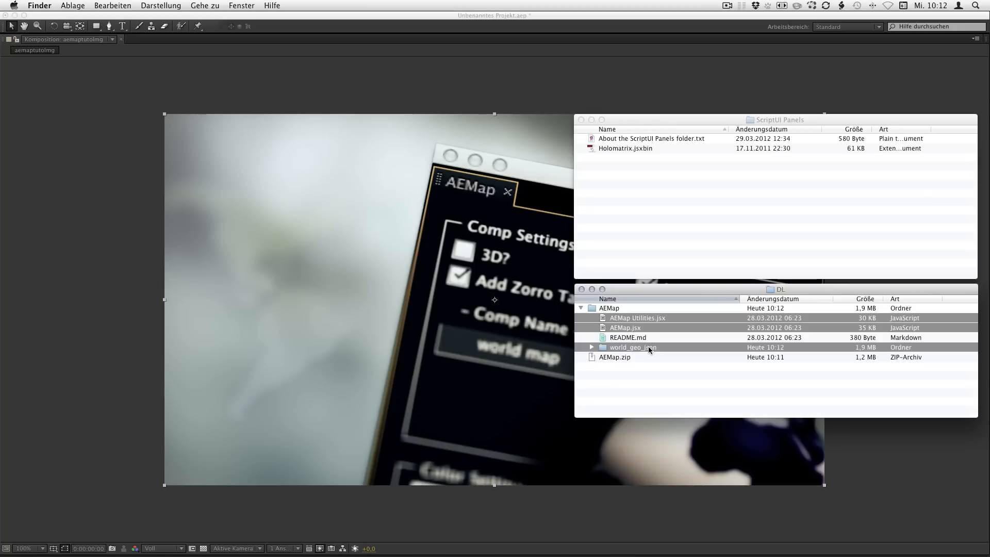
left_click(591, 347)
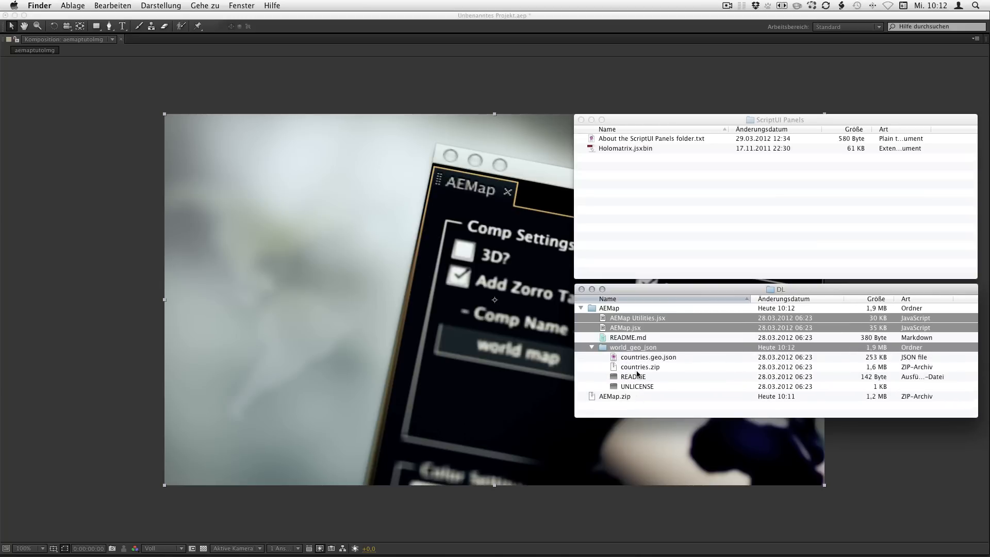
left_click(591, 347)
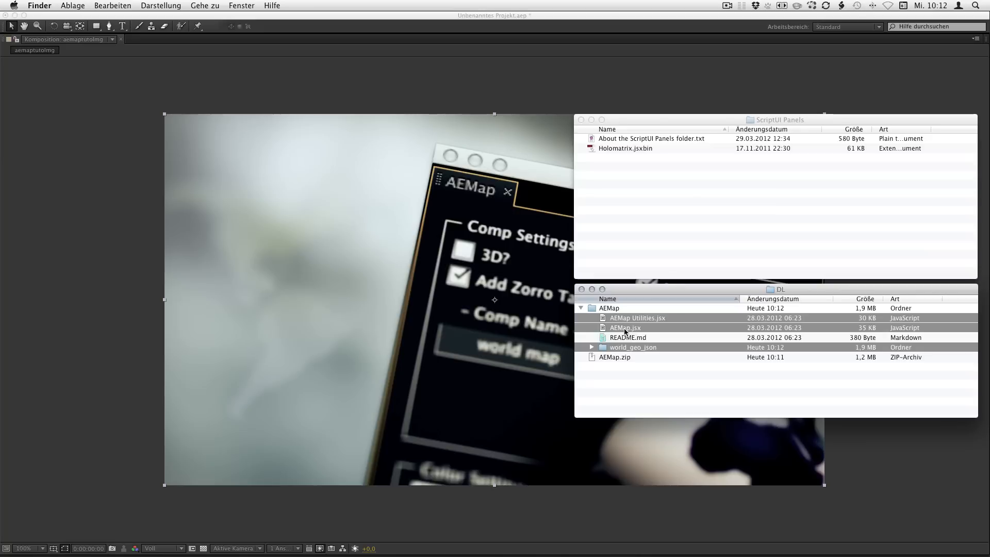
left_click_drag(625, 332, 651, 200)
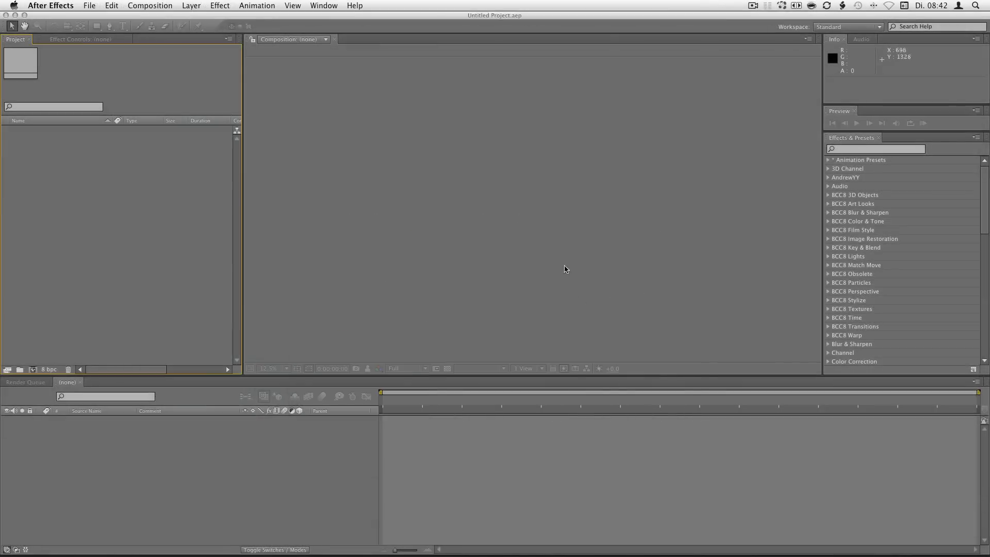
Step: Switch to After Effects and open the AEMap.jsx script panel
left_click(324, 5)
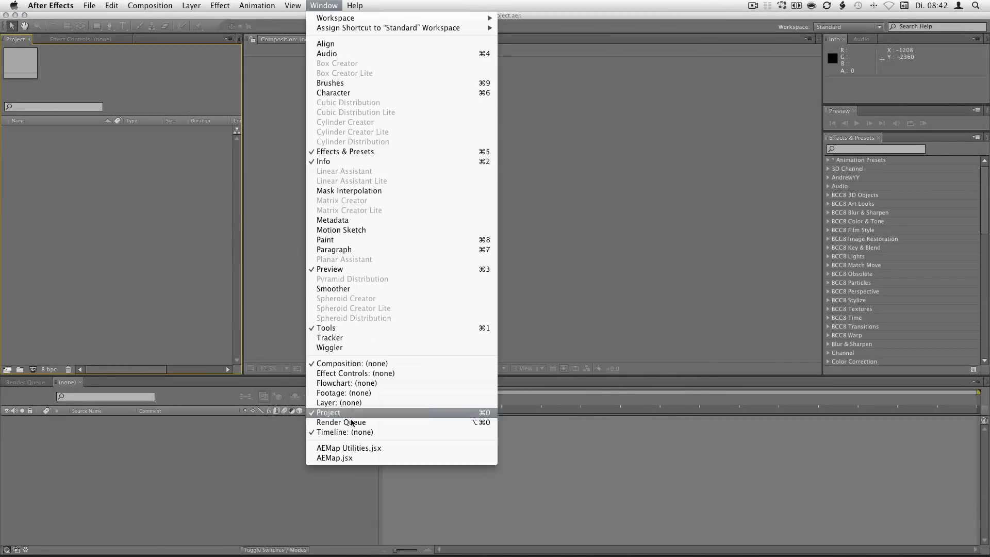
left_click(362, 461)
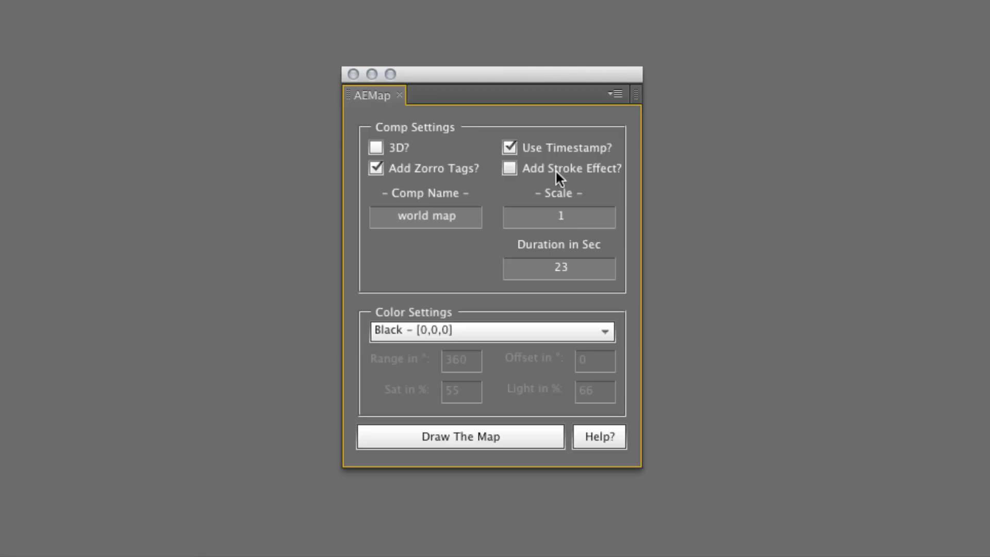
Step: Try scale factors of 1.5, 10 and 80 for the map, and return the Scale to 1
mouse_move(603, 218)
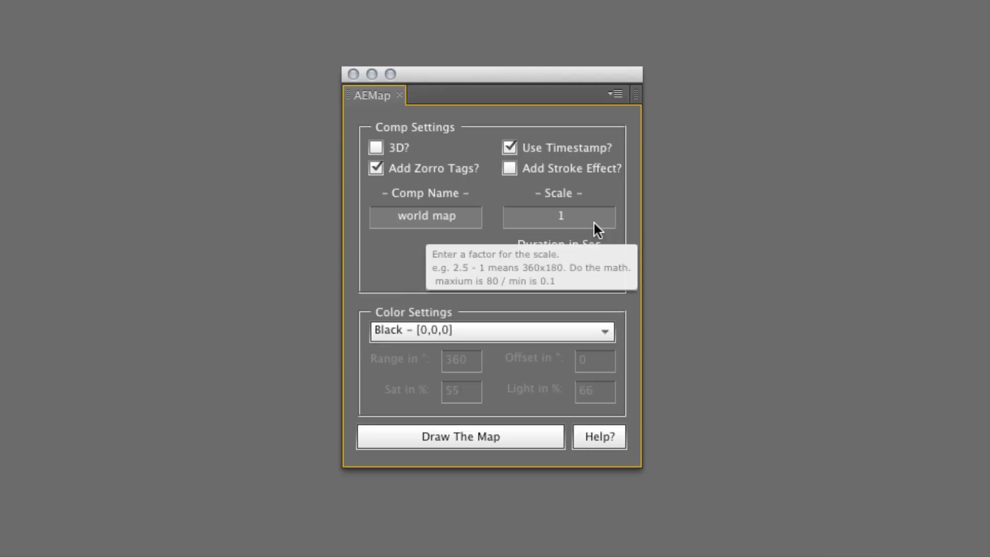
left_click(589, 218)
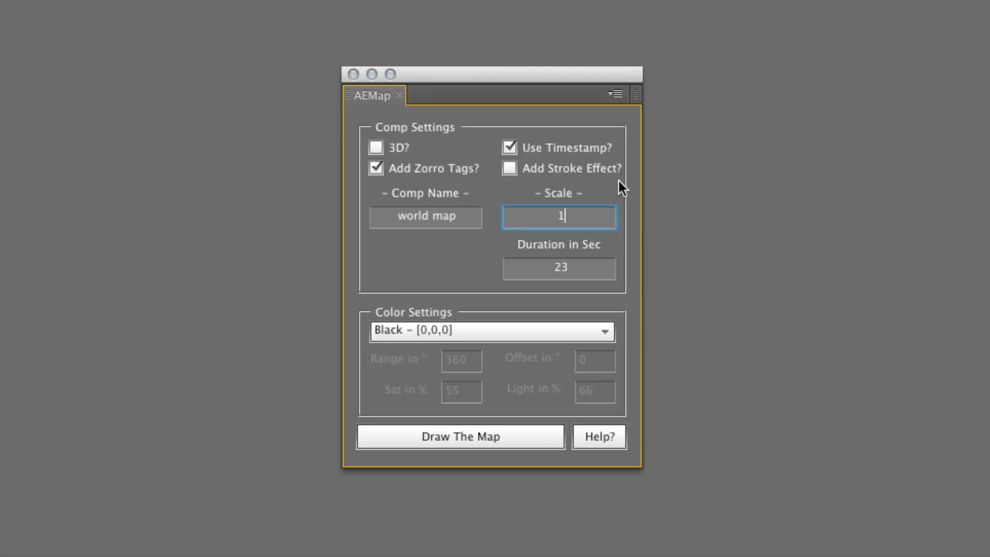
type(".5")
key("BackSpace")
key("BackSpace")
type("0")
key("BackSpace")
key("BackSpace")
type("80")
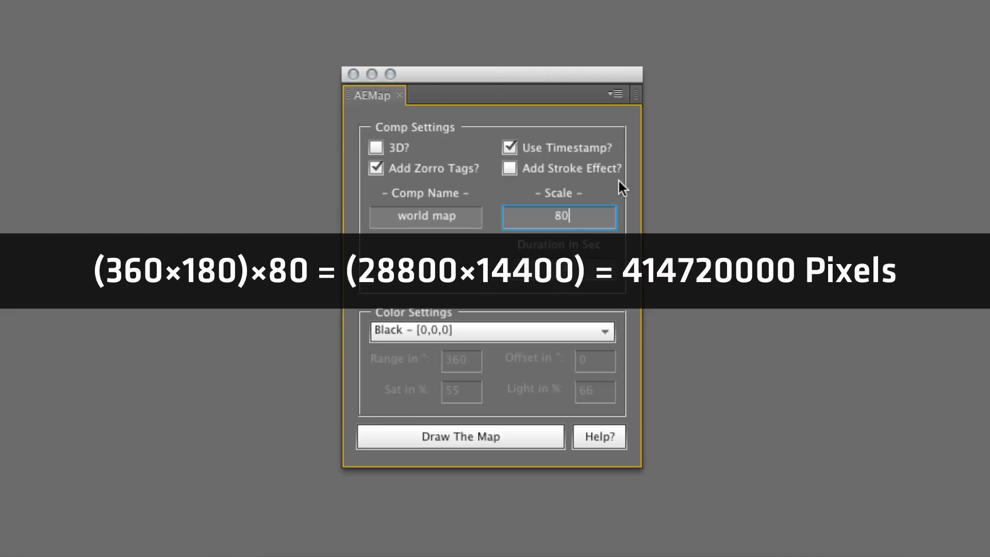
key("BackSpace")
key("BackSpace")
type("1")
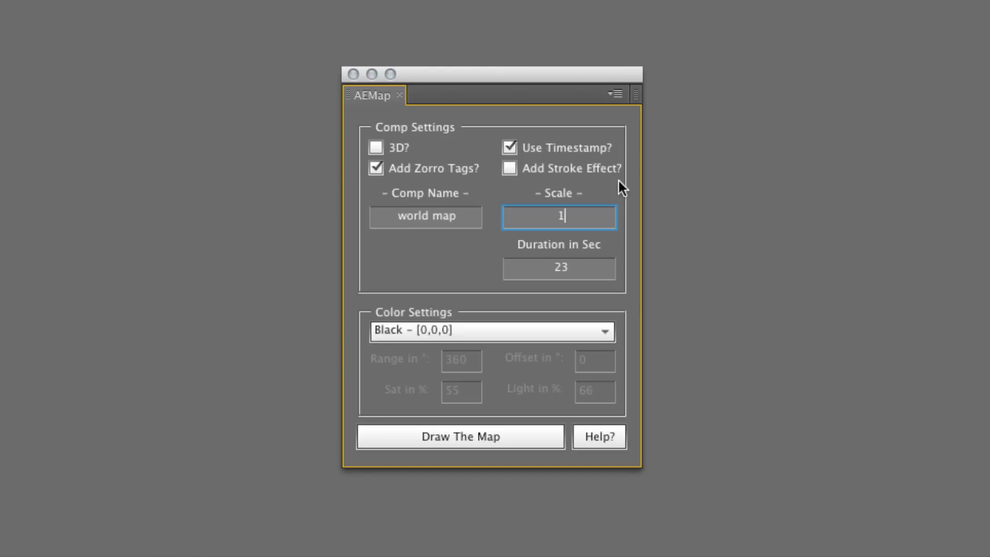
Step: Set the map composition's Scale to 3 and its duration to 12.7 seconds
key("BackSpace")
type("3")
left_click(592, 272)
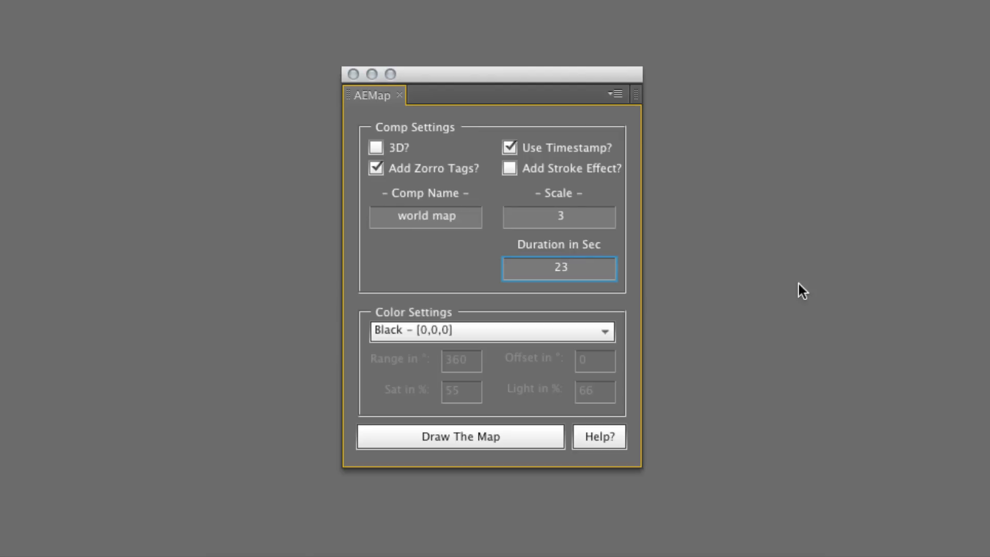
type(".5")
key("BackSpace")
key("BackSpace")
key("BackSpace")
key("BackSpace")
type("12.7")
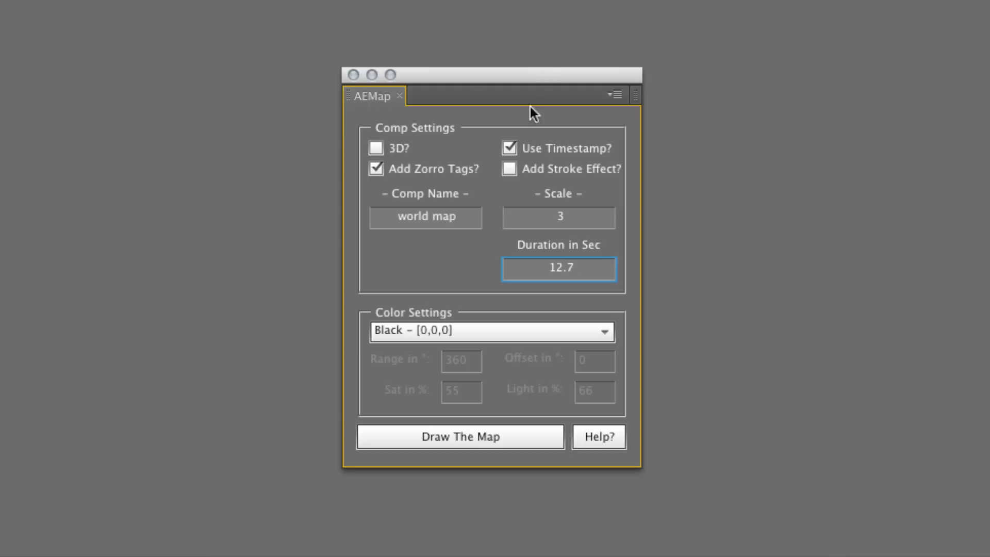
Step: Enable the stroke effect for the map and set the composition duration to 10 seconds
left_click(509, 169)
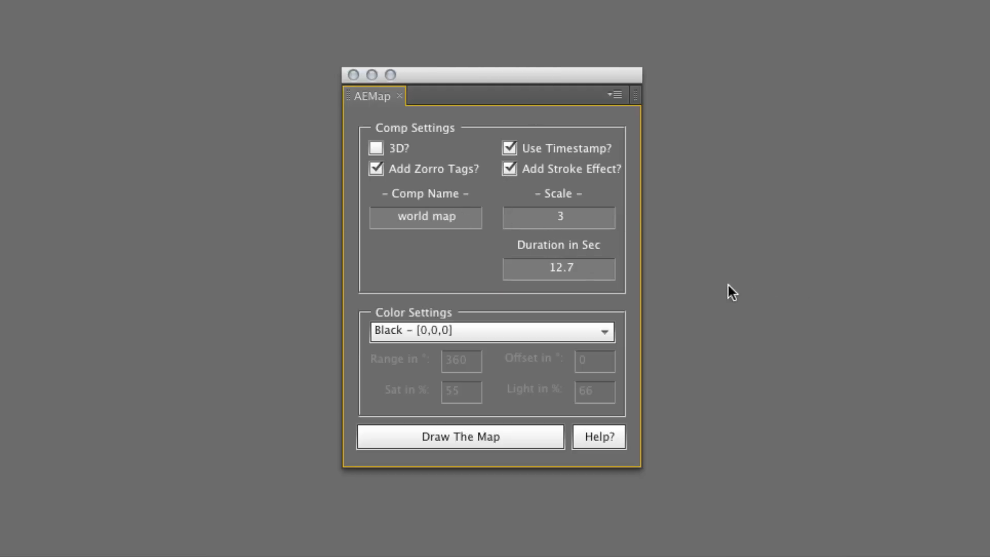
left_click(585, 269)
key("BackSpace")
key("BackSpace")
key("BackSpace")
key("BackSpace")
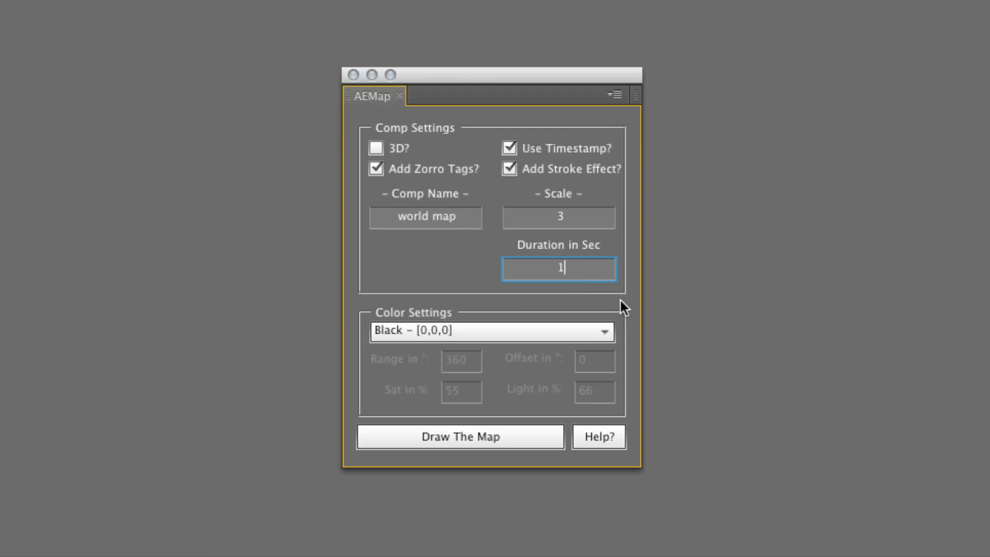
type("10")
Step: Set the map's color preset to Random
mouse_move(597, 331)
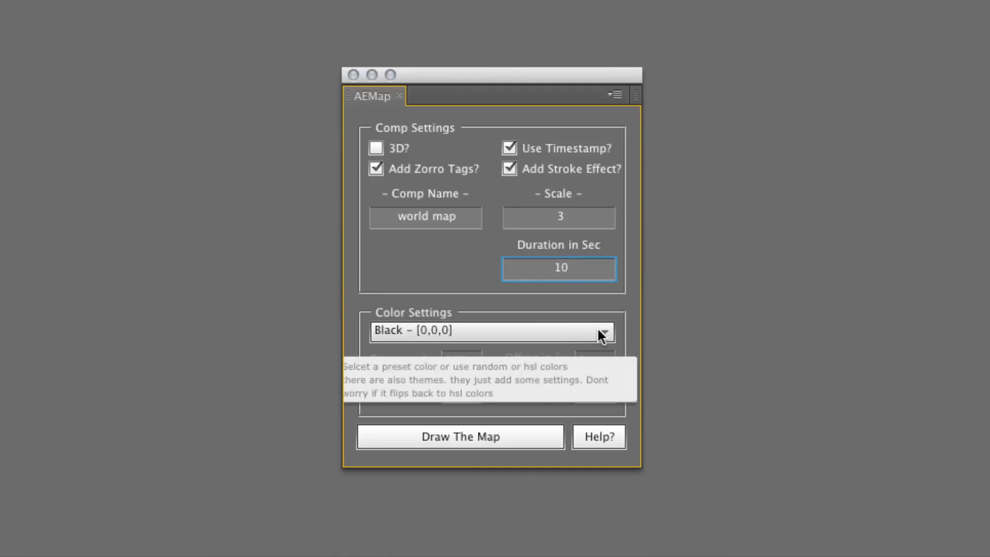
left_click(599, 336)
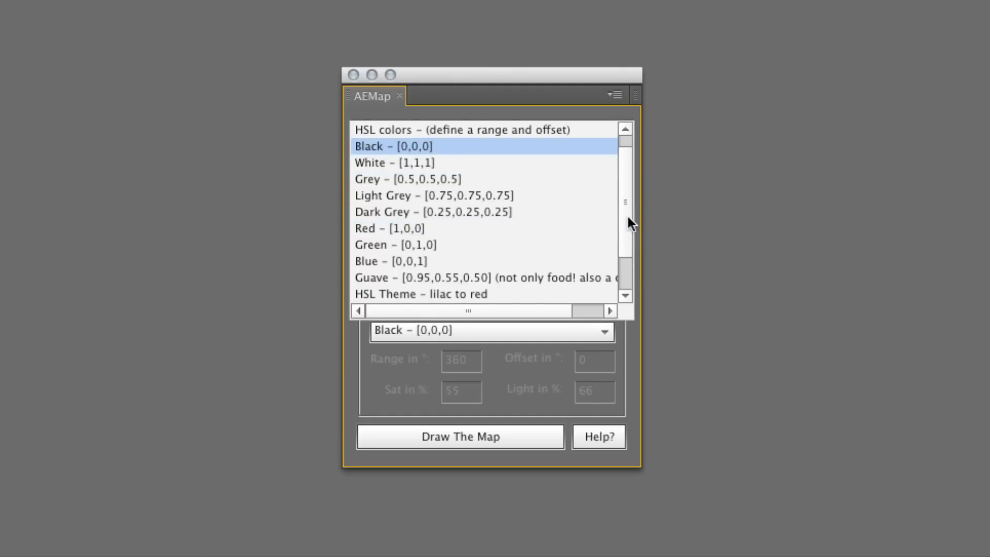
scroll(626, 214, "up", 1)
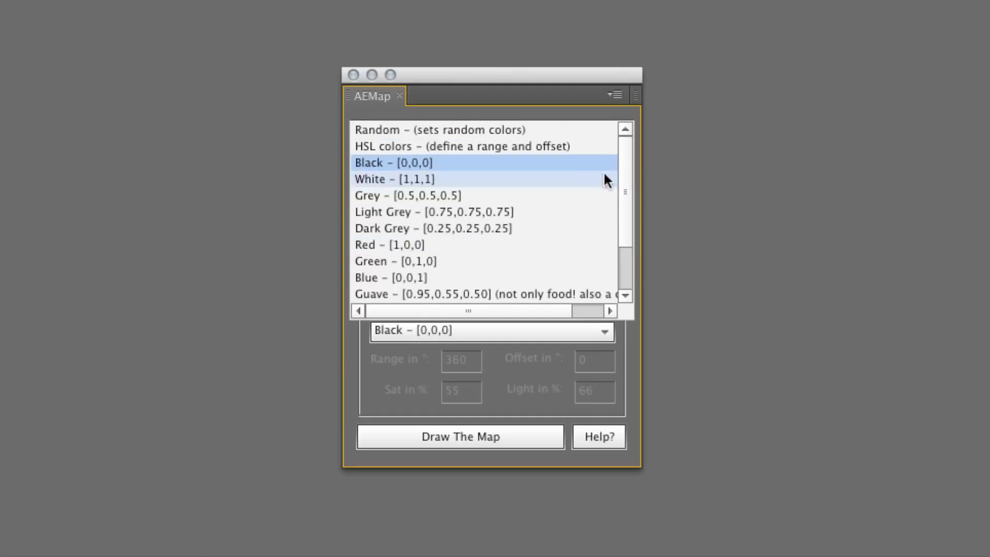
left_click(560, 131)
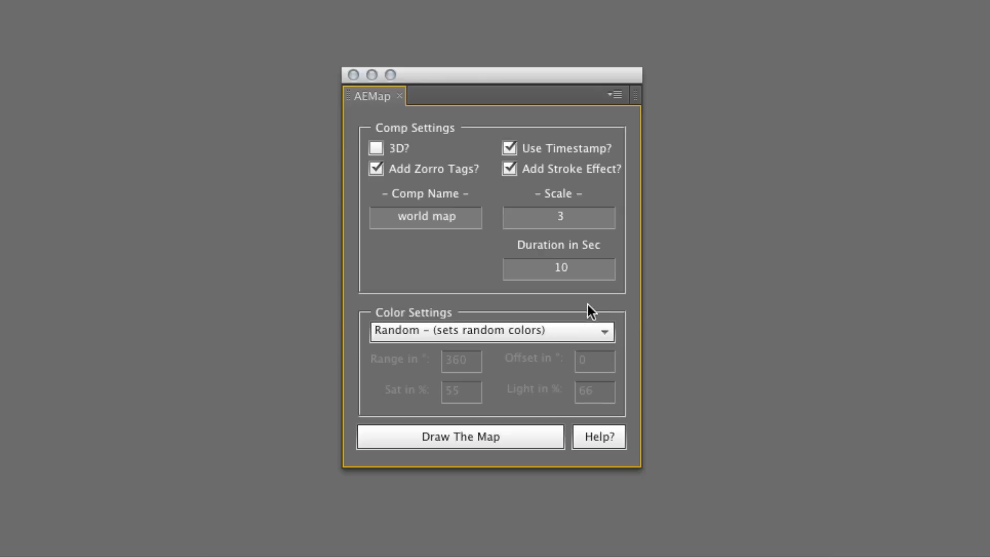
Step: Set the map's color preset to HSL colors and move the AEMap panel aside to make room for another window
left_click(603, 331)
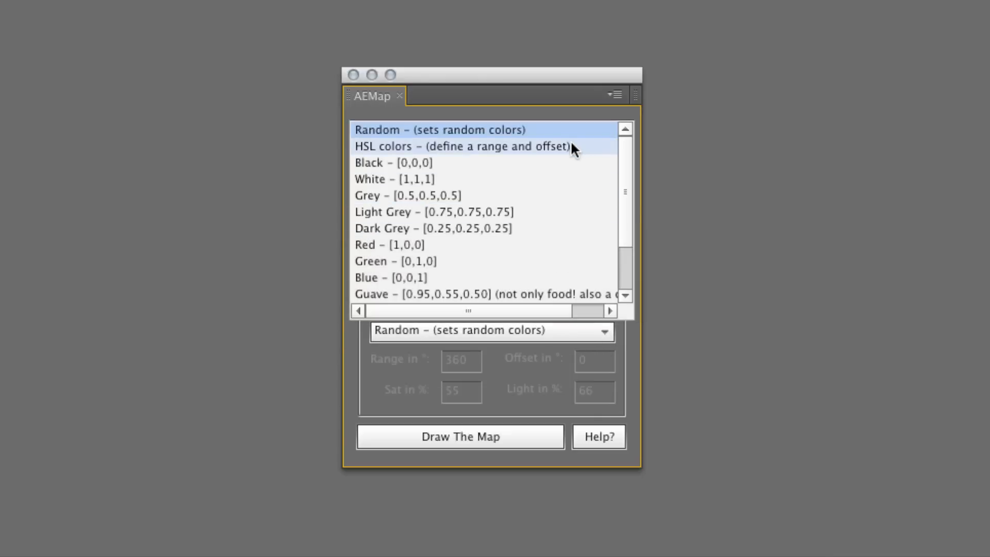
left_click(569, 147)
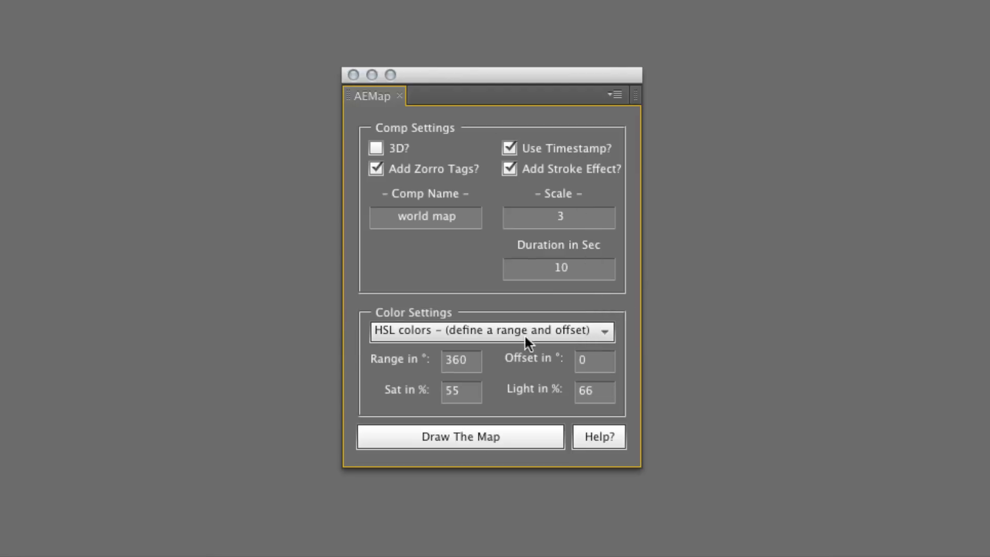
mouse_move(508, 332)
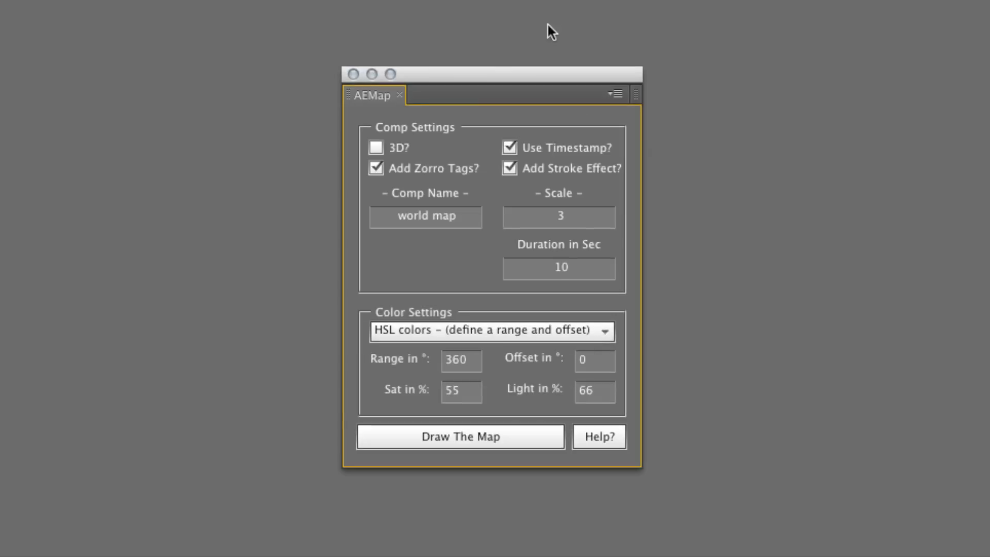
left_click_drag(544, 75, 744, 70)
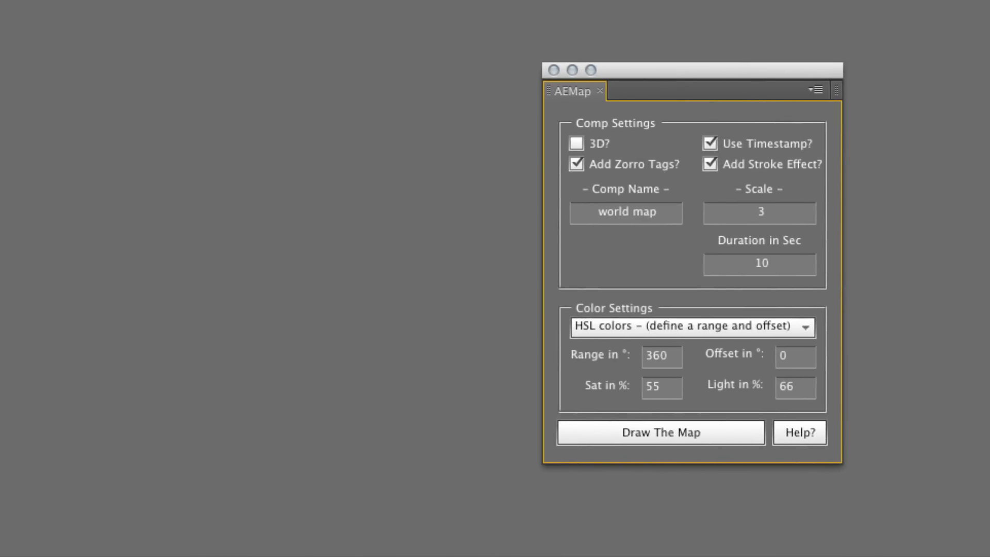
Step: Switch to the system color picker, place it beside the AEMap panel, and sample a muted red at about half brightness
key("super+Tab")
key("Return")
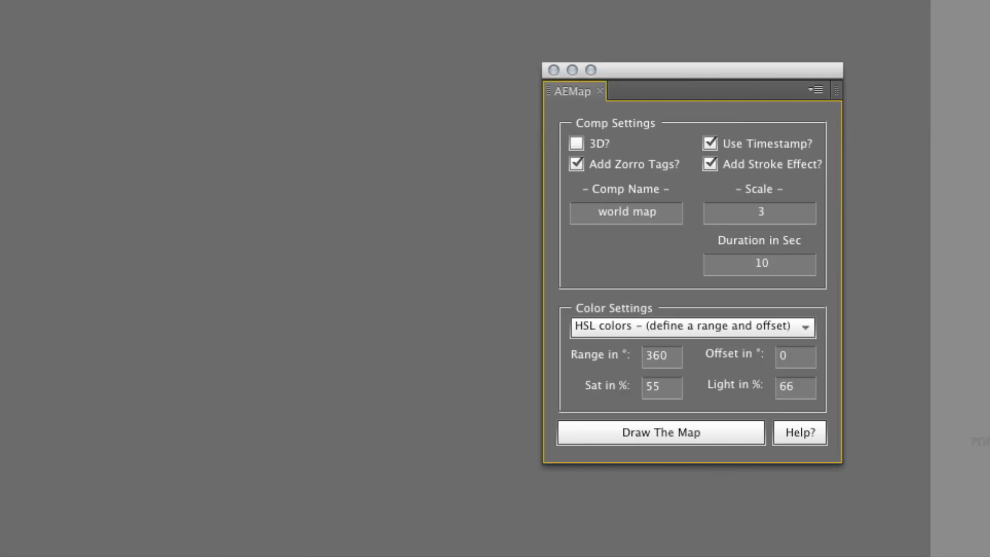
left_click_drag(504, 40, 435, 84)
mouse_move(507, 473)
left_mouse_down()
mouse_move(518, 458)
mouse_move(508, 456)
left_mouse_up()
left_click_drag(495, 369, 497, 264)
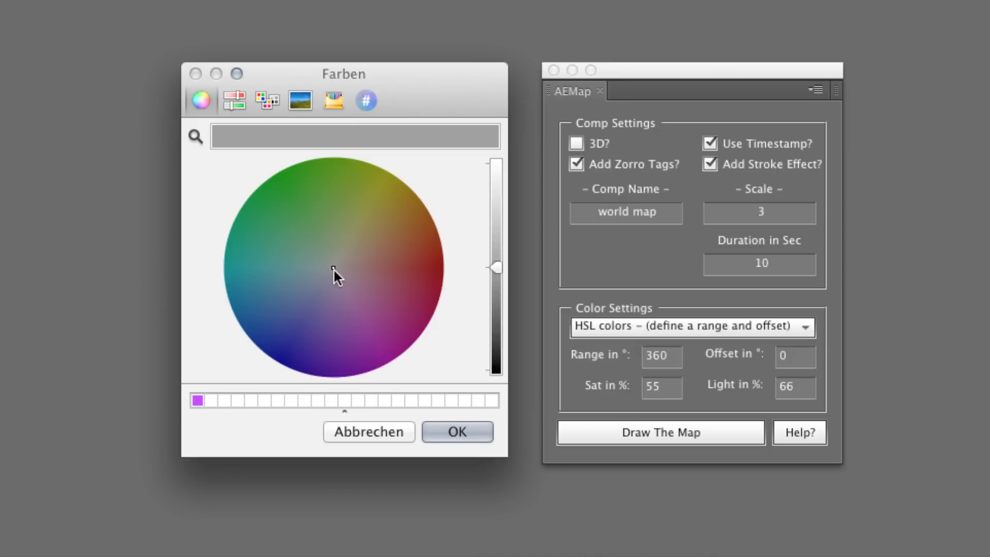
left_click_drag(332, 267, 413, 267)
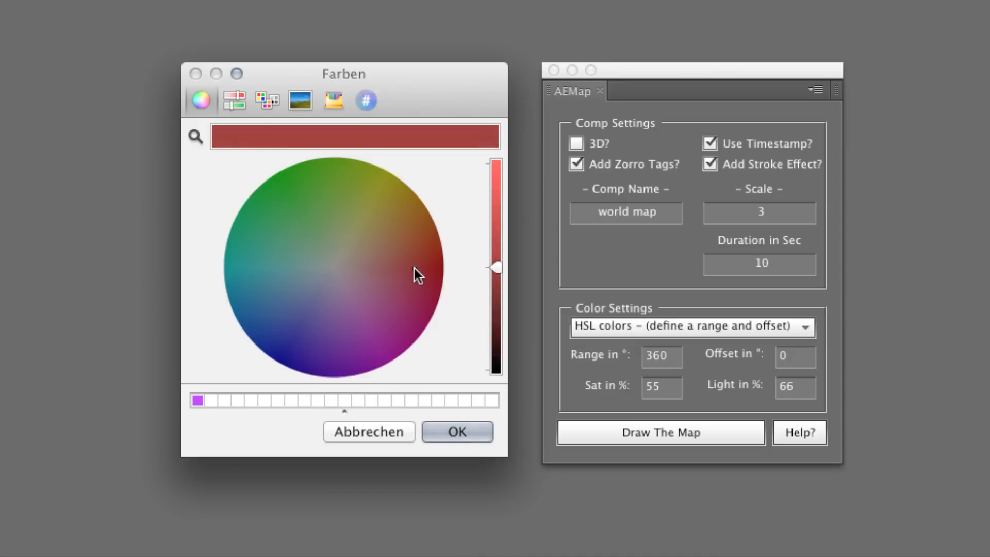
mouse_move(412, 263)
left_mouse_down()
mouse_move(393, 216)
mouse_move(353, 189)
mouse_move(292, 211)
mouse_move(282, 330)
mouse_move(376, 330)
mouse_move(406, 281)
left_mouse_up()
Step: Set the HSL color Range in the AEMap panel to 180 degrees
left_click(658, 355)
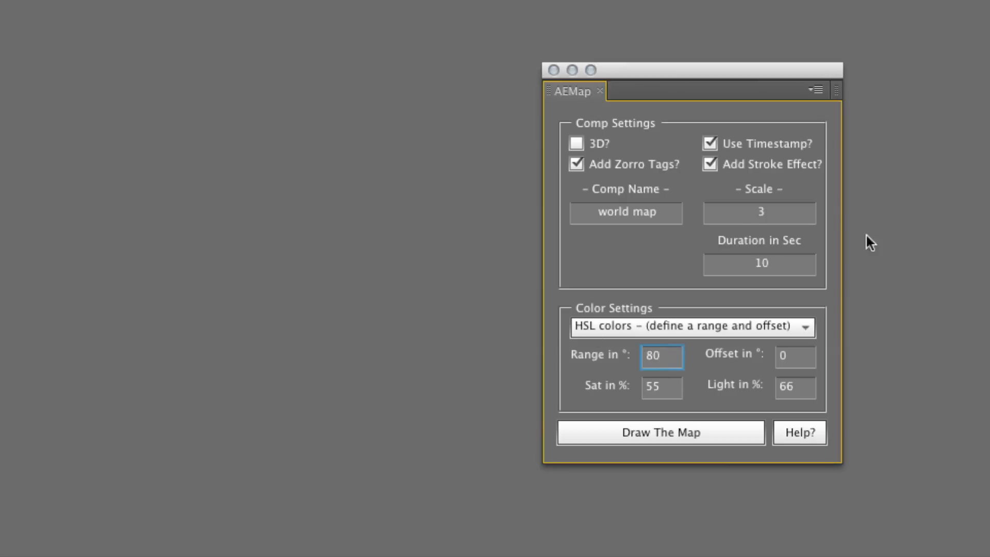
key("Left")
key("Left")
type("1")
Step: Sample hues around the system color wheel, from blue and green to violet and a brighter red, and dismiss the picker
key("super+Tab")
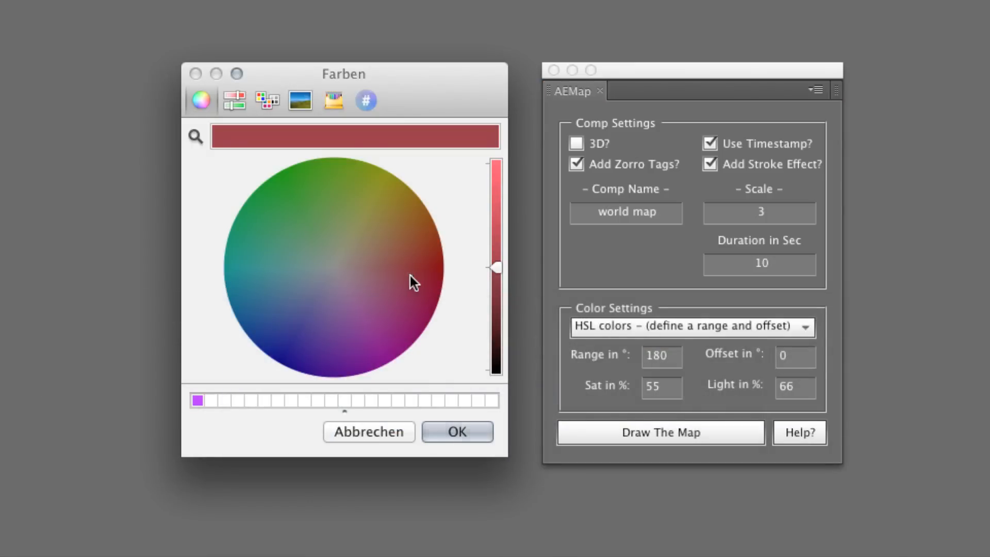
left_click_drag(410, 276, 266, 288)
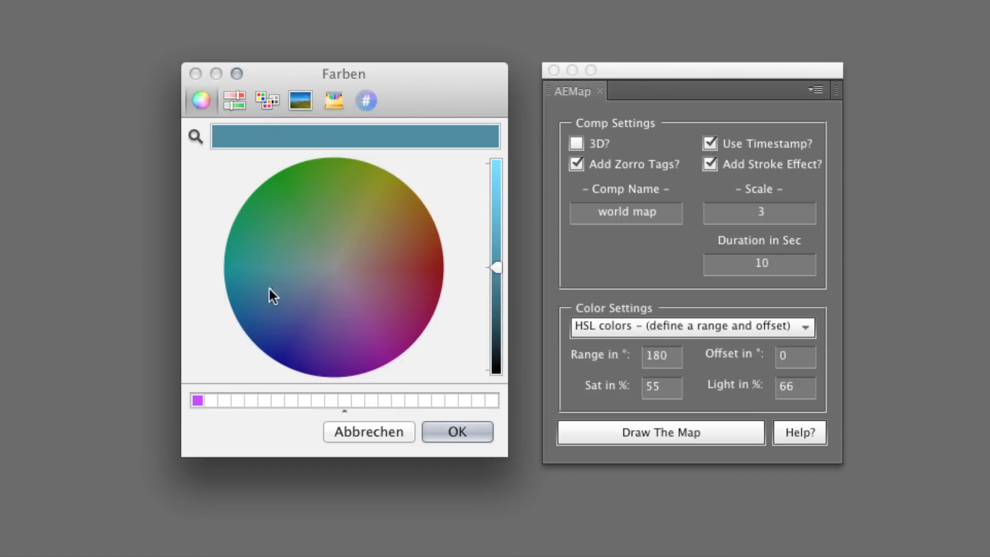
left_click_drag(271, 288, 324, 214)
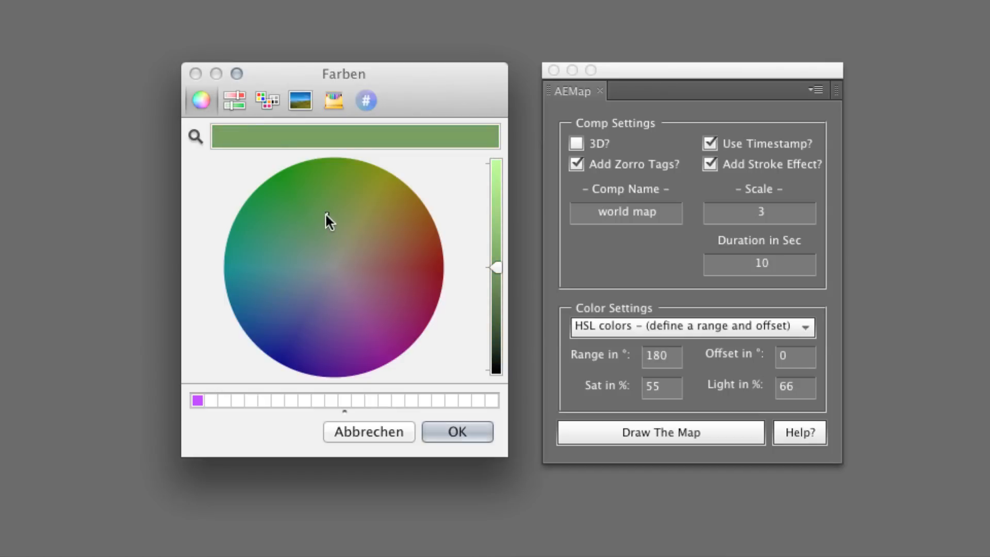
left_click(344, 338)
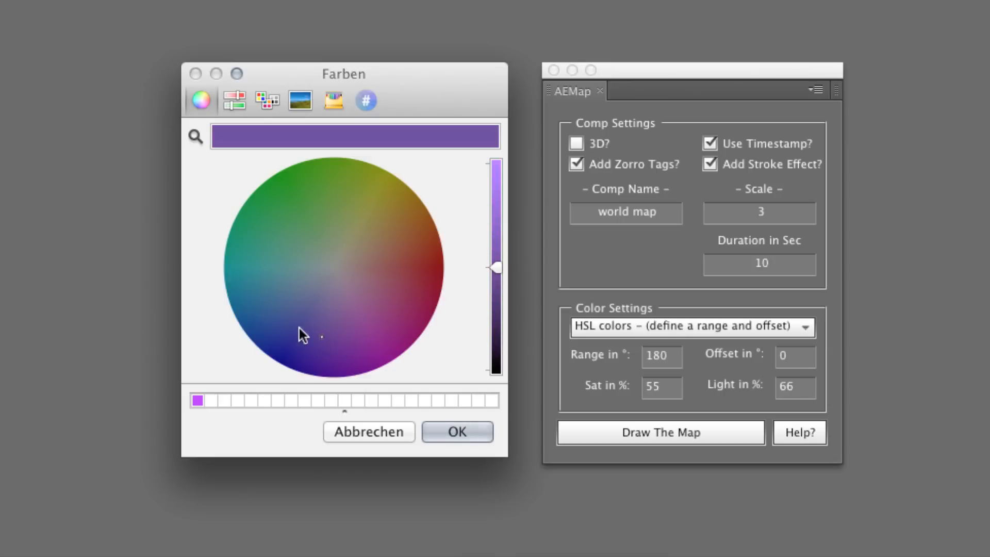
left_click(349, 215)
left_click(380, 272)
left_click_drag(496, 267, 495, 183)
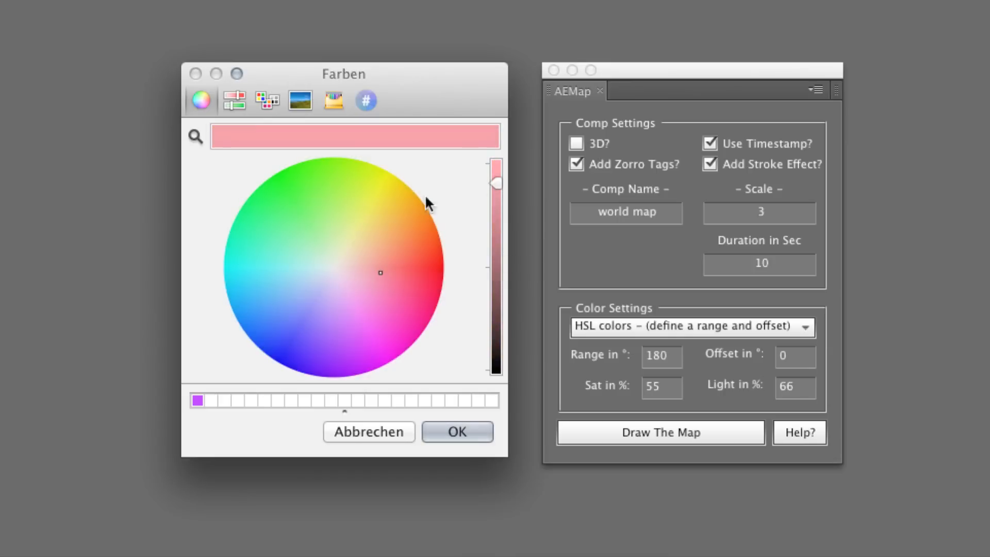
left_click(405, 271)
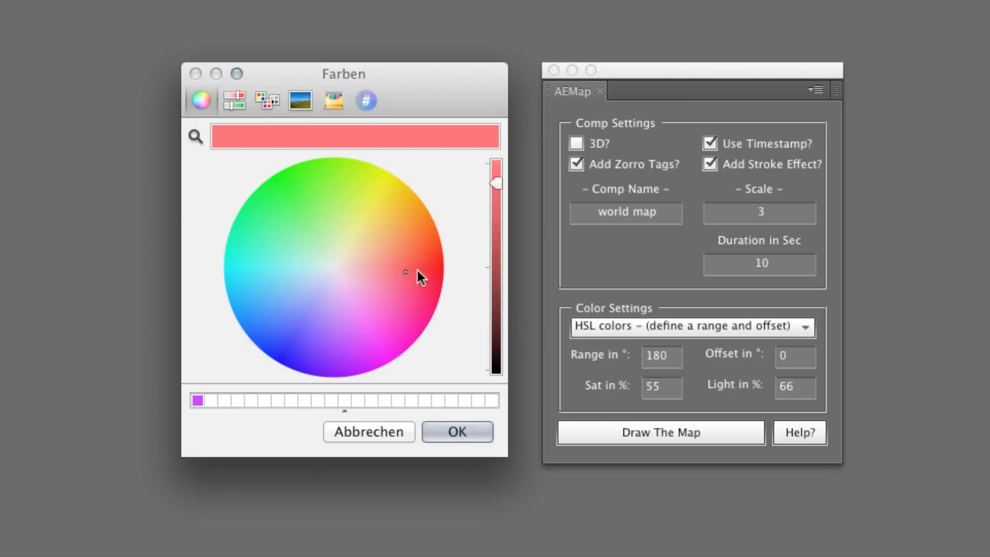
key("Escape")
Step: Set the HSL color Offset in the AEMap panel to 180 degrees
left_click(789, 358)
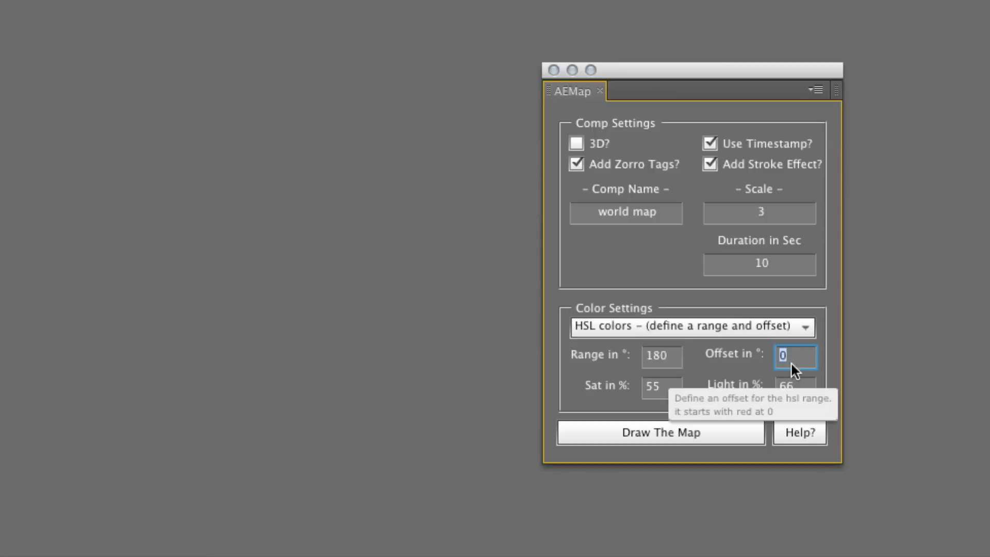
type("180")
Step: Switch to the system color picker, sample cyan through red, compare white with fully saturated red, raise brightness to maximum, and dismiss the picker
key("super+Tab")
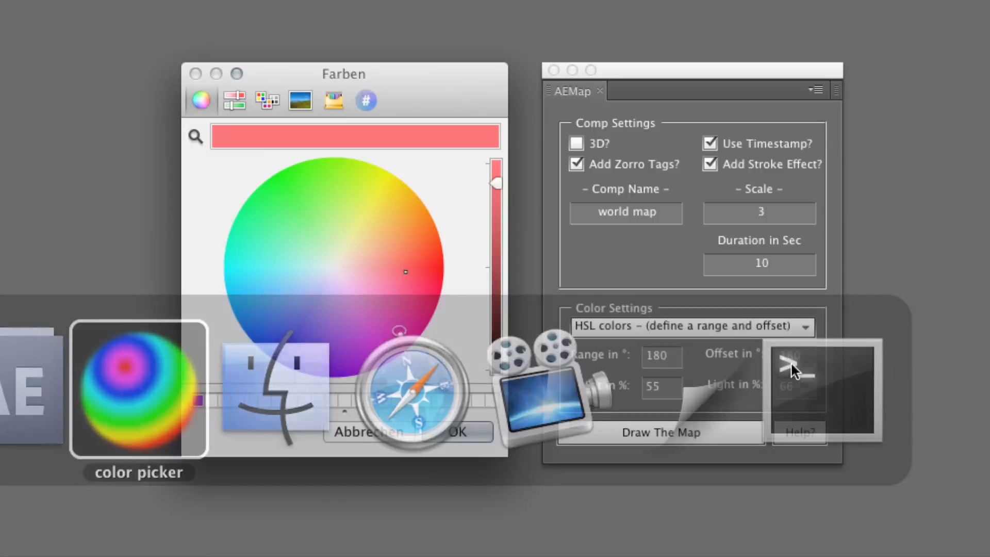
left_click(259, 268)
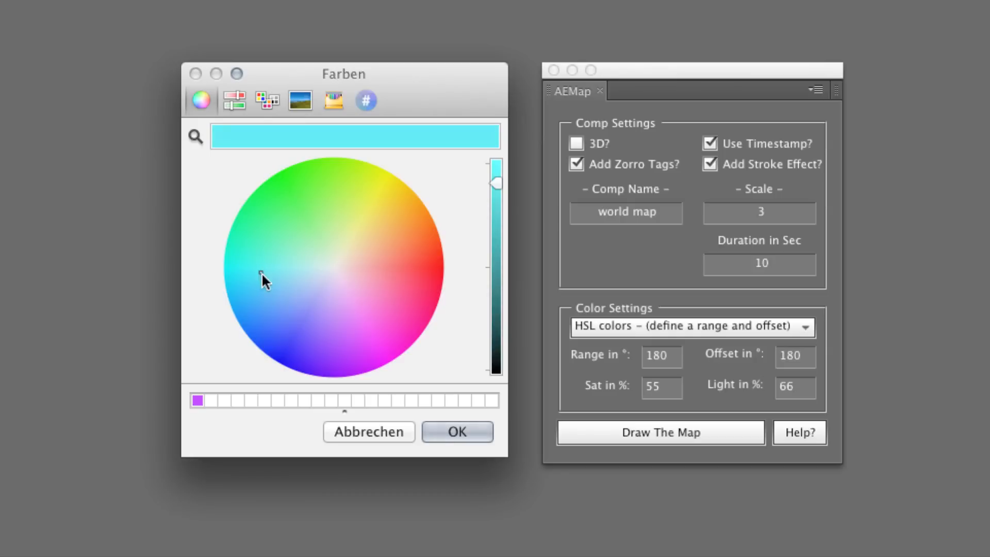
mouse_move(261, 272)
left_mouse_down()
mouse_move(376, 321)
mouse_move(422, 270)
left_mouse_up()
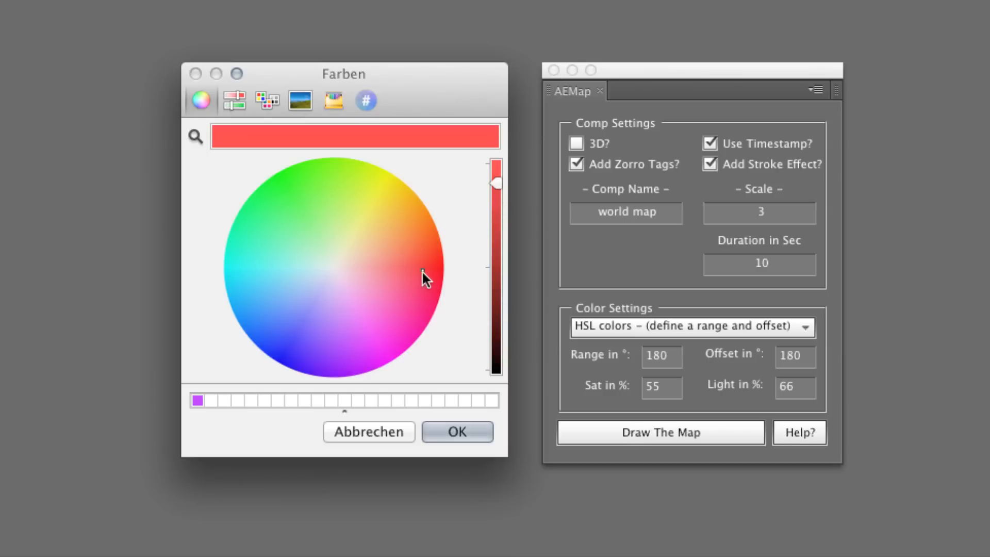
left_click_drag(420, 269, 332, 264)
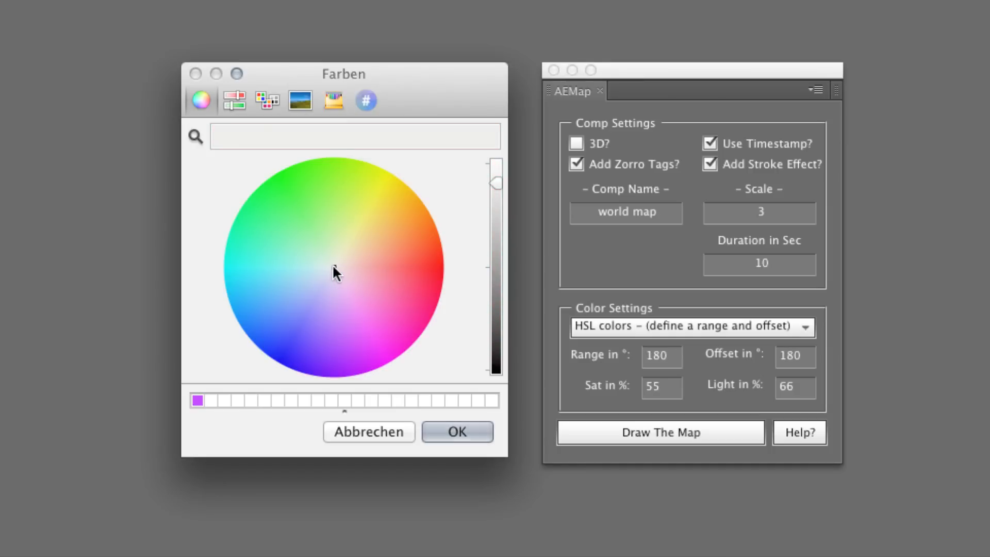
left_click_drag(332, 265, 454, 272)
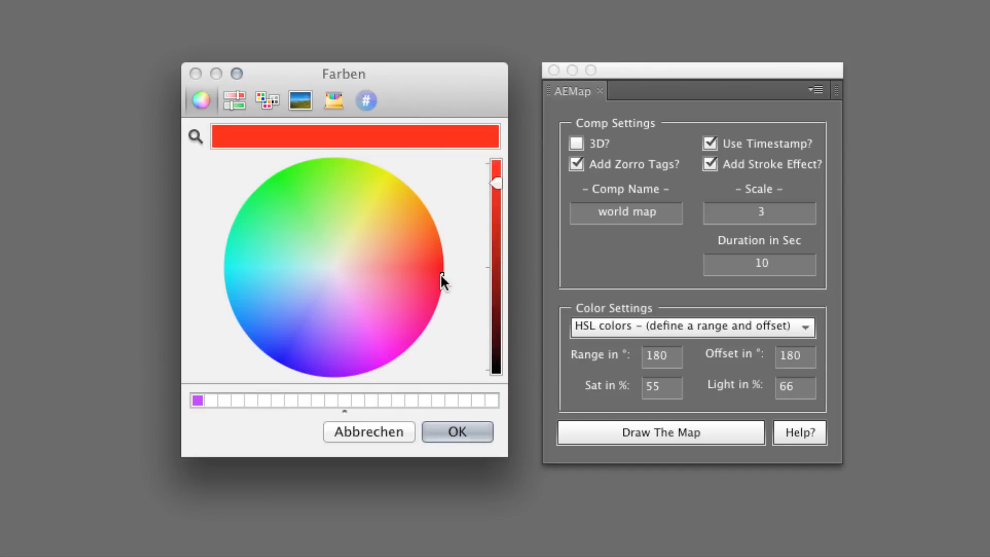
mouse_move(720, 386)
left_click_drag(498, 188, 523, 150)
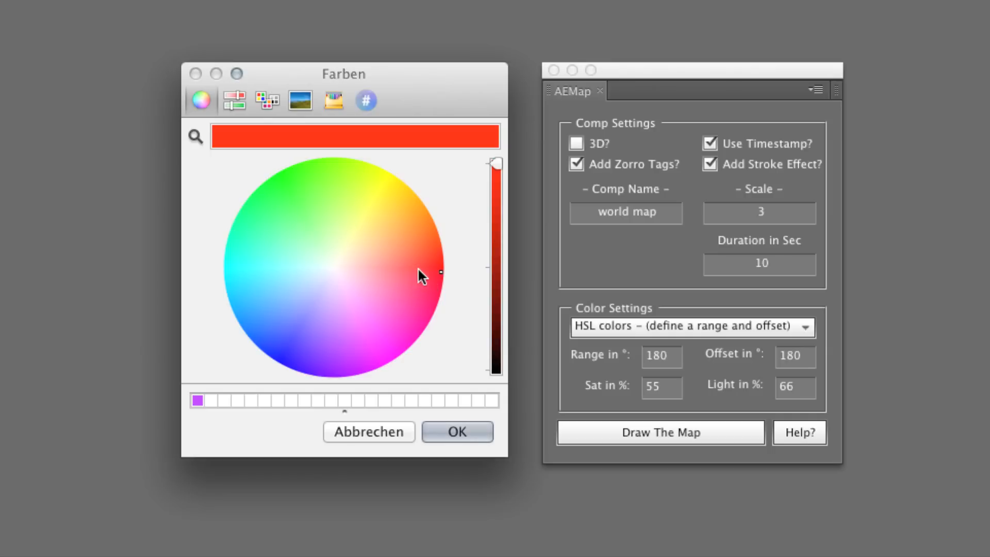
left_click(454, 431)
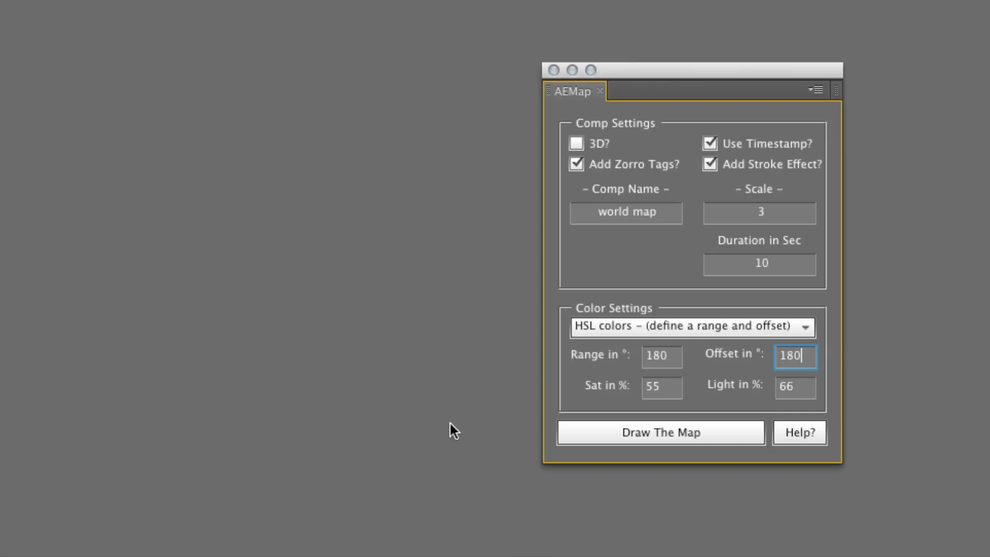
Step: Apply the lilac to red HSL theme to the AEMap color settings
left_click(720, 326)
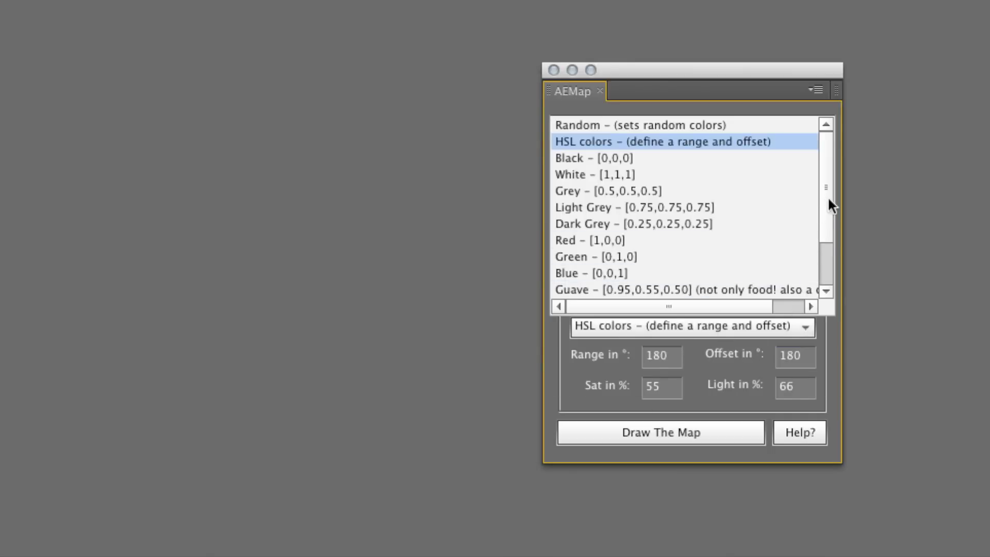
scroll(793, 242, "down", 2)
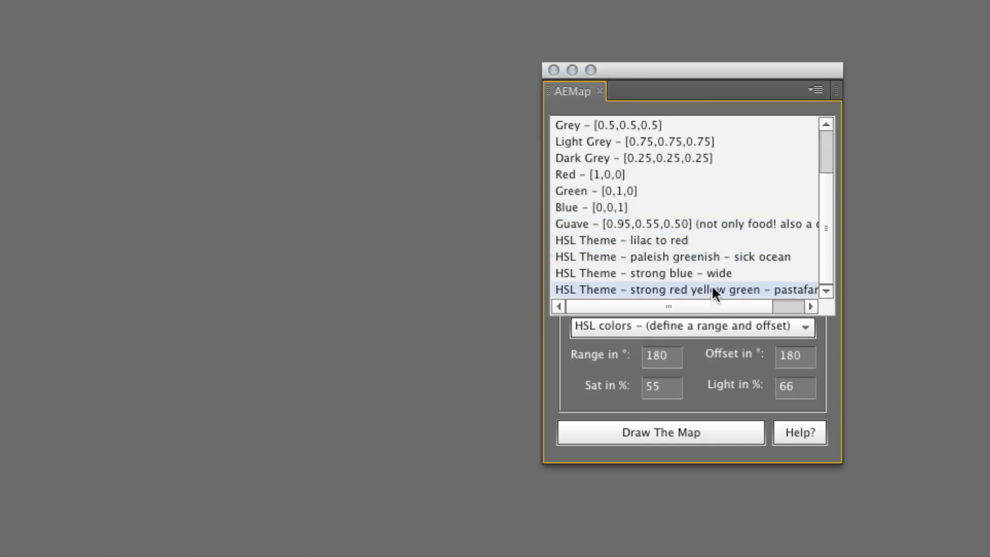
left_click(687, 240)
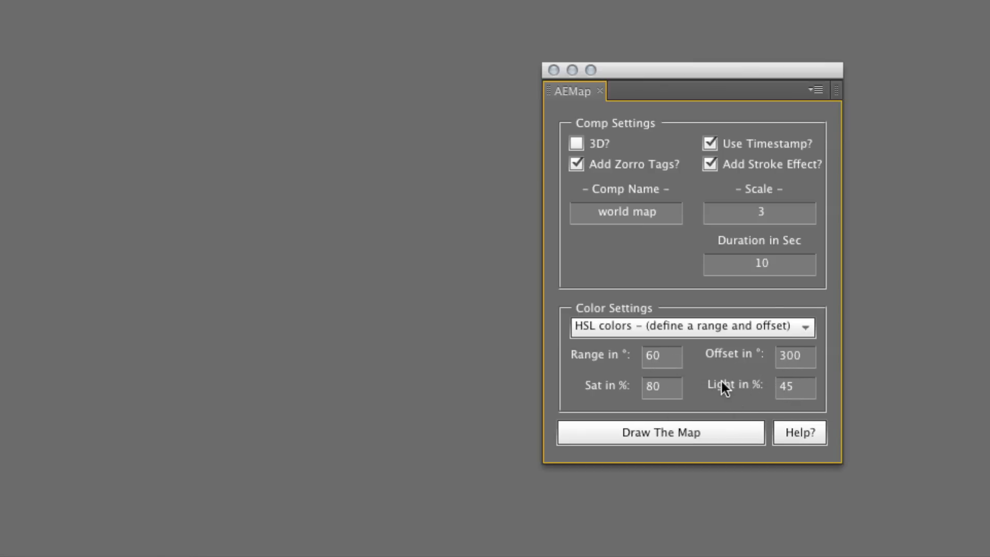
Step: Apply the strong red yellow green HSL theme to the AEMap color settings
left_click(738, 325)
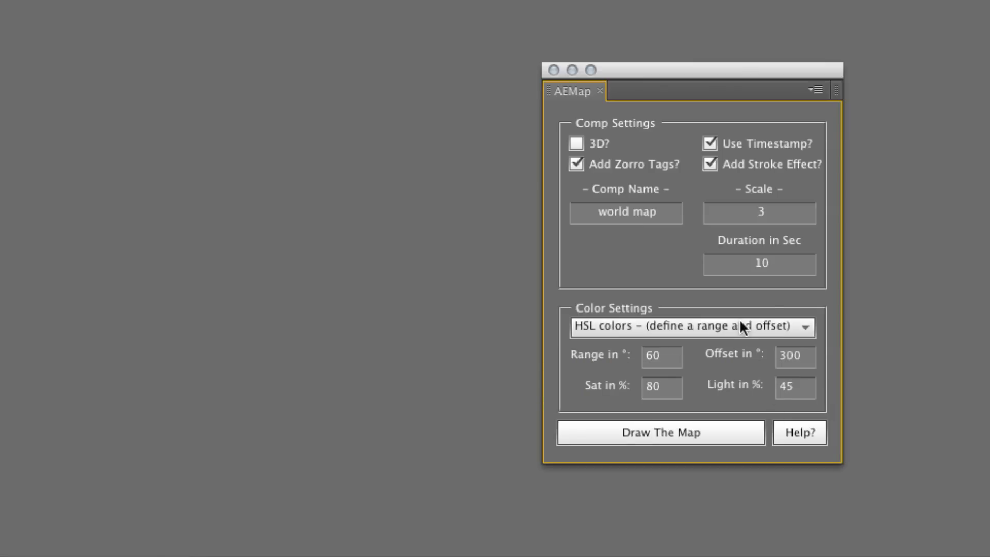
scroll(823, 240, "down", 2)
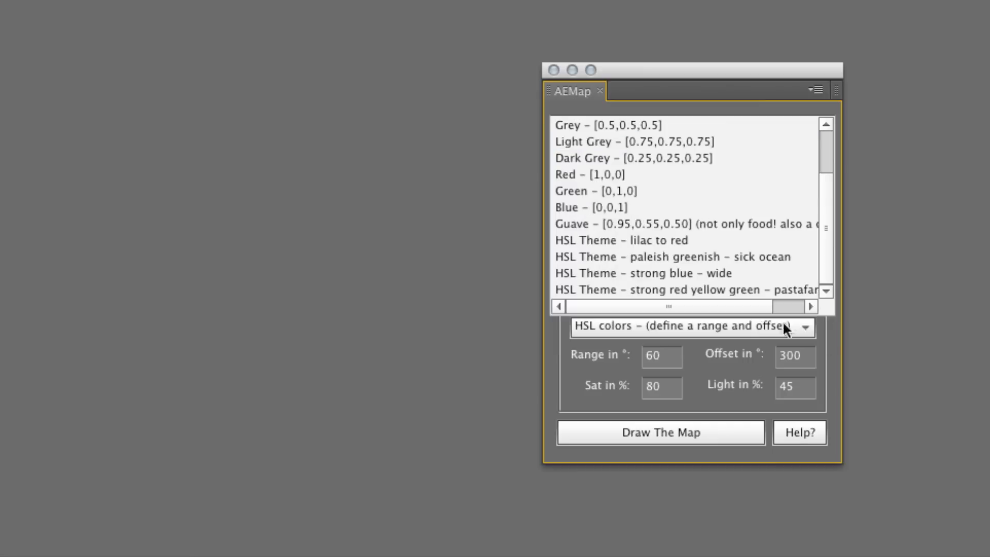
left_click(776, 288)
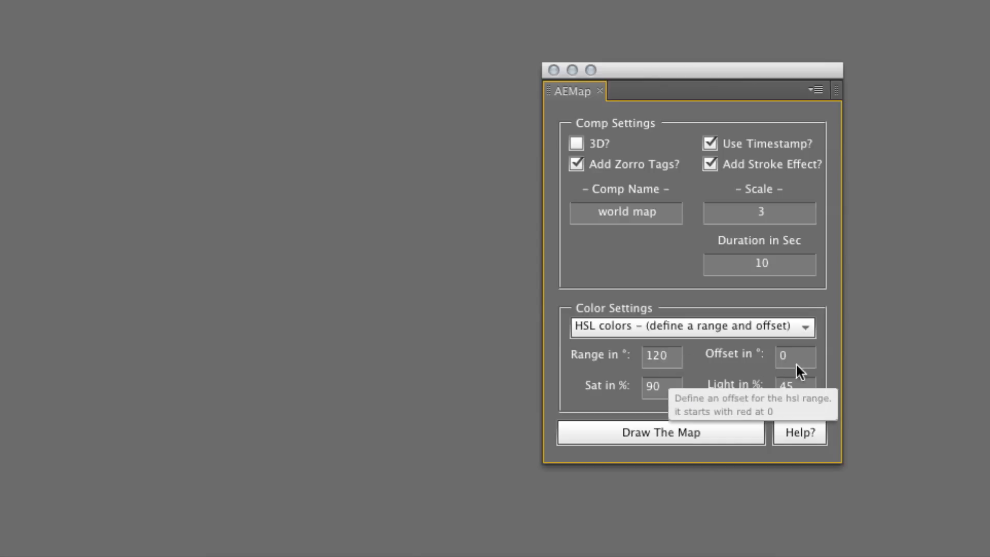
left_click(808, 330)
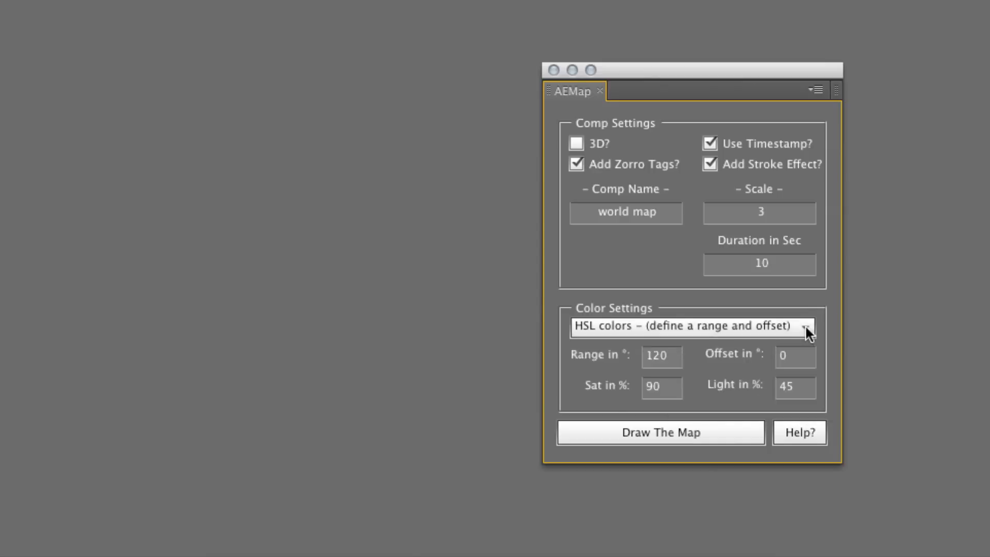
scroll(821, 216, "down", 3)
scroll(821, 247, "down", 2)
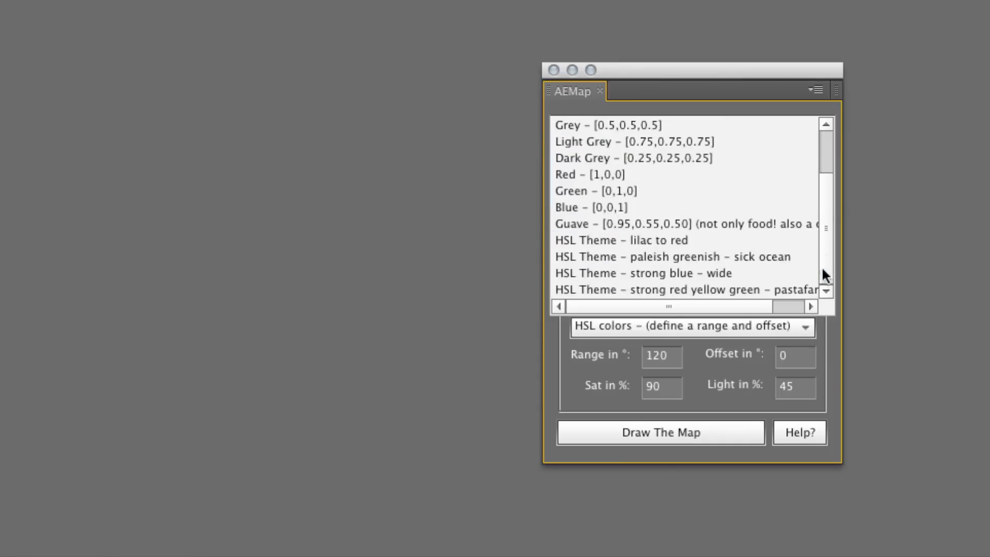
left_click(792, 290)
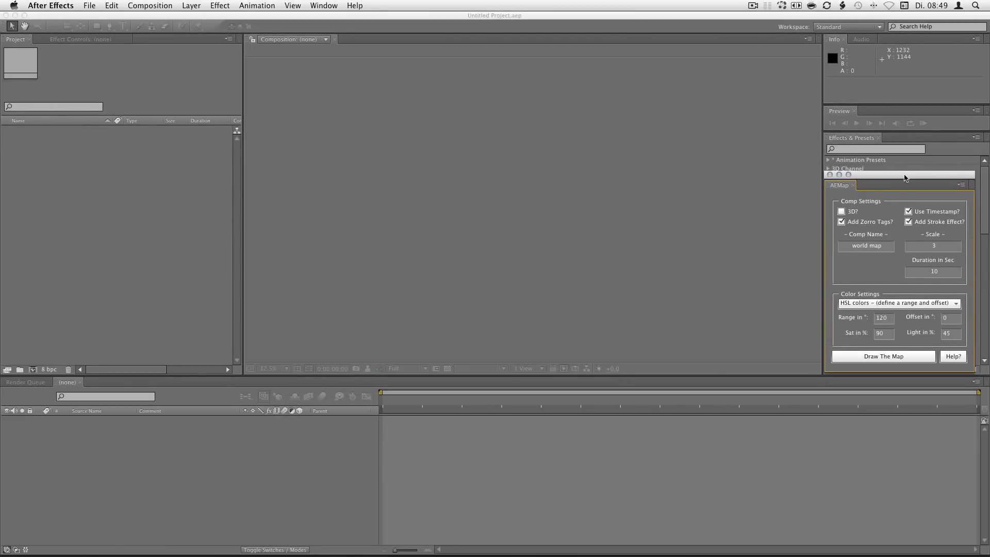
Step: Move the AEMap panel up slightly and enlarge the composition viewer by shrinking the timeline and project areas
left_click_drag(904, 178, 907, 168)
left_click_drag(645, 378, 603, 471)
left_click_drag(242, 301, 65, 283)
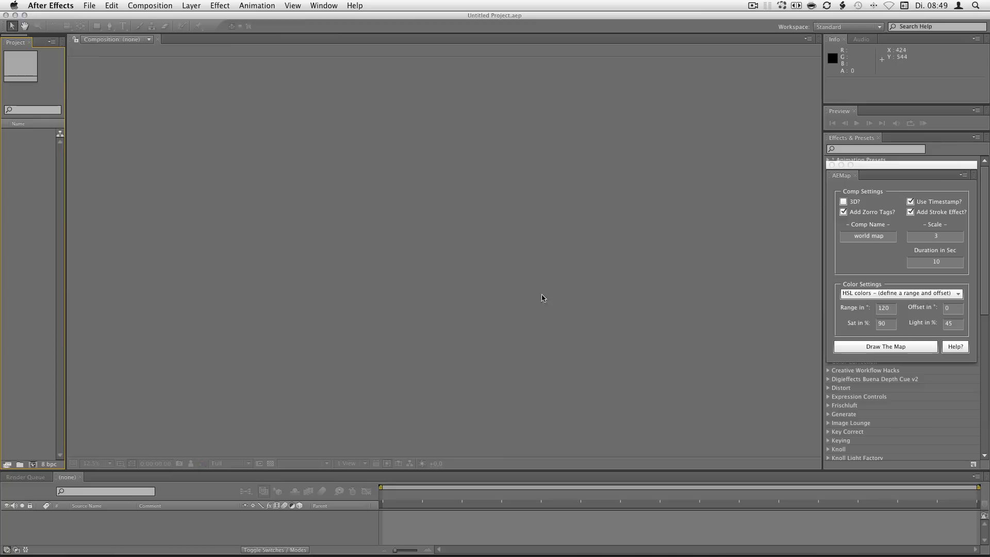
Step: Draw the world map with the current AEMap settings and dismiss the completion message
left_click(885, 346)
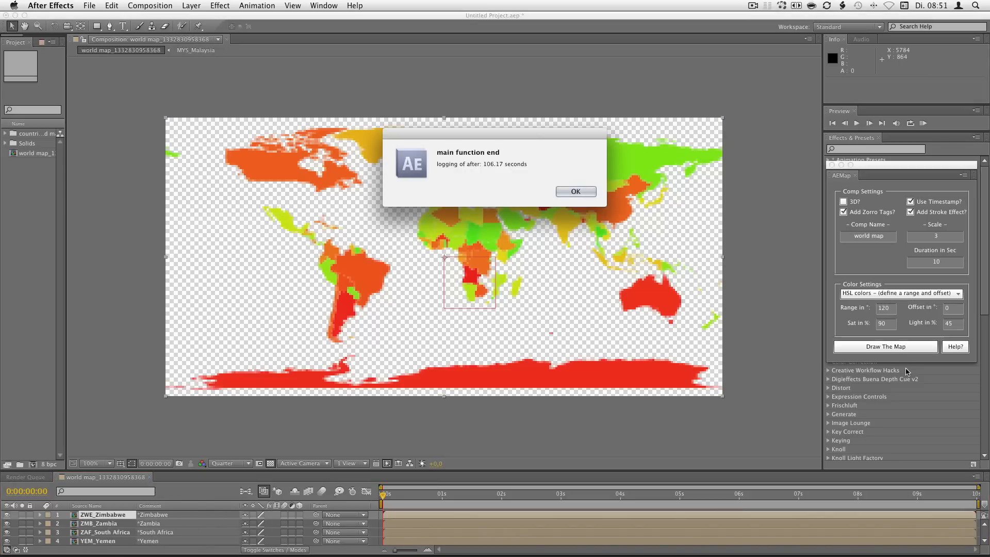
left_click(575, 191)
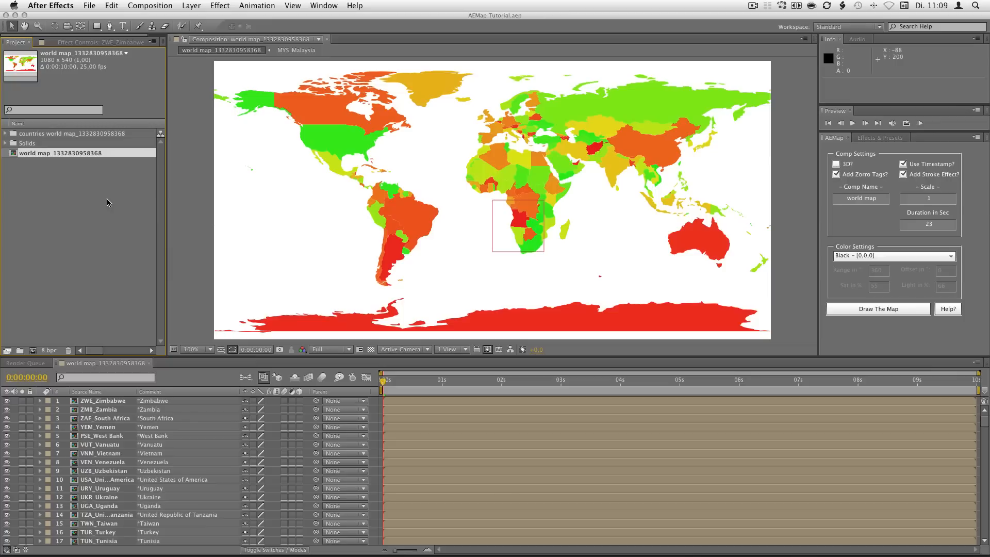
Step: Deselect the world map composition, open the Zorro-The Layer Tagger script panel, and dock it beside the AEMap panel
left_click(108, 200)
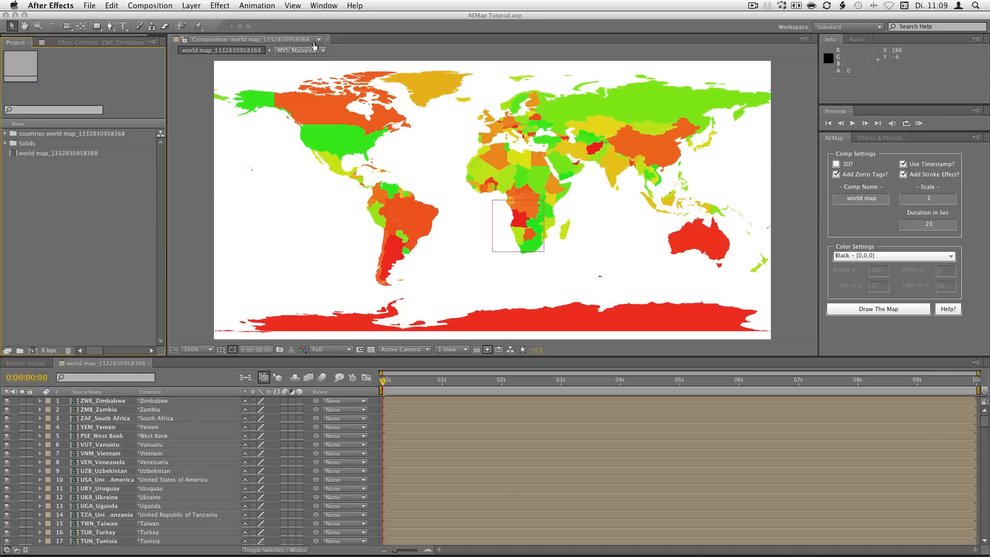
left_click(320, 5)
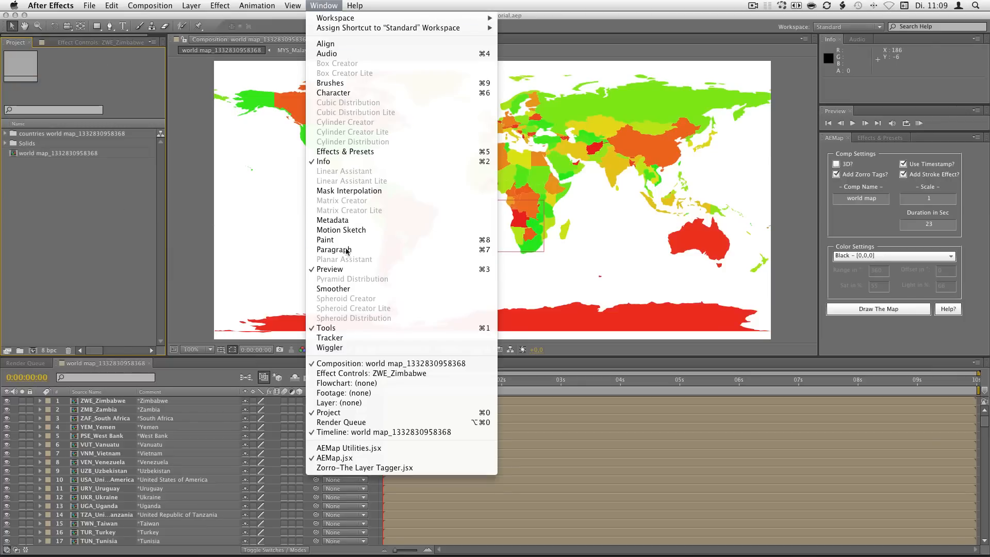
left_click(374, 469)
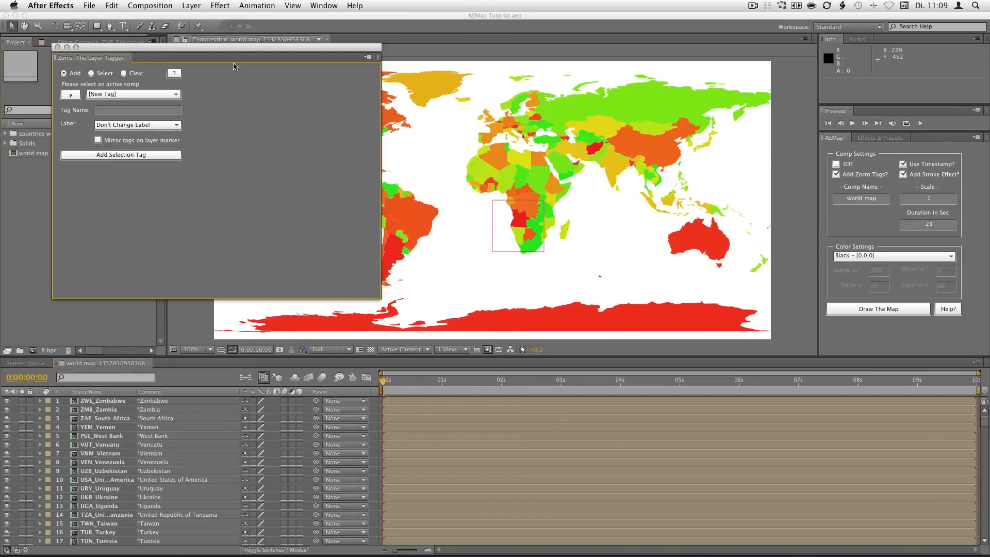
left_click_drag(123, 49, 843, 173)
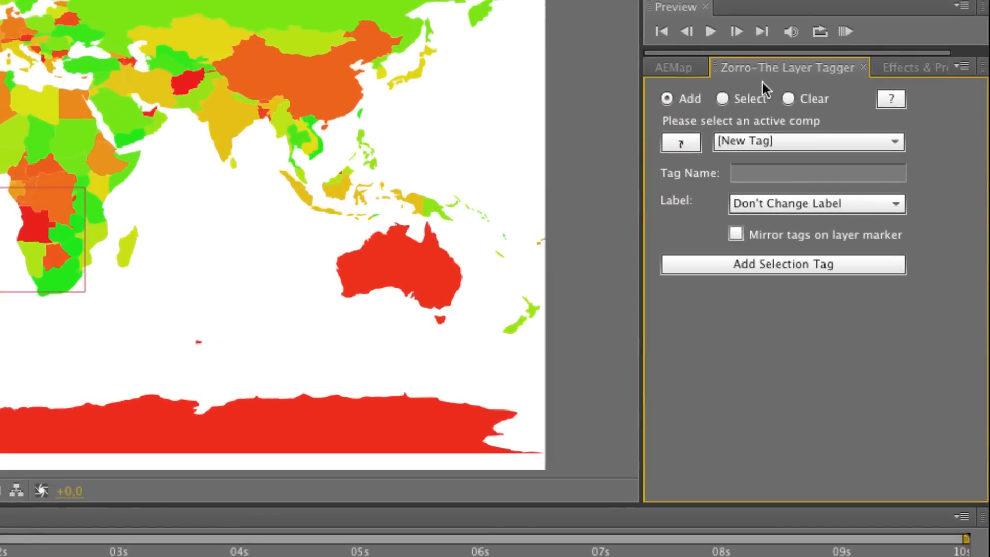
Step: Try to list the layer tags in Zorro's Select mode without an active composition, and return to Add mode
left_click(722, 99)
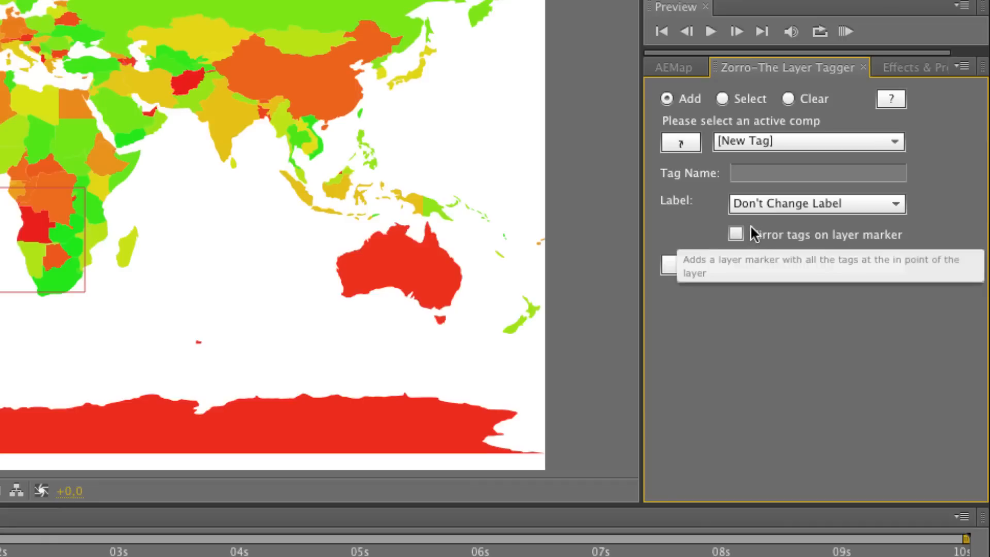
left_click(722, 100)
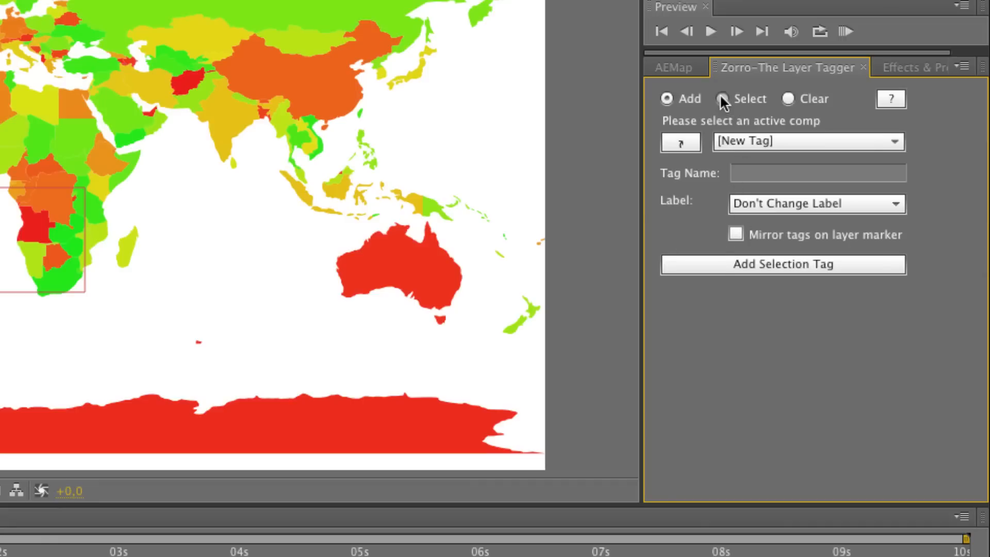
left_click(754, 140)
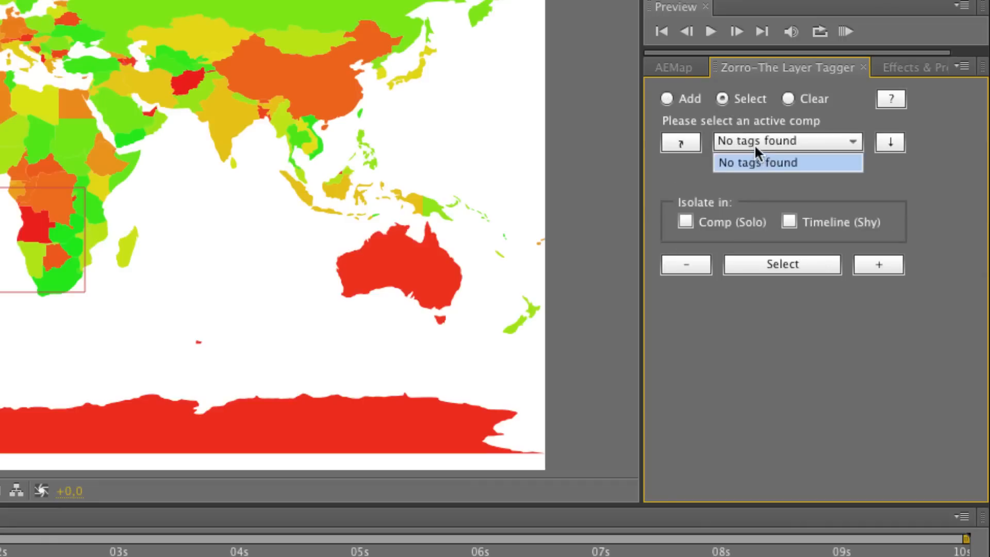
left_click(671, 97)
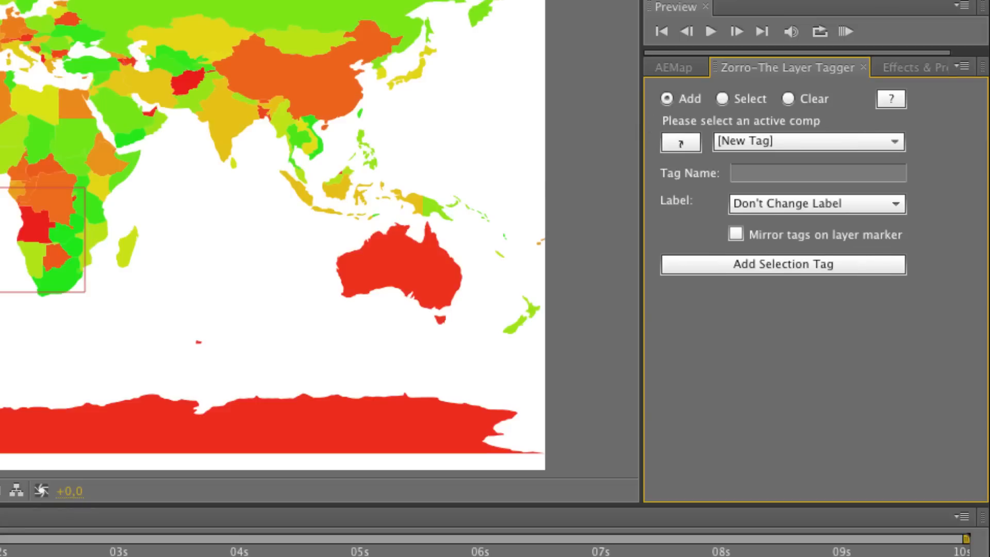
Step: Activate the world map composition by selecting the VUT_Vanuatu layer, and switch Zorro to Select mode to load its country tags
left_click(342, 438)
left_click(679, 107)
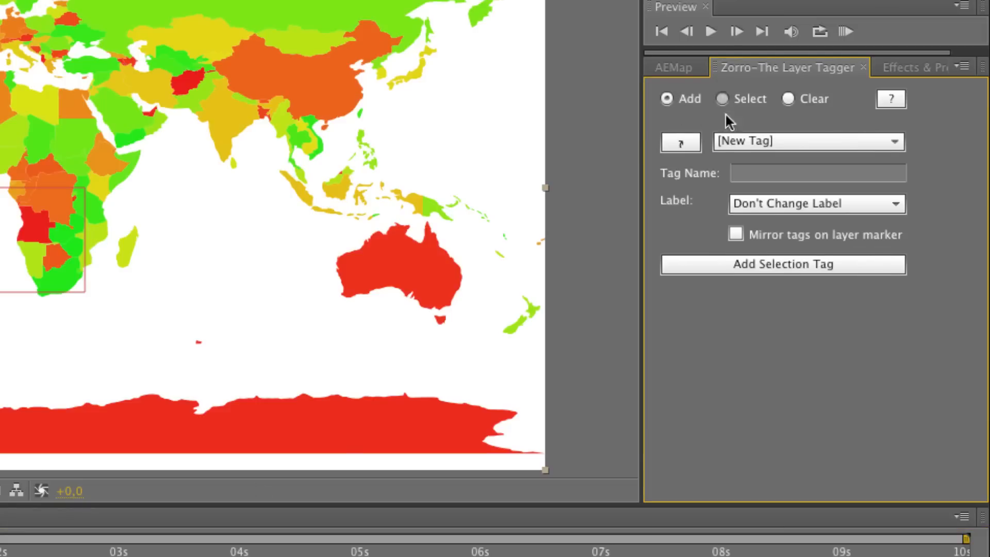
left_click(722, 98)
left_click(740, 142)
left_click(763, 143)
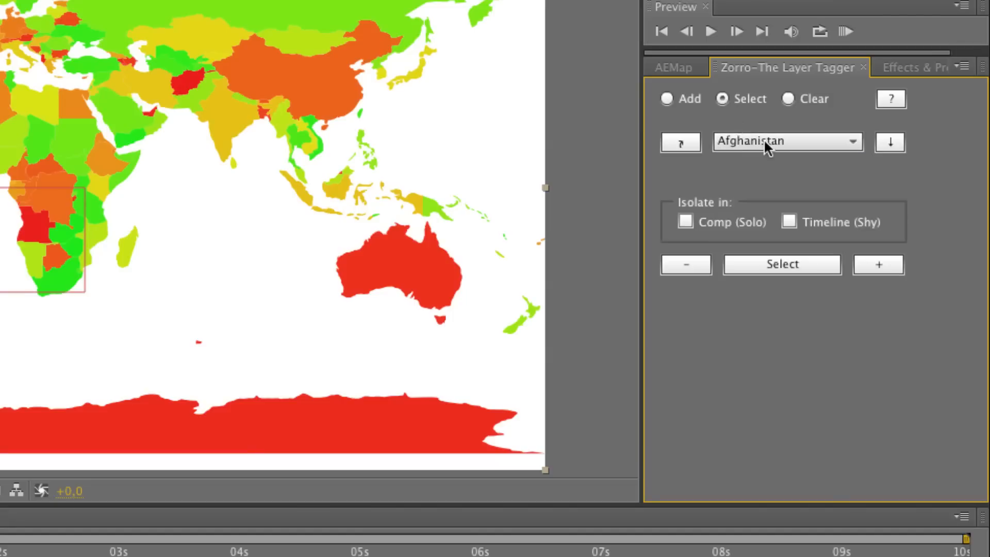
Step: Choose the Antarctica tag in Zorro and enable isolation in the timeline (Shy), accepting the override of the layers' Shy settings
left_click(767, 144)
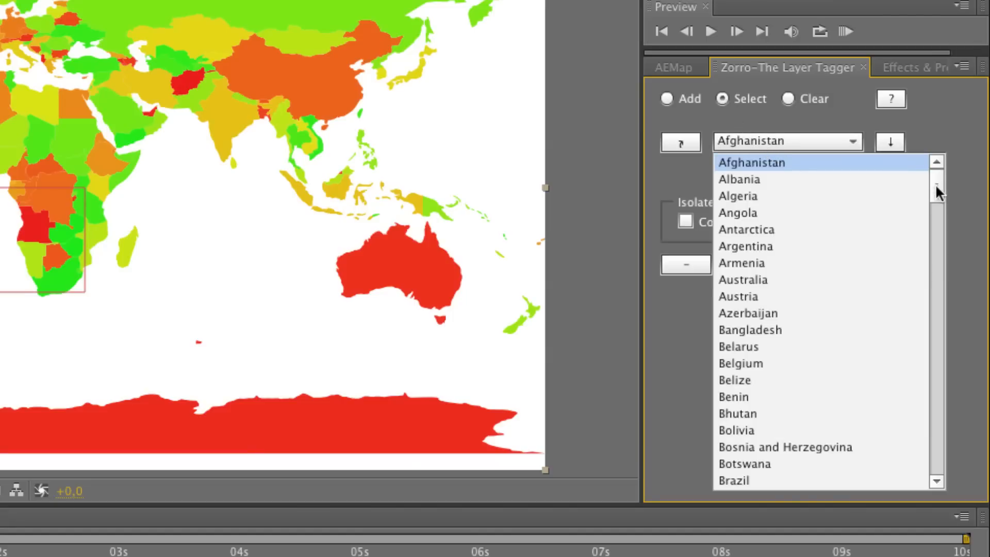
left_click_drag(935, 183, 922, 465)
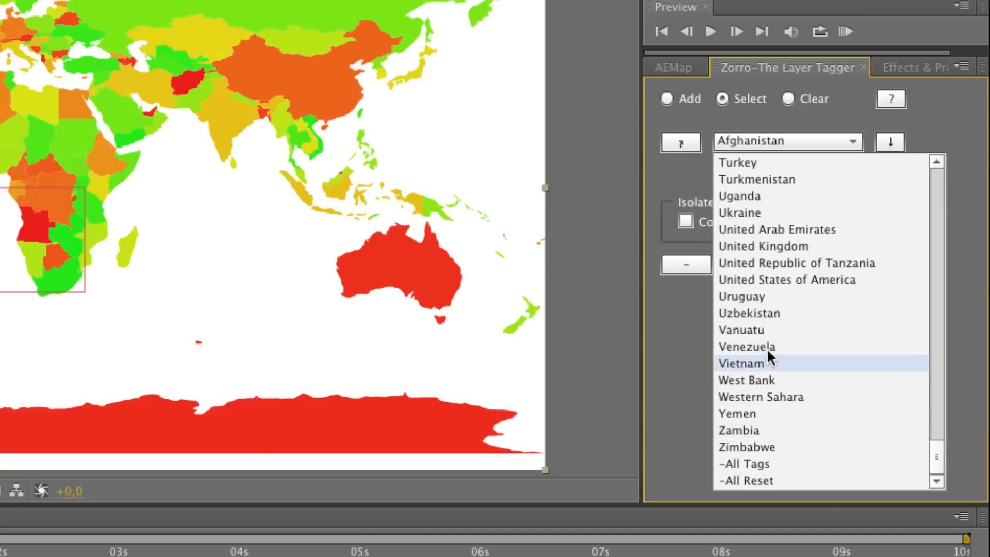
left_click_drag(931, 447, 821, 176)
left_click(813, 230)
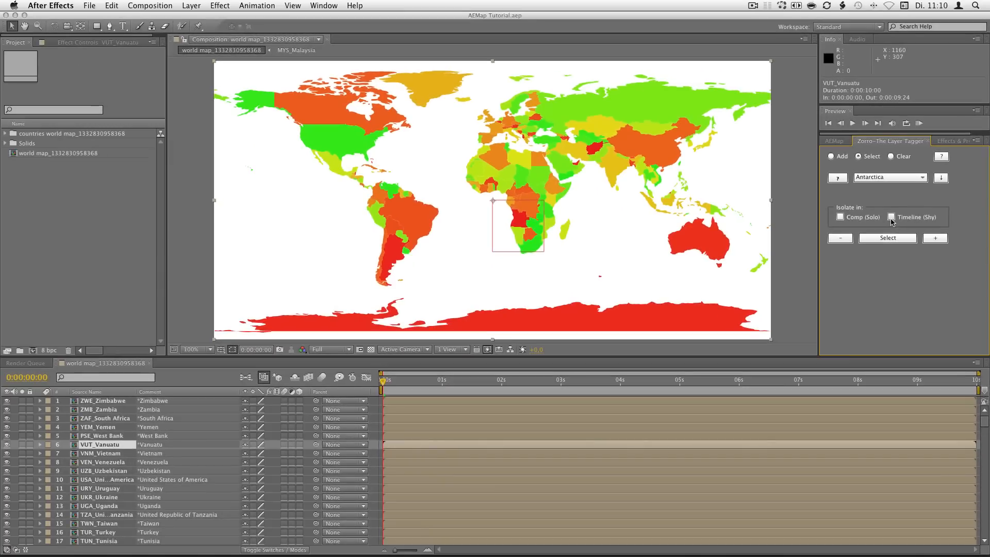
left_click(891, 217)
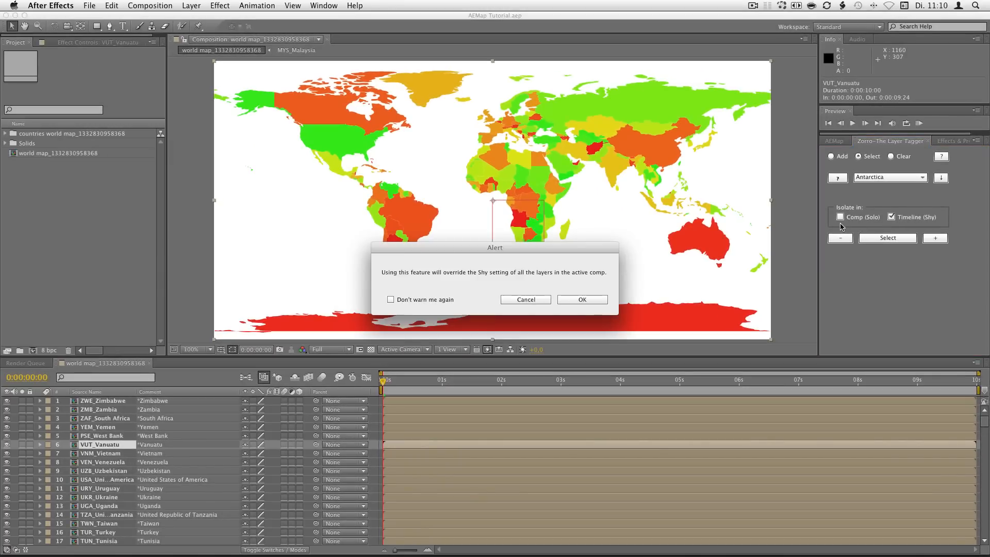
left_click(582, 299)
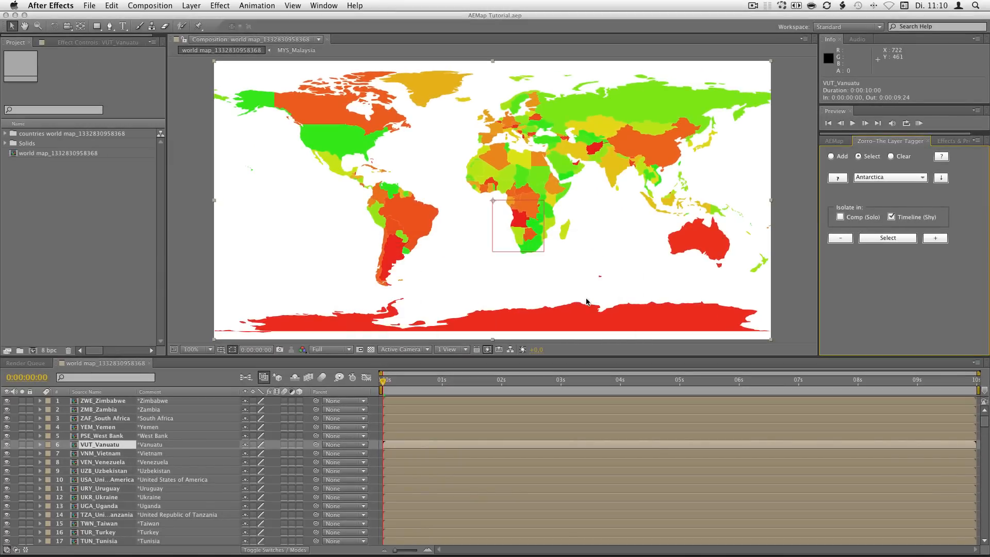
Step: Enable isolation in the composition (Solo) as well and isolate the Antarctica-tagged layer with Zorro
left_click(840, 217)
left_click(887, 238)
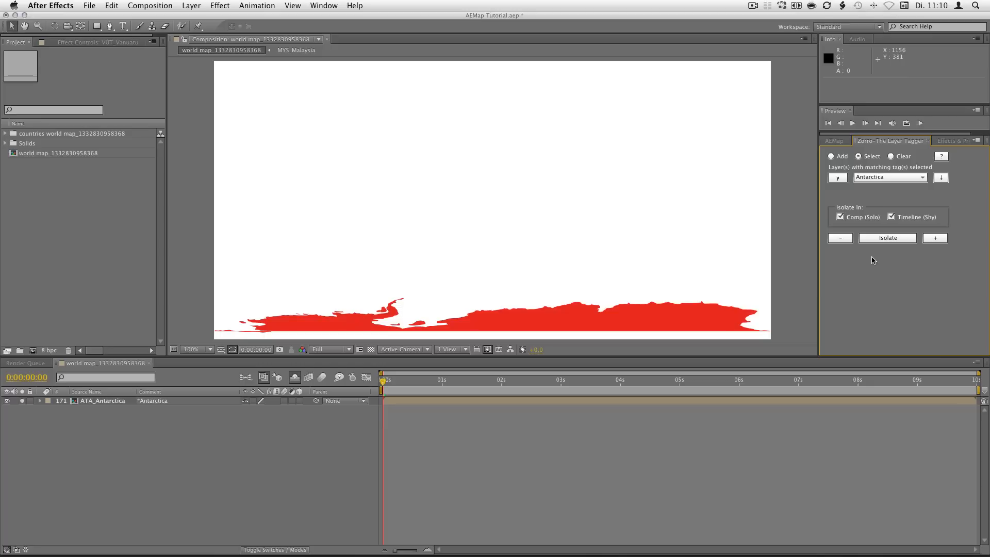
Step: Reset all layer selections and isolations in Zorro with the All Reset entry of the tag list
left_click(911, 177)
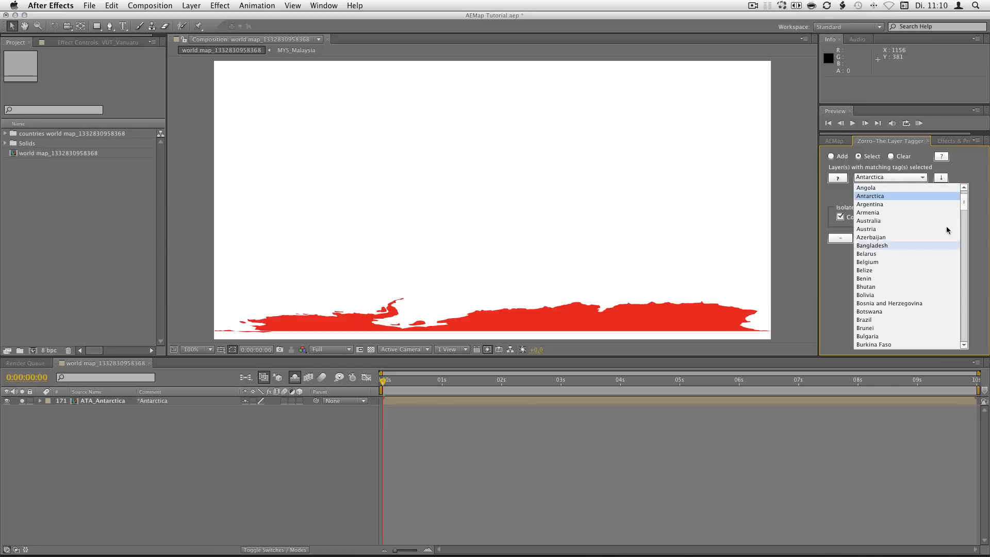
scroll(943, 258, "down", 20)
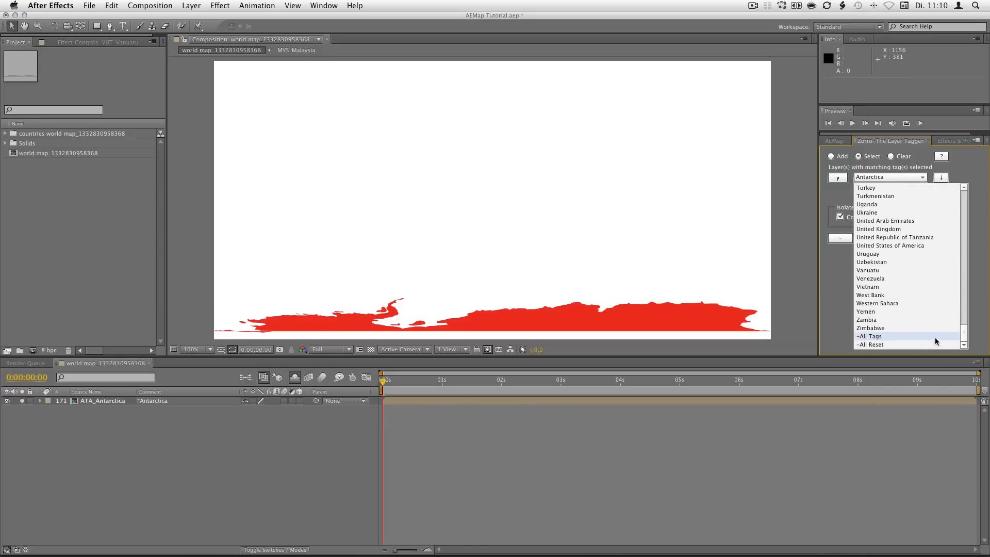
left_click(936, 343)
left_click(896, 239)
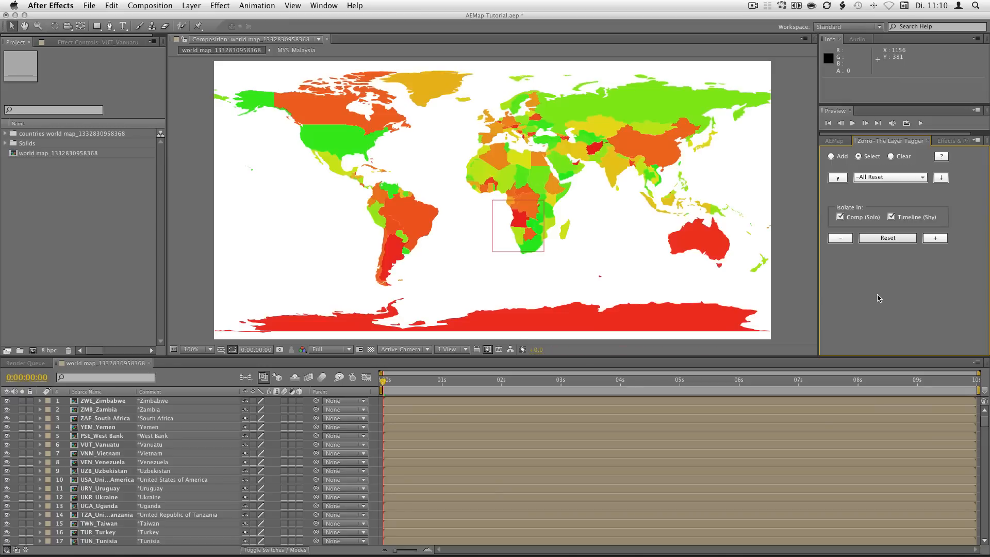
Step: Close the Zorro and AEMap script panels
left_click(978, 145)
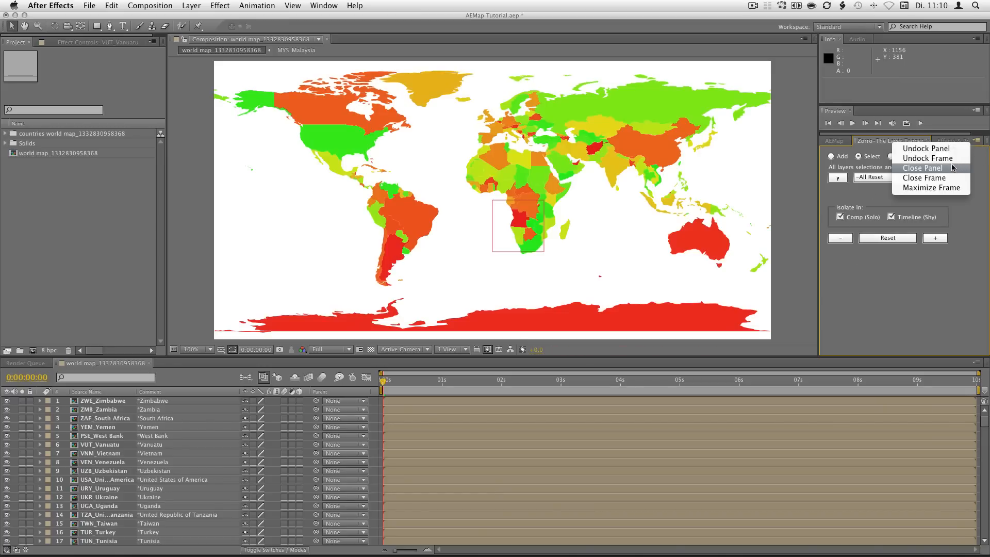
left_click(943, 168)
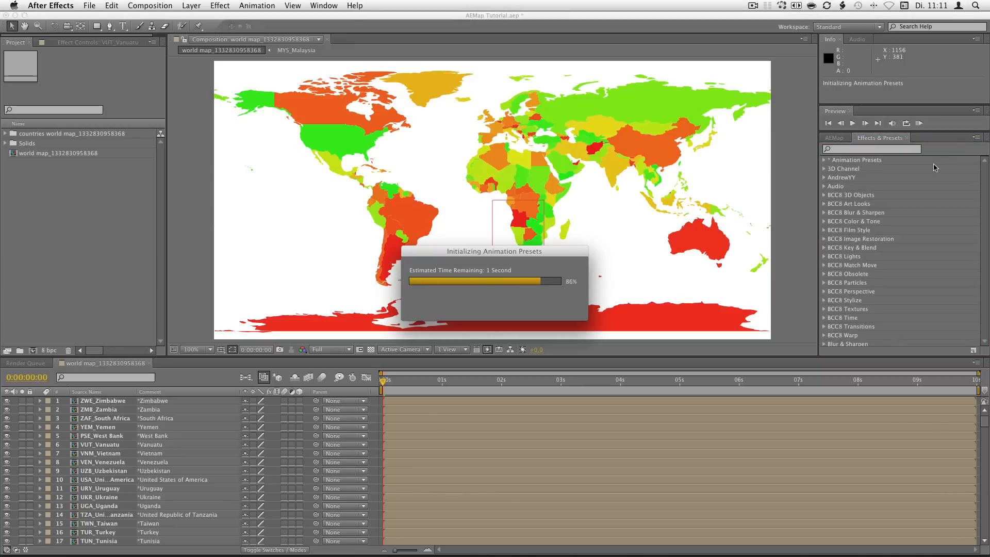
left_click(834, 137)
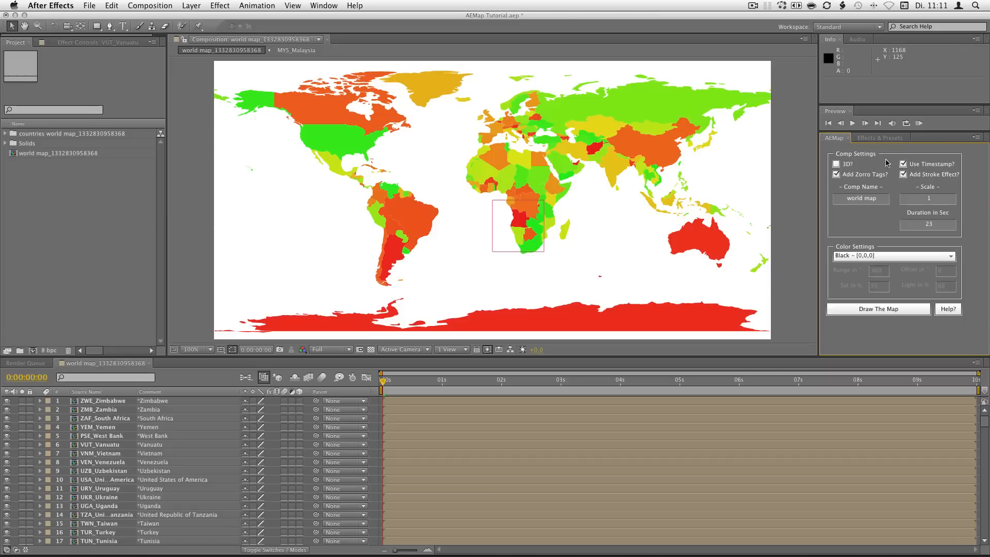
left_click(977, 140)
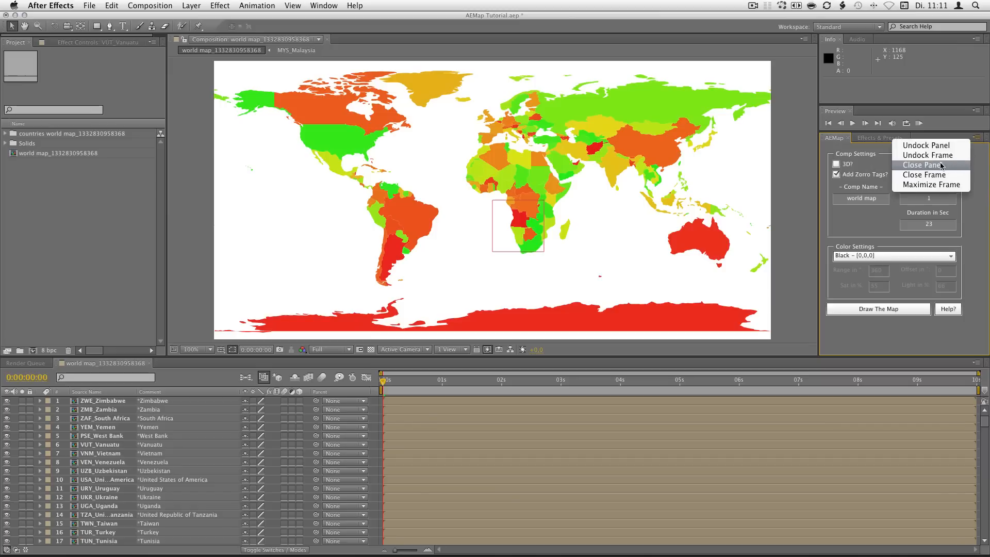
left_click(941, 165)
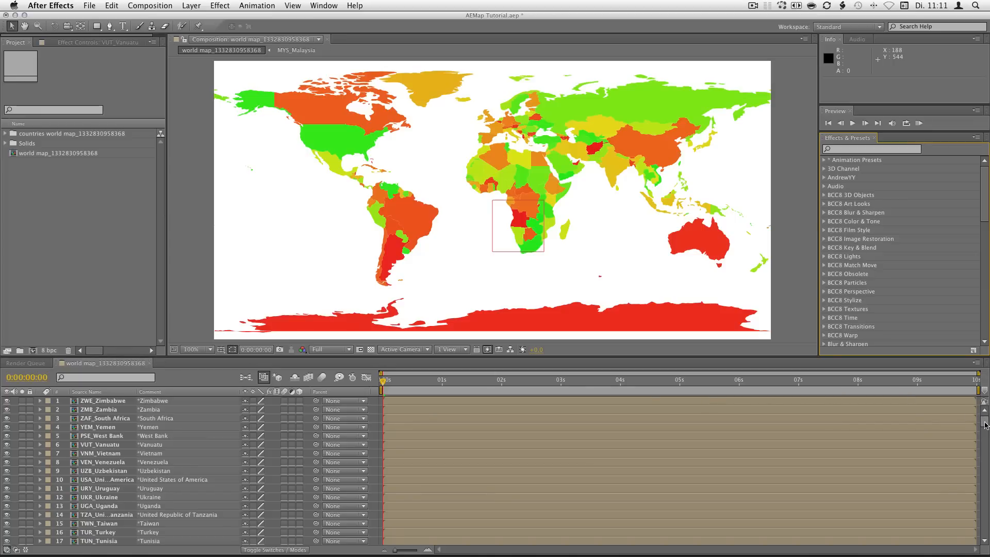
Step: Unlock and select the countries control layer at the end of the layer stack, and show its effect controls in a wider panel
left_click_drag(984, 424, 984, 554)
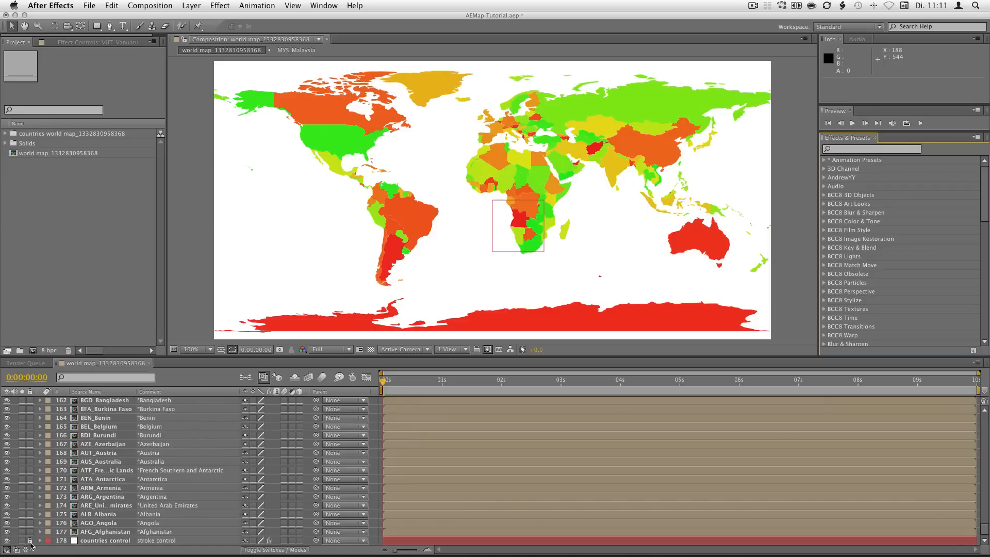
left_click(29, 540)
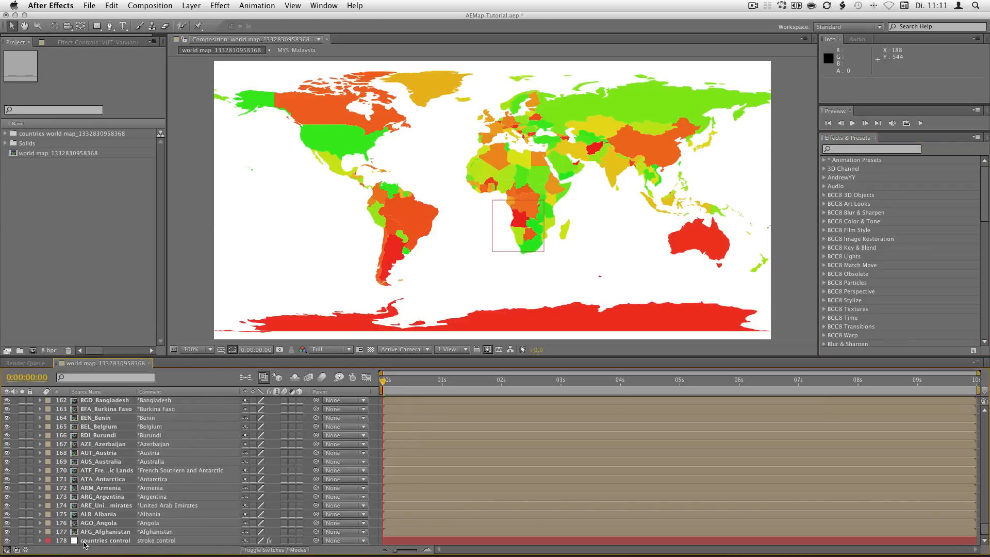
left_click(84, 541)
left_click(81, 42)
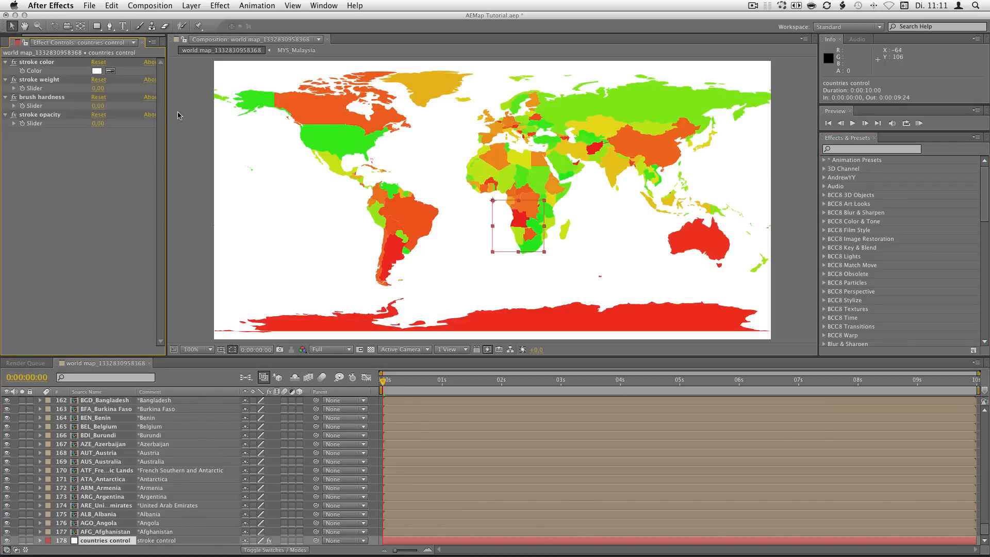
left_click_drag(166, 109, 229, 109)
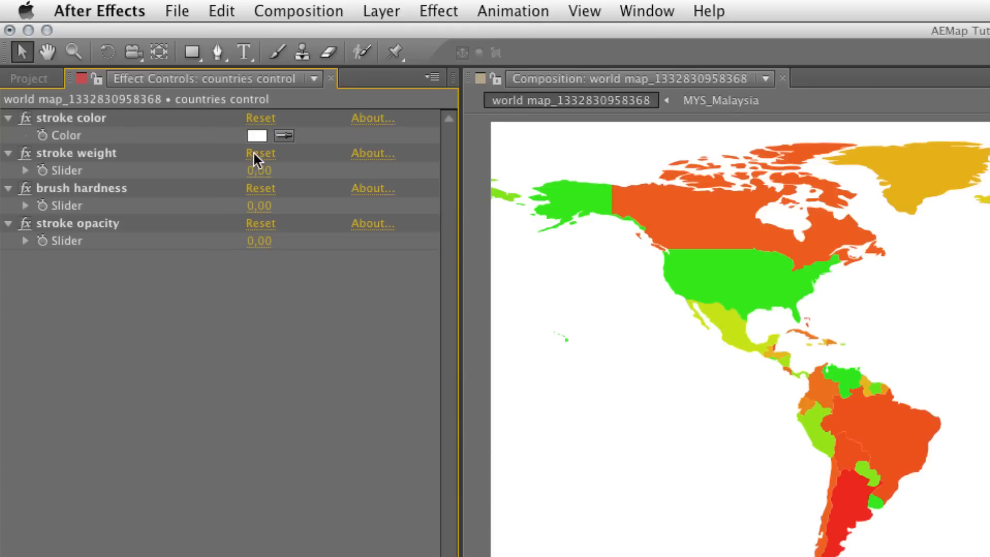
Step: Set the stroke color of the countries control layer to near-black (040404)
left_click(255, 136)
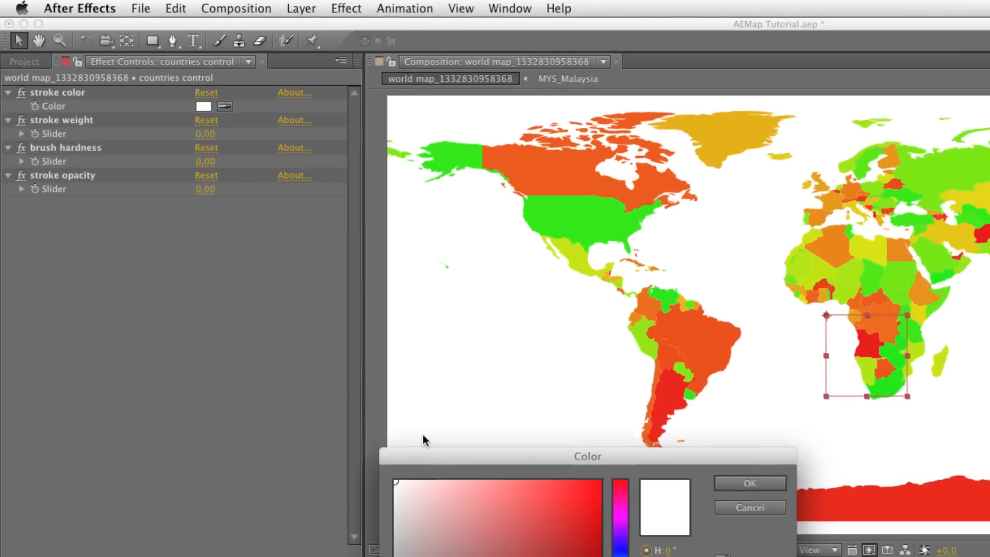
left_click_drag(433, 450, 162, 251)
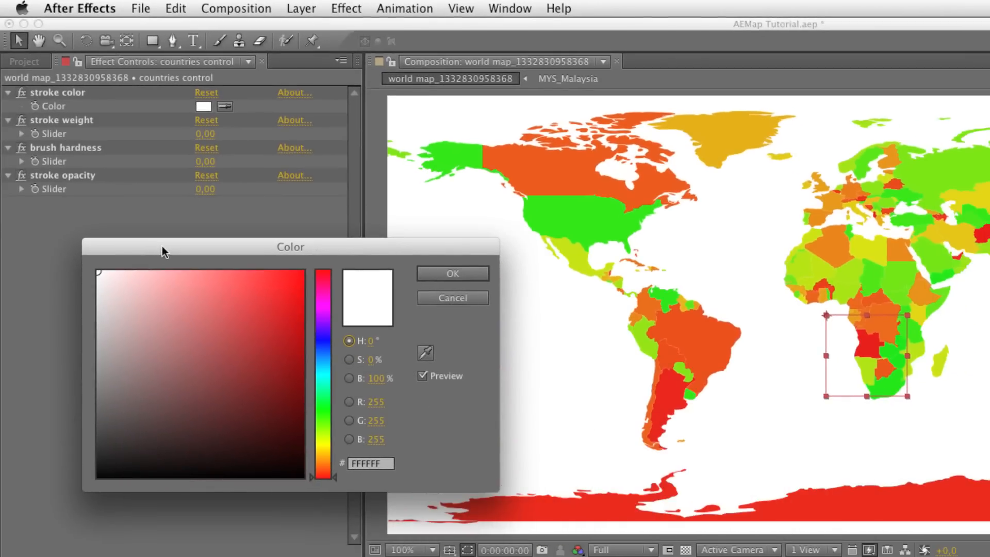
left_click(100, 477)
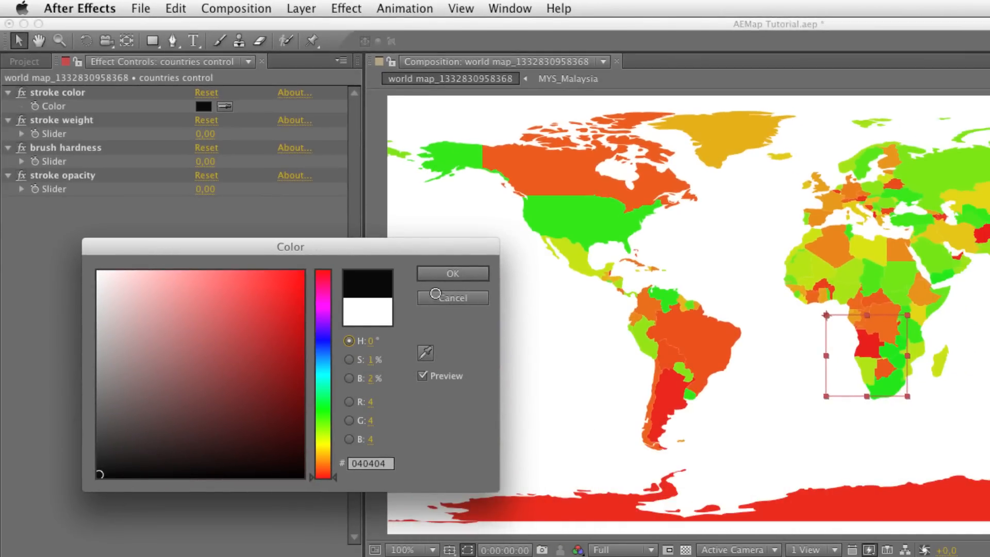
key("Return")
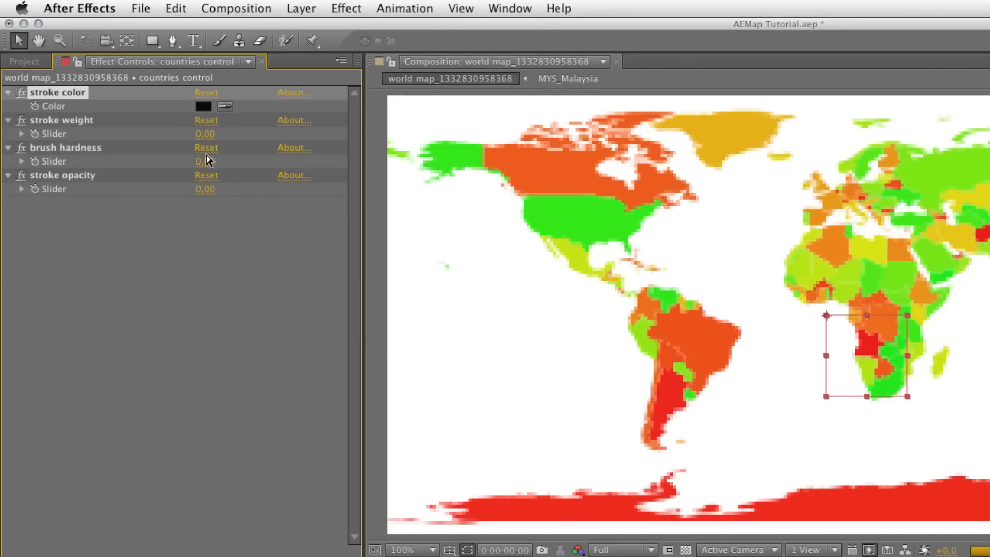
Step: Lower the composition's preview resolution to Quarter and set the countries control stroke weight to 4
left_click(623, 550)
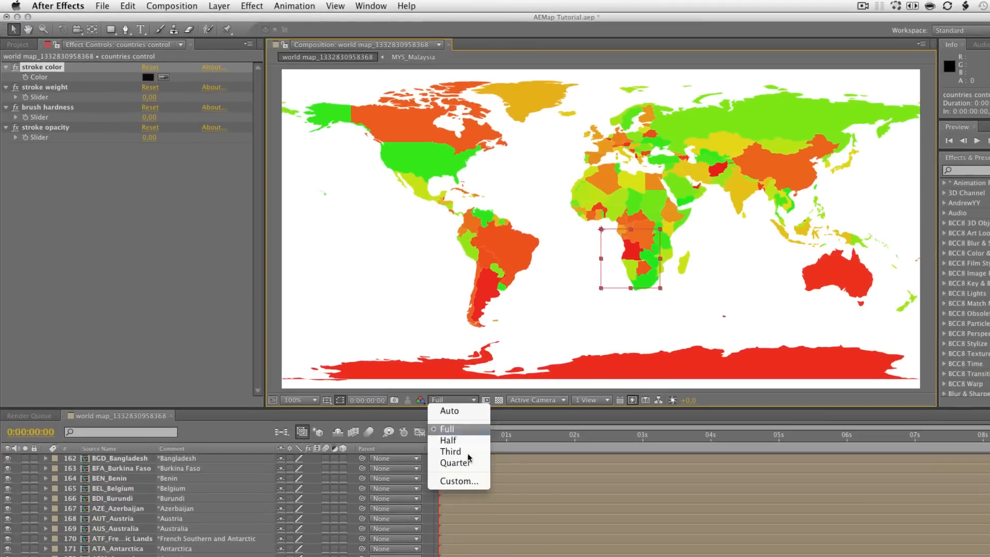
left_click(468, 463)
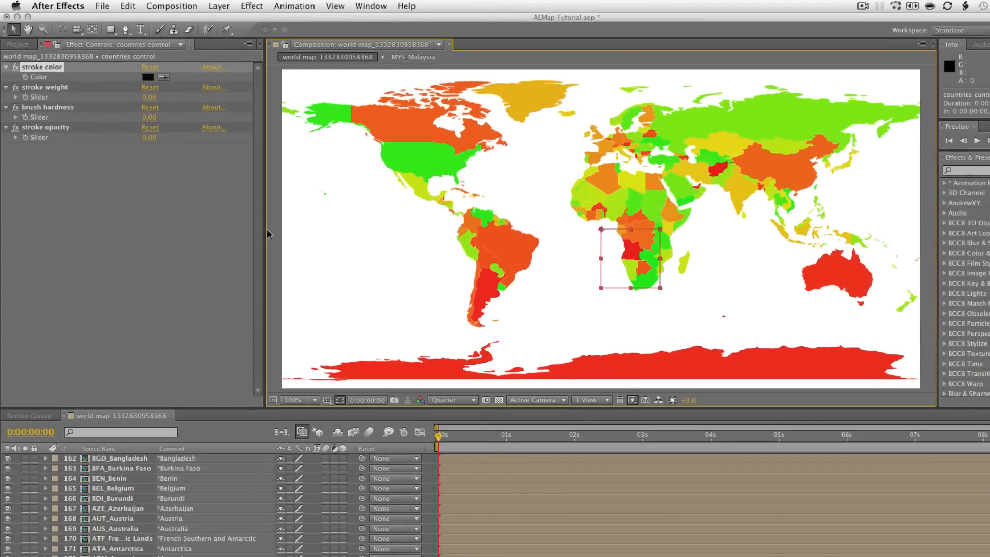
left_click(151, 99)
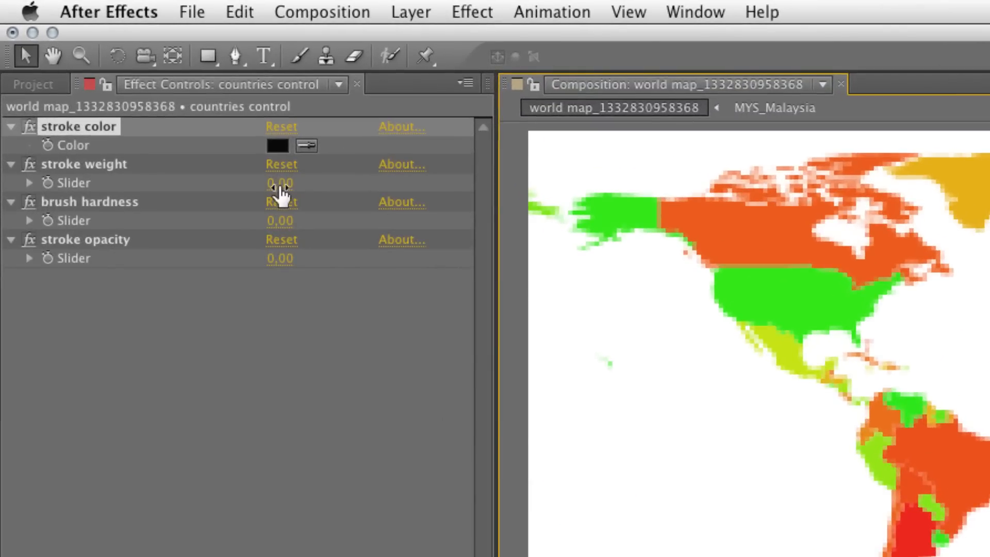
type("4")
left_click(287, 329)
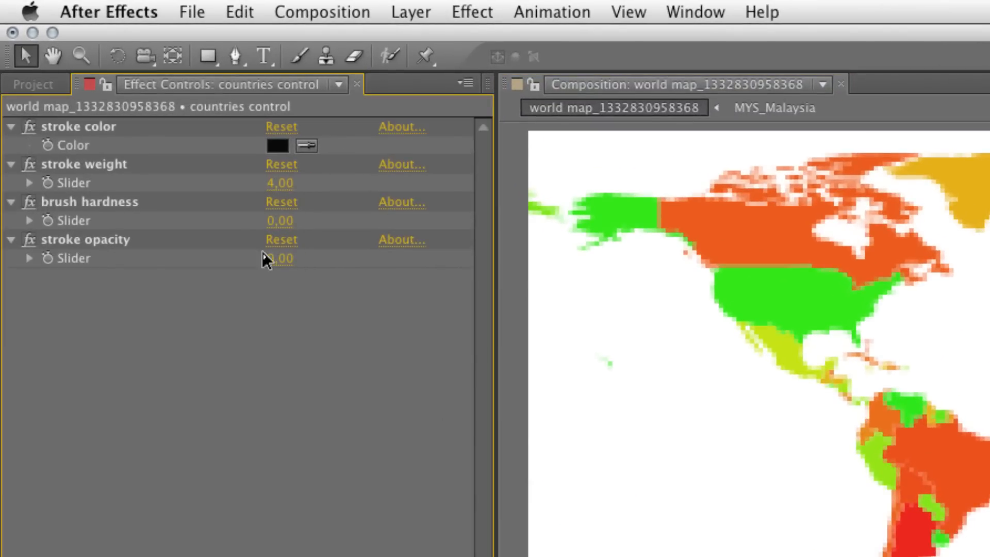
Step: Set the stroke opacity of the countries control layer to 100
left_click(272, 261)
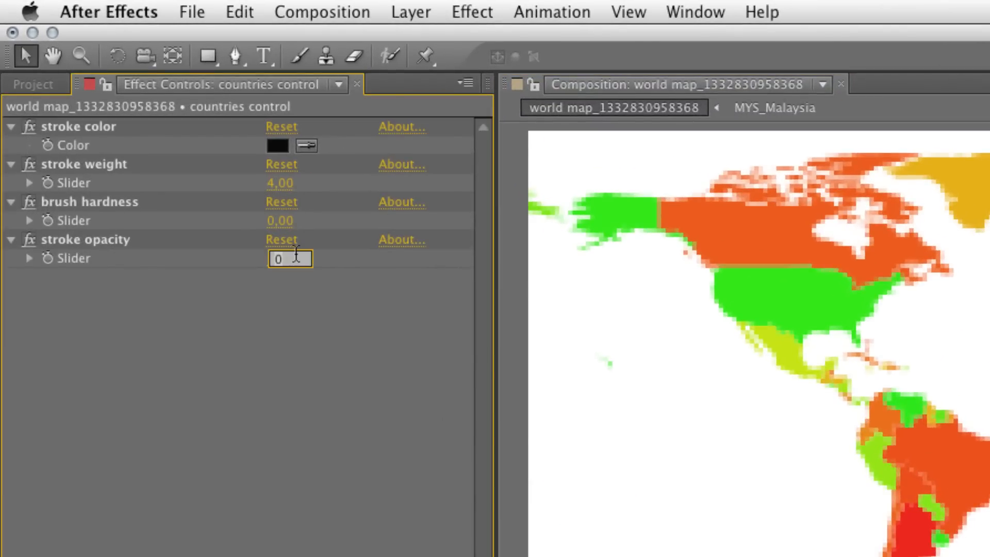
type("100")
key("Return")
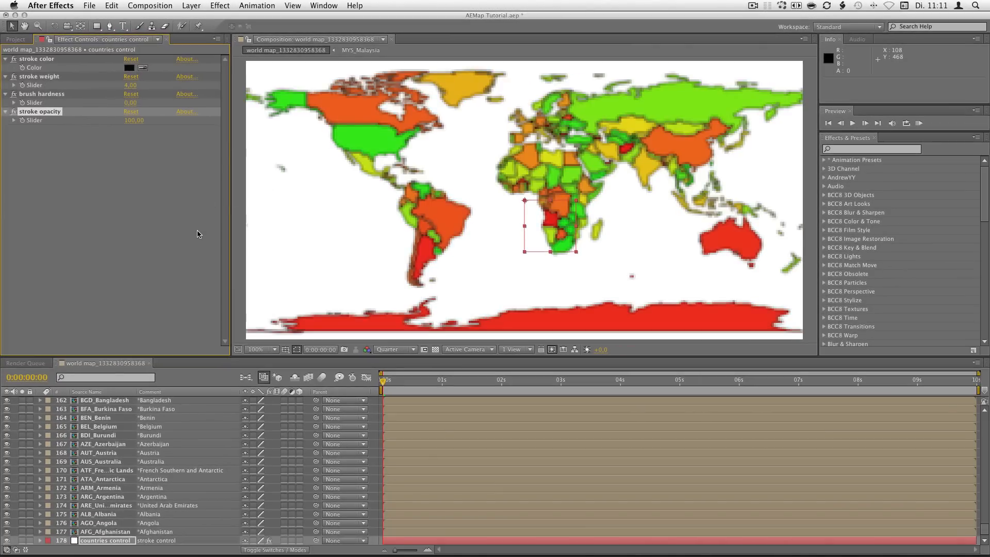
Step: Reduce the stroke weight of the countries control layer to 2
left_click(131, 86)
type("2")
key("Return")
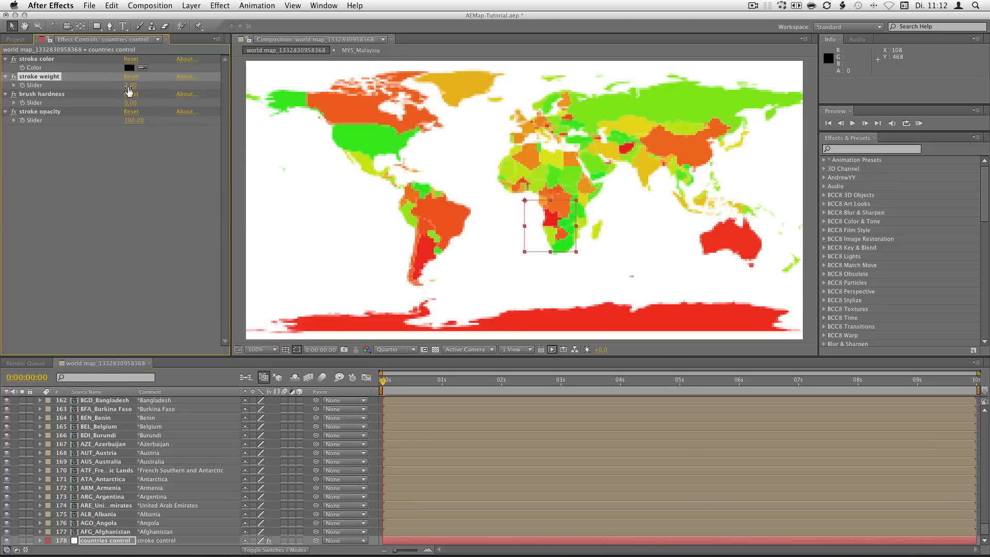
Step: Raise the world map composition's preview resolution to Half and finally to Full
left_click(402, 349)
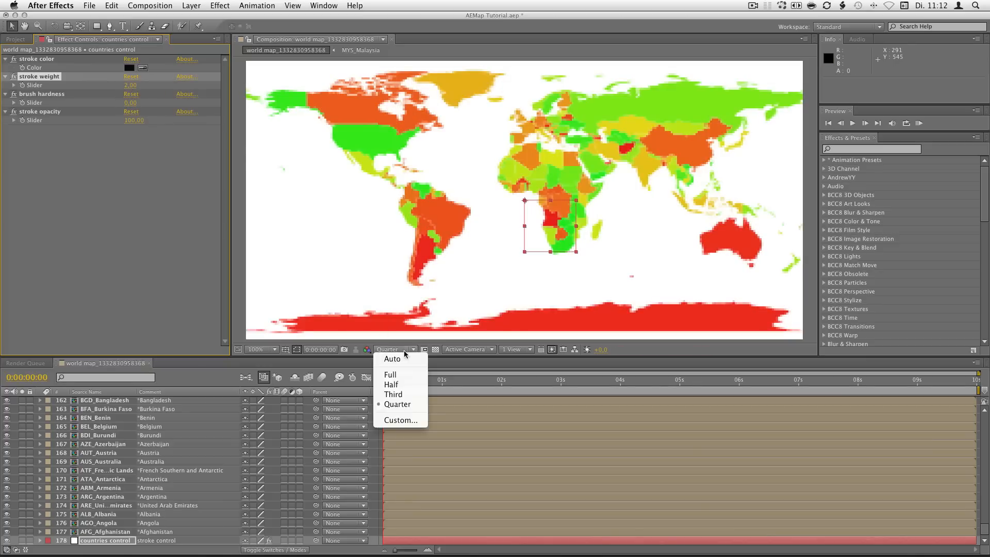
left_click(426, 388)
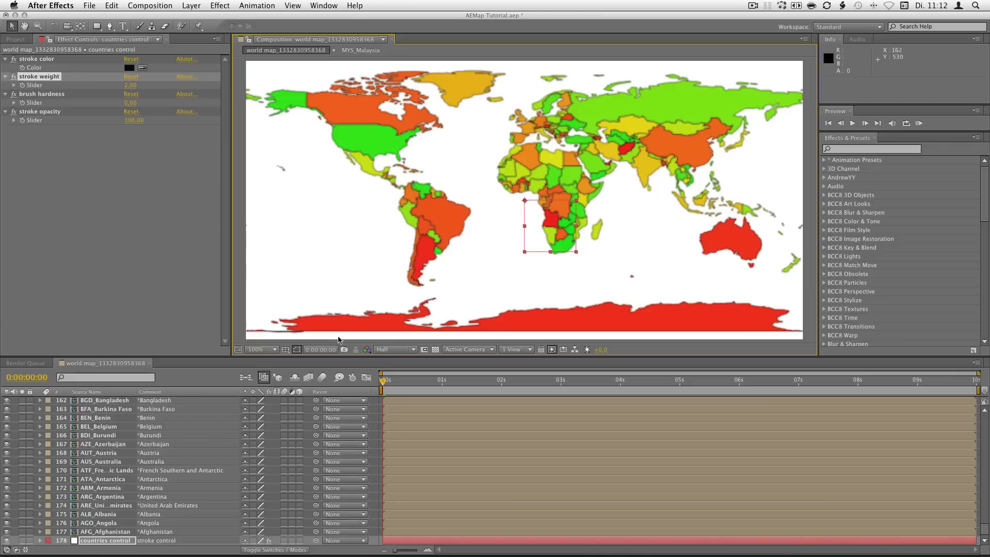
left_click(394, 350)
left_click(404, 374)
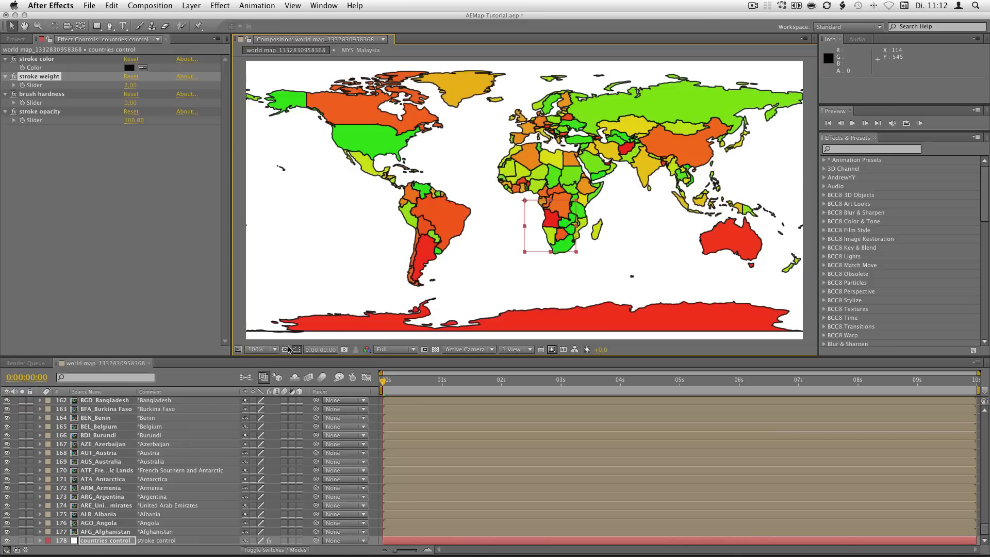
Step: Open the AUT_Austria precomposition and expand its layer's Stroke effect properties in the timeline
left_click(106, 454)
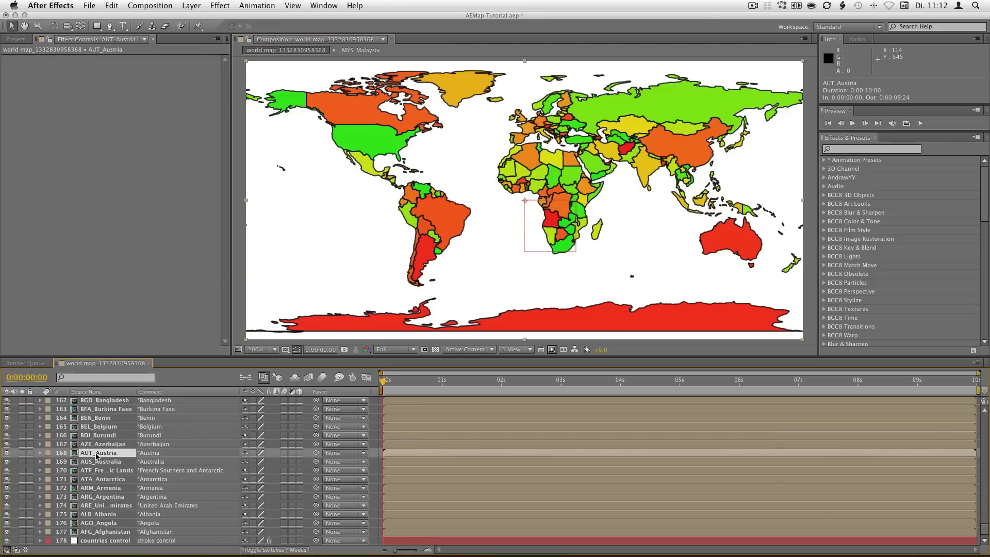
double_click(97, 453)
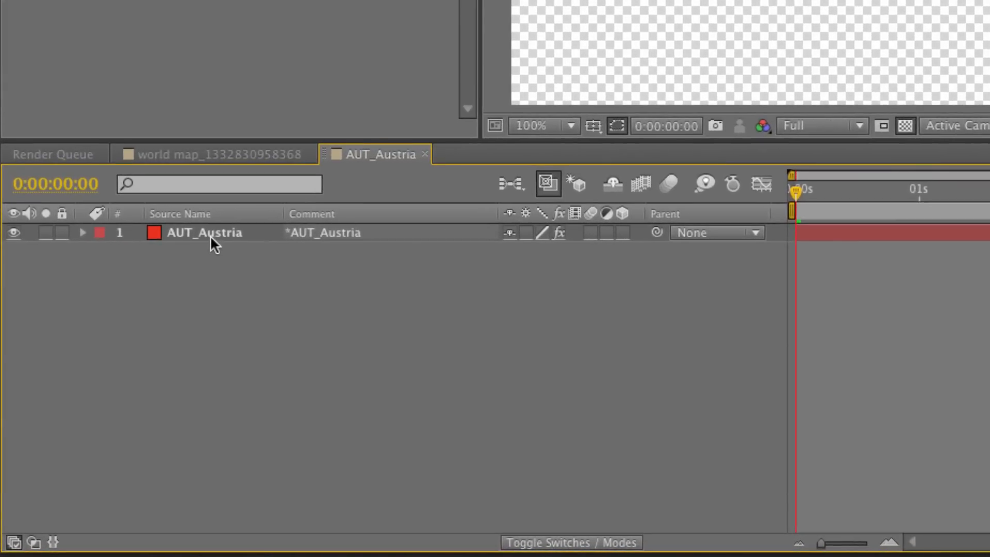
left_click(102, 400)
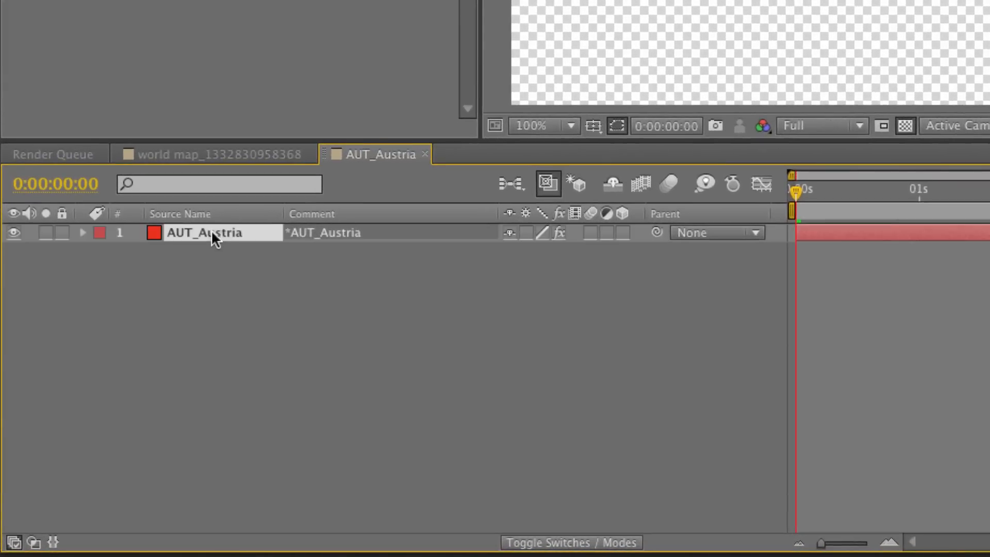
left_click(84, 232)
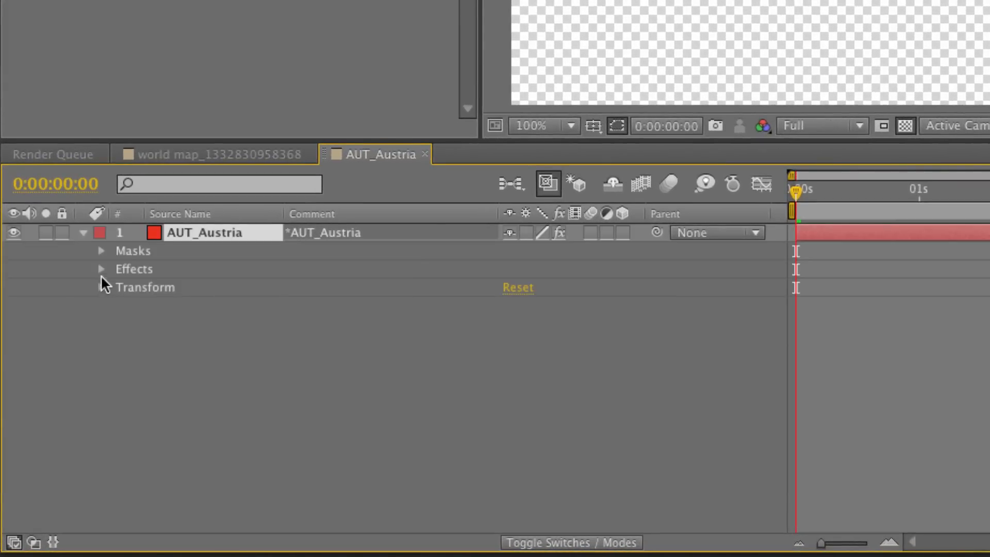
left_click(101, 268)
left_click(116, 288)
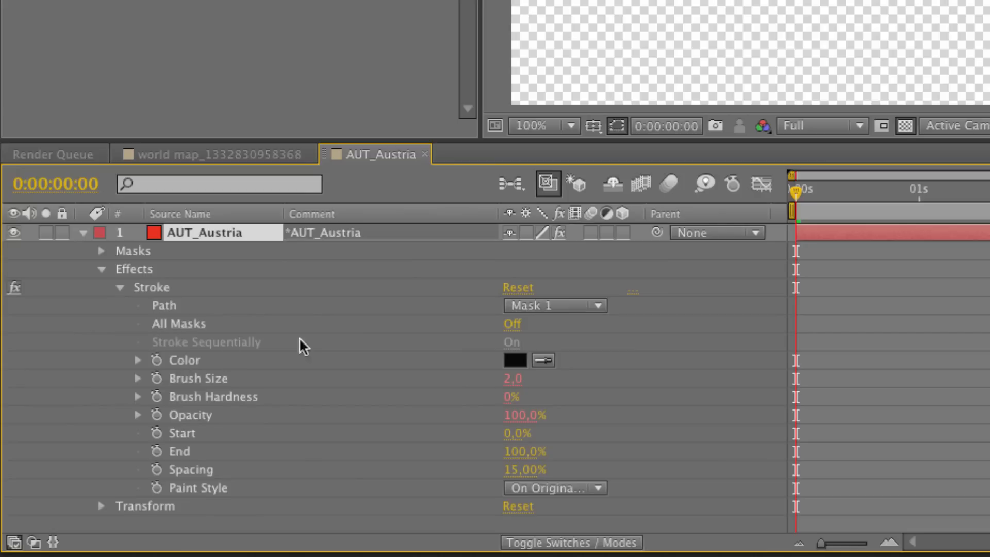
Step: Reveal the expressions on the Stroke effect's Color, Brush Size, Brush Hardness and Opacity to examine their link to the countries control layer
left_click(138, 360)
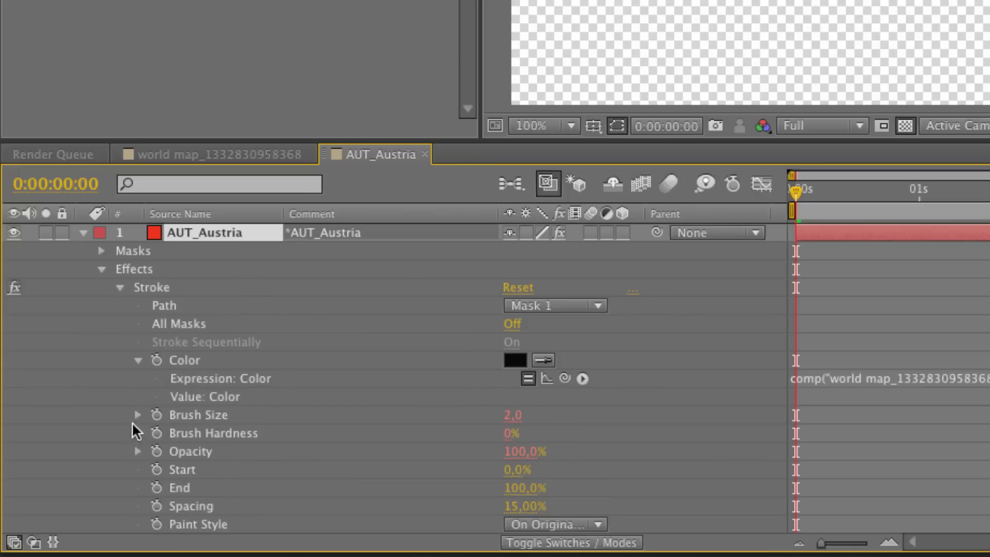
left_click(138, 415)
left_click(138, 451)
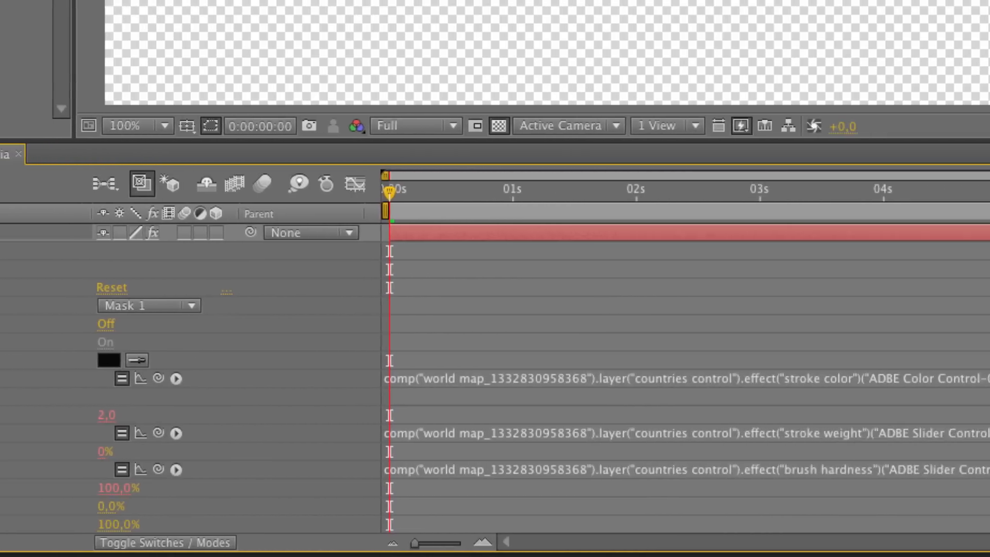
left_click(0, 487)
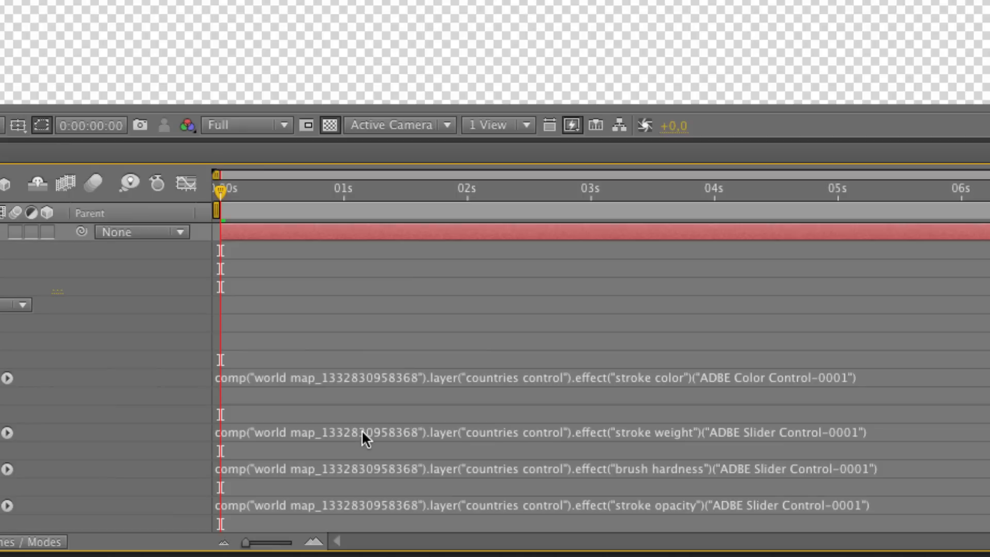
Step: Examine the Brush Size expression's references to the world map composition, the countries control layer and its stroke weight slider
scroll(566, 299, "down", 3)
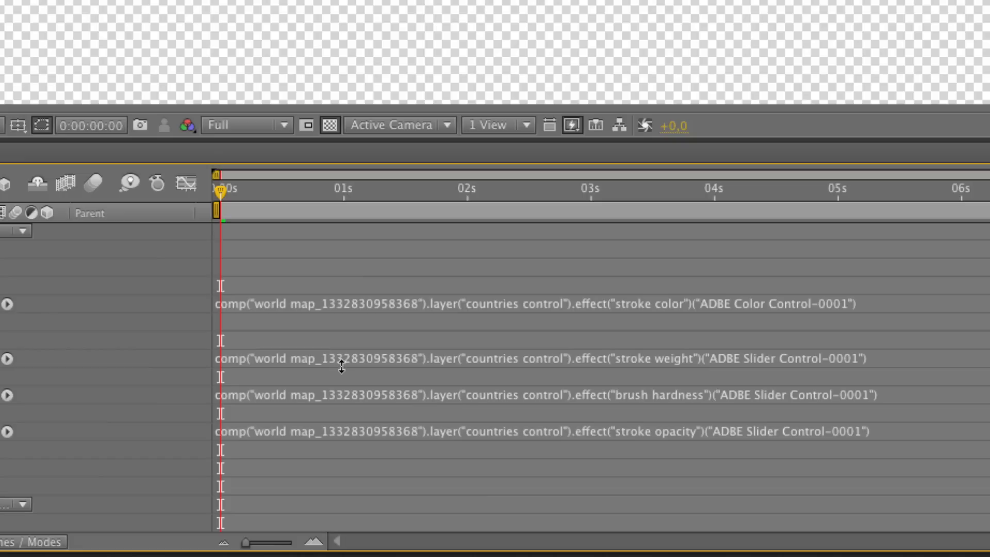
mouse_move(343, 365)
left_mouse_down()
mouse_move(347, 415)
mouse_move(283, 406)
left_mouse_up()
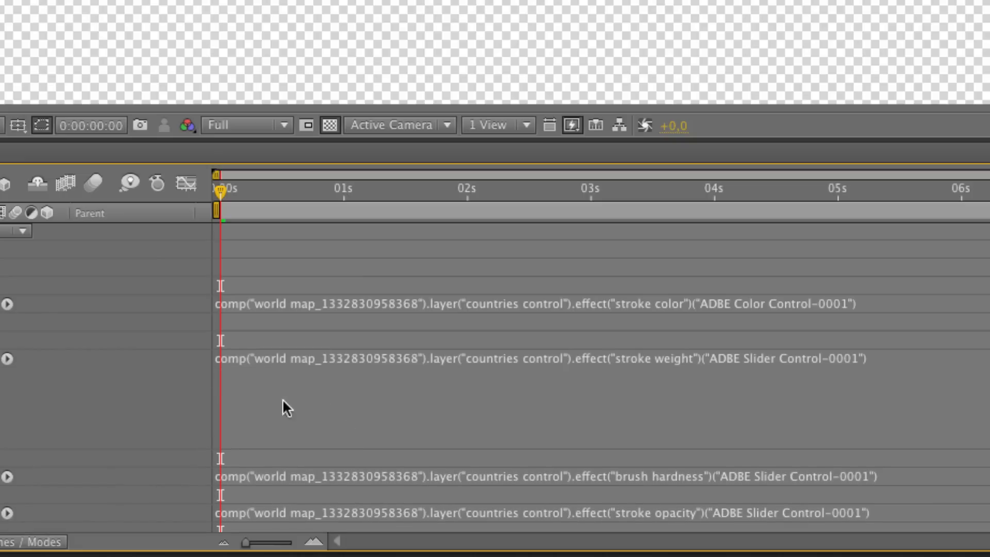
left_click(284, 402)
left_click_drag(428, 359, 330, 358)
double_click(404, 358)
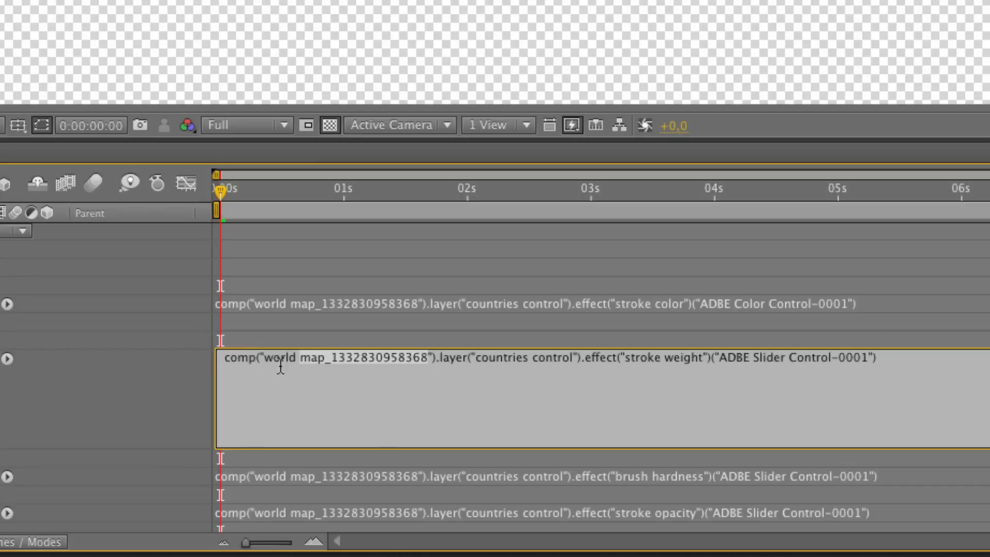
left_click_drag(429, 359, 301, 361)
left_click_drag(437, 360, 712, 358)
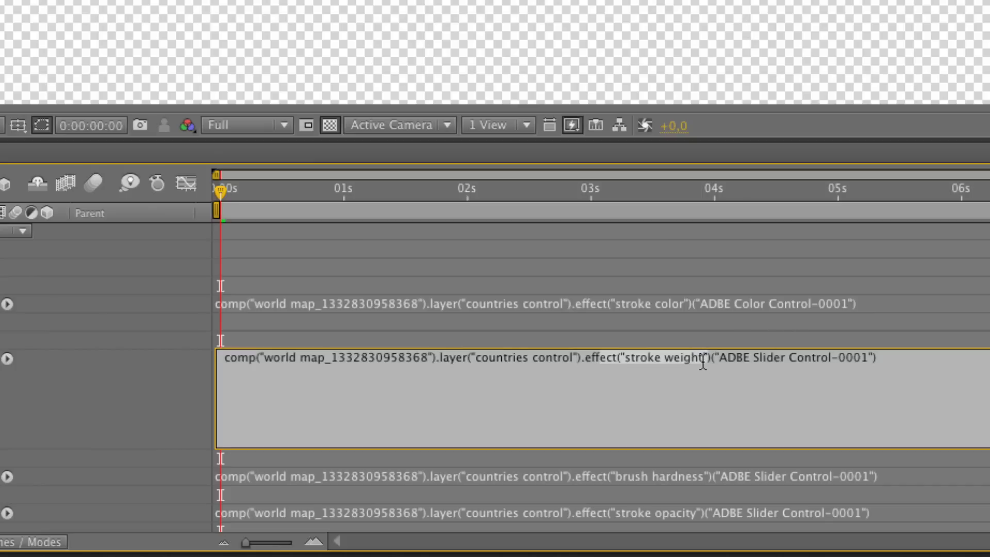
mouse_move(720, 358)
left_mouse_down()
mouse_move(868, 358)
mouse_move(738, 357)
left_mouse_up()
left_click(884, 367)
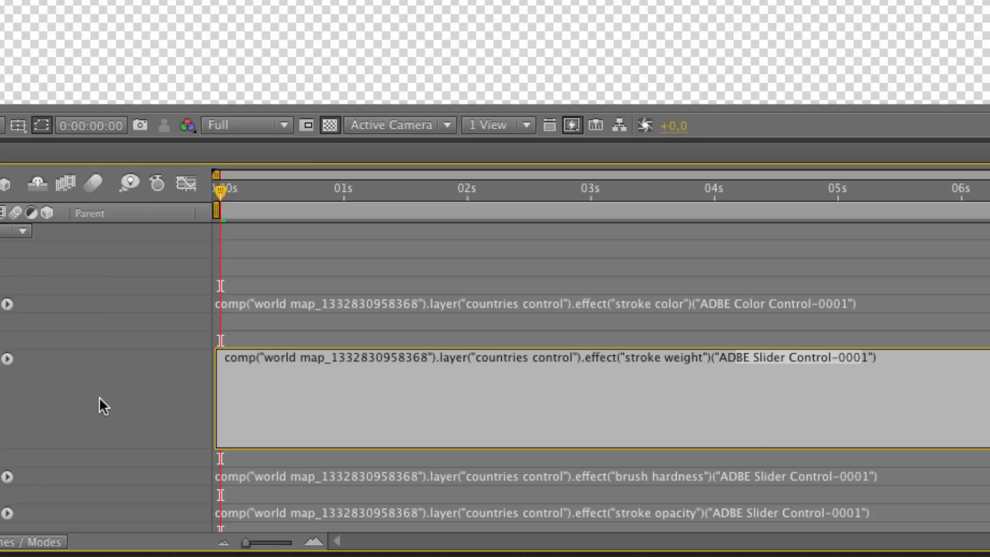
left_click(123, 379)
left_click_drag(315, 446, 314, 350)
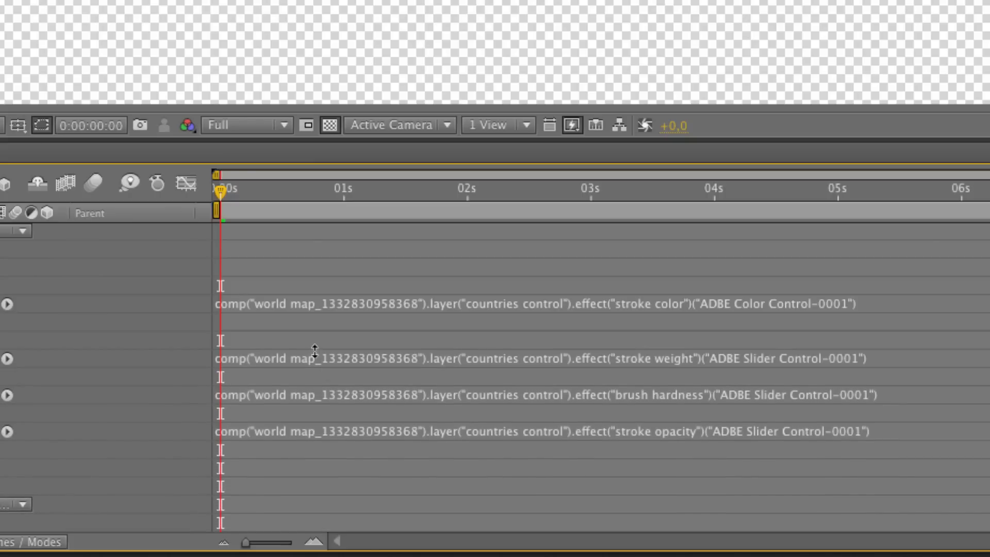
Step: Examine the Brush Hardness, Opacity and Color expressions for the control effects they reference
left_click_drag(326, 405, 338, 450)
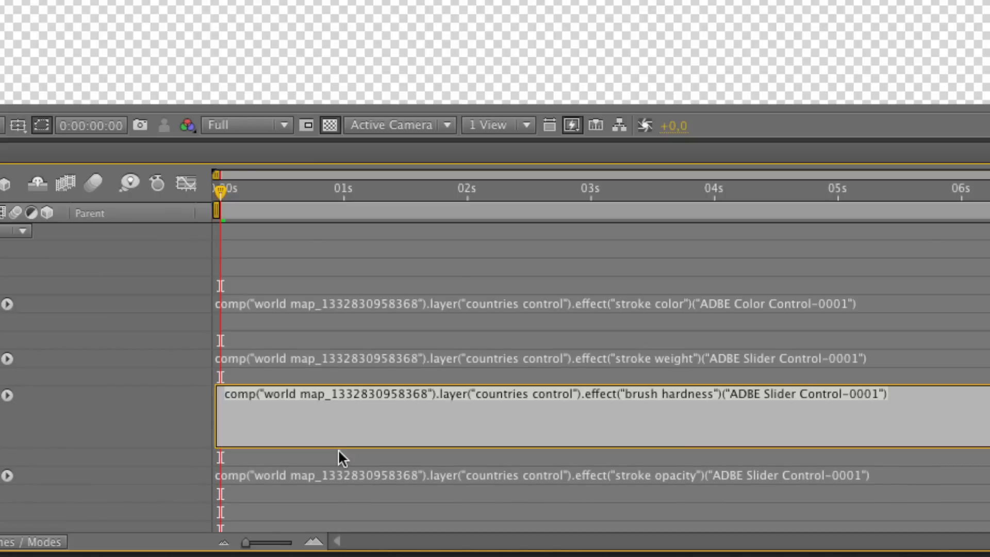
left_click(185, 413)
left_click(276, 473)
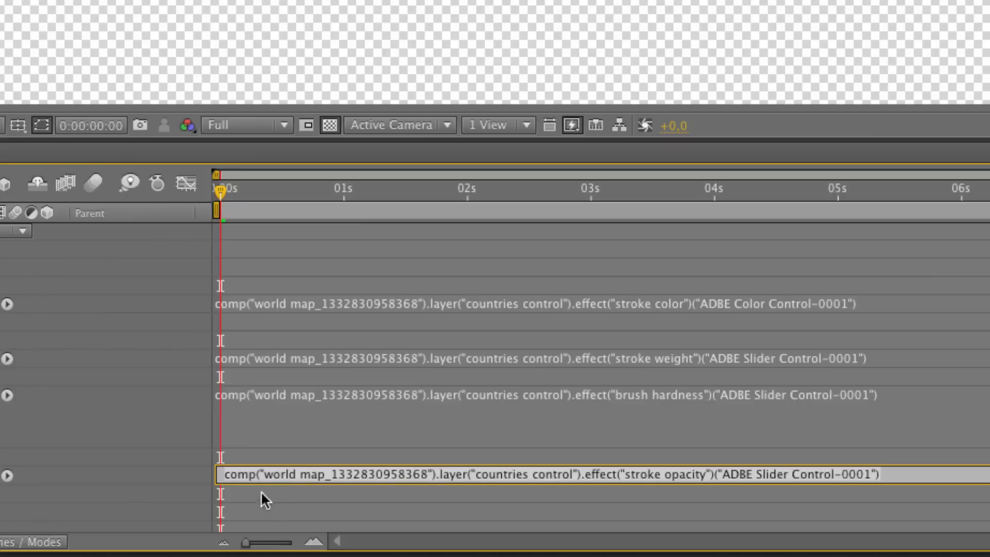
left_click(223, 430)
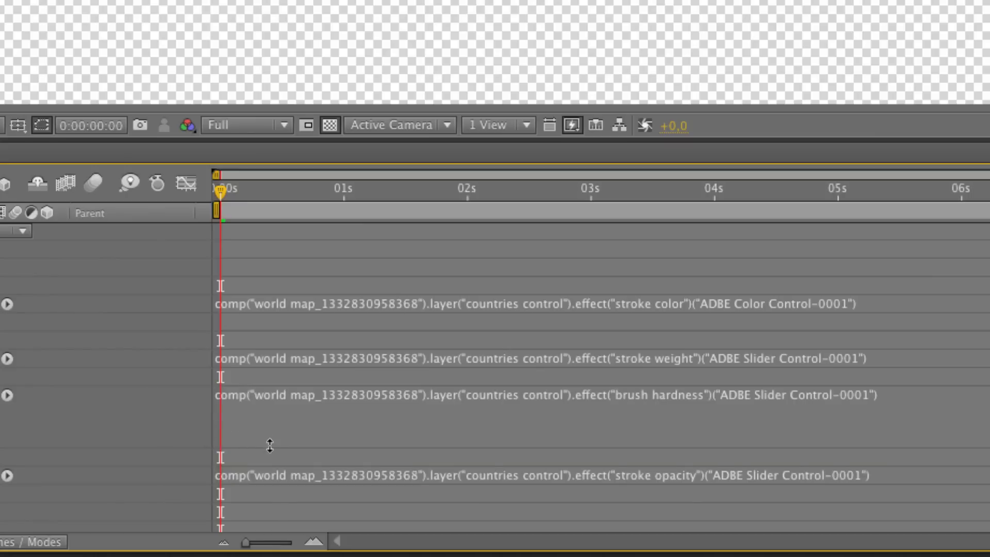
left_click_drag(270, 445, 305, 326)
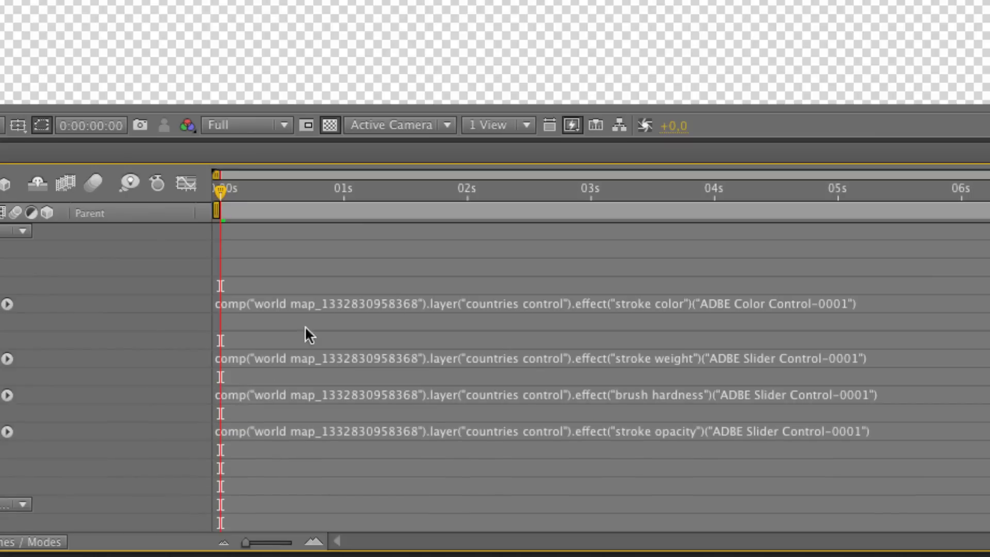
left_click(364, 303)
left_click(653, 302)
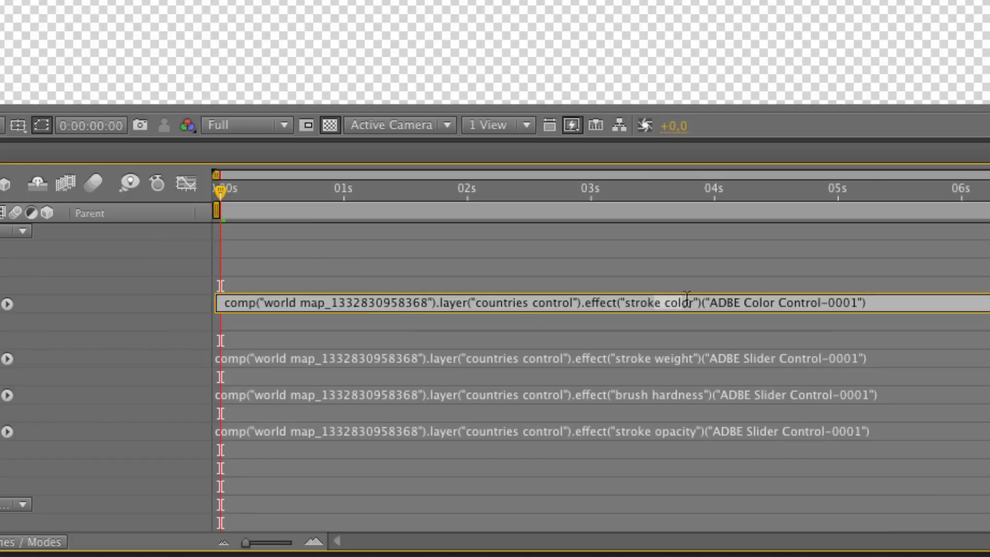
double_click(758, 303)
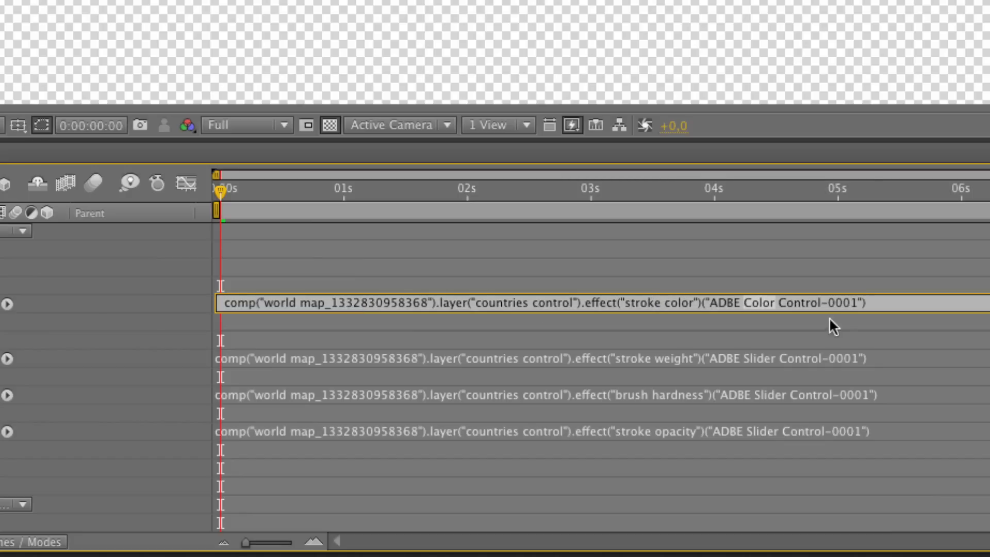
left_click(150, 330)
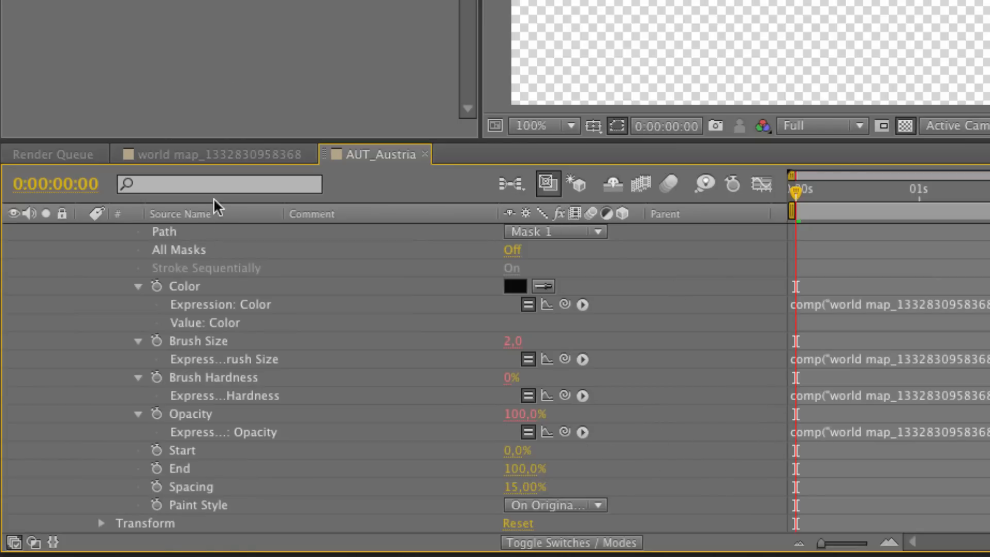
Step: Add a Slider Control effect to the countries control layer in the world map composition and rename it Start
left_click(168, 154)
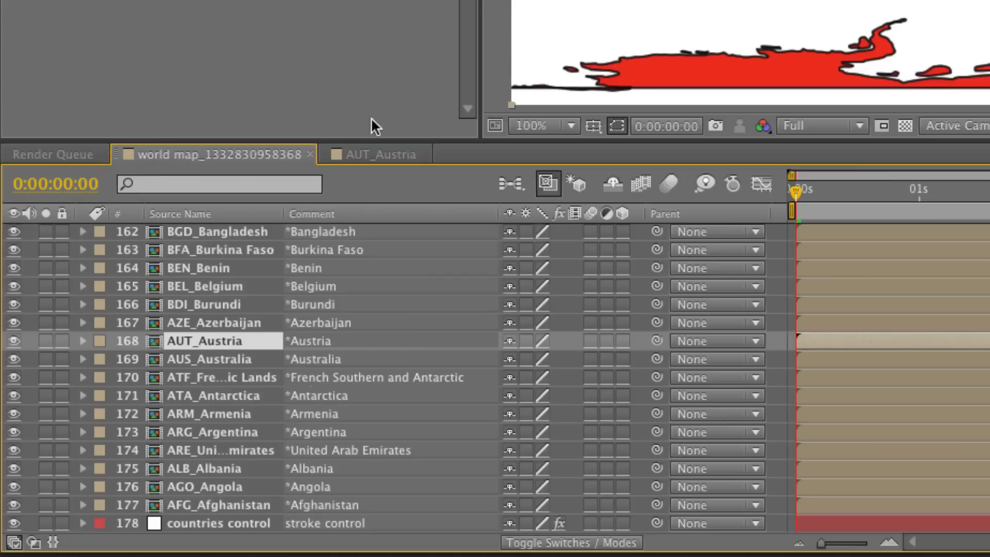
left_click(225, 521)
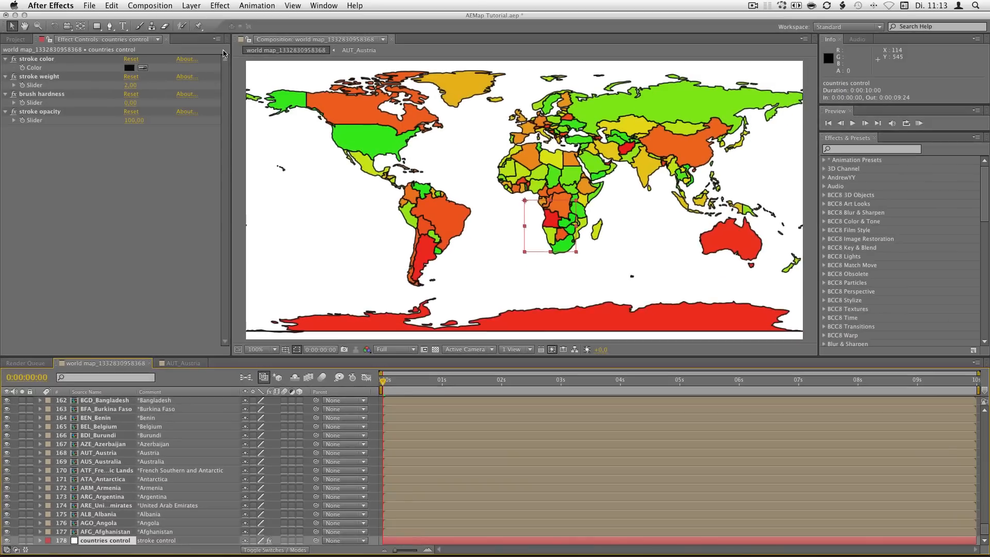
left_click(220, 5)
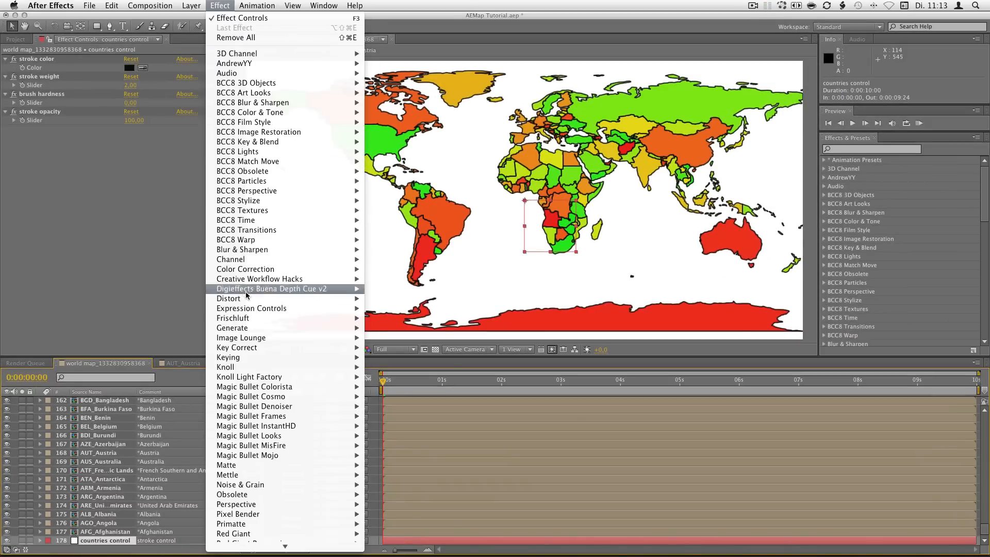
mouse_move(251, 308)
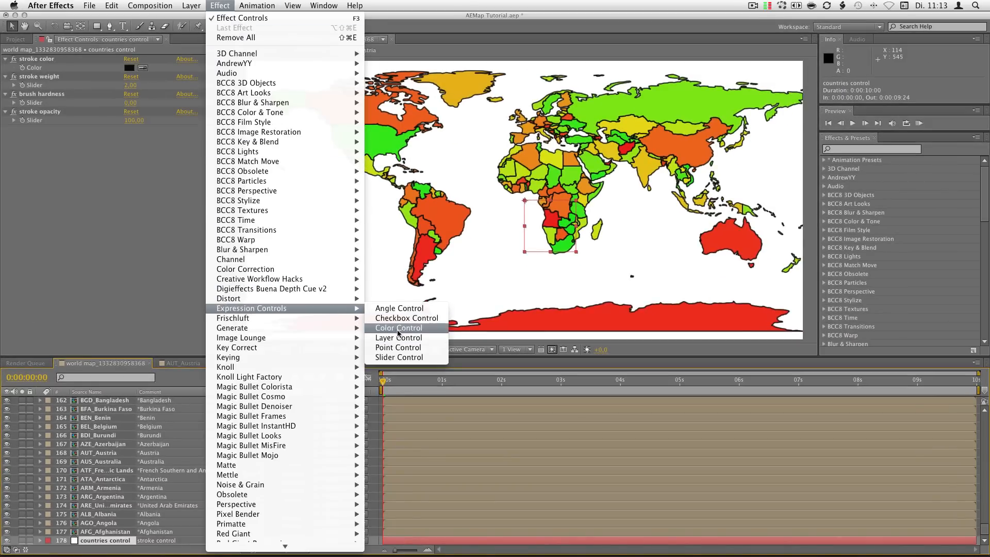
left_click(409, 358)
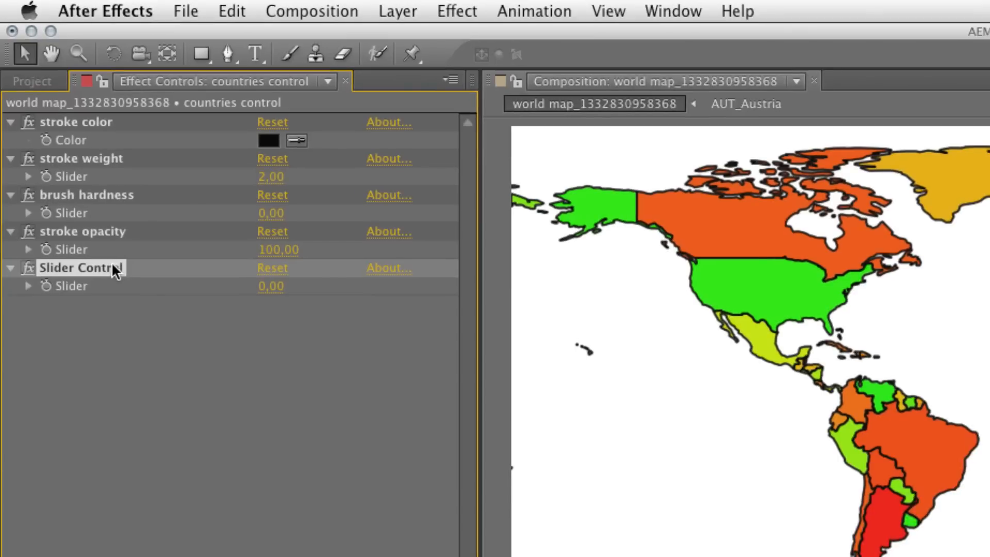
key("Return")
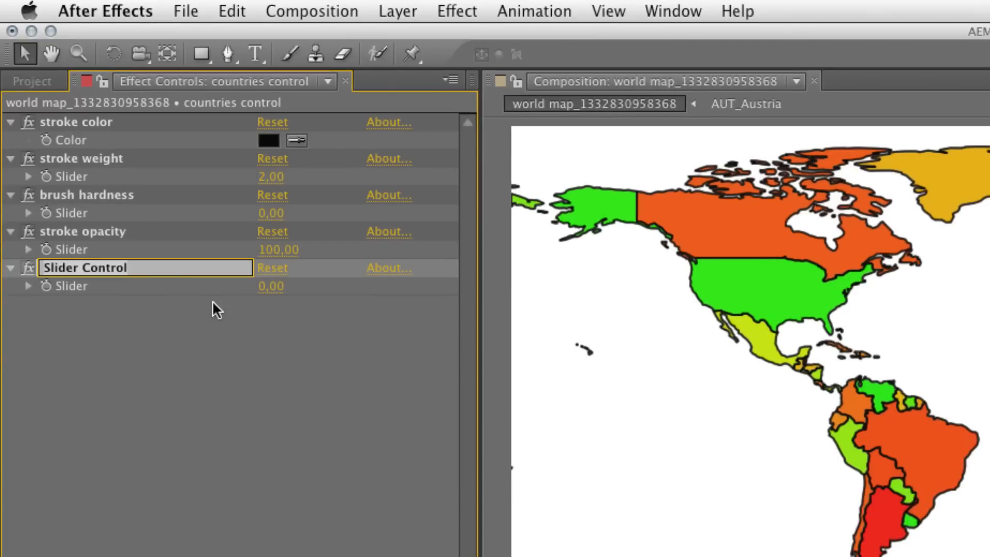
type("Start")
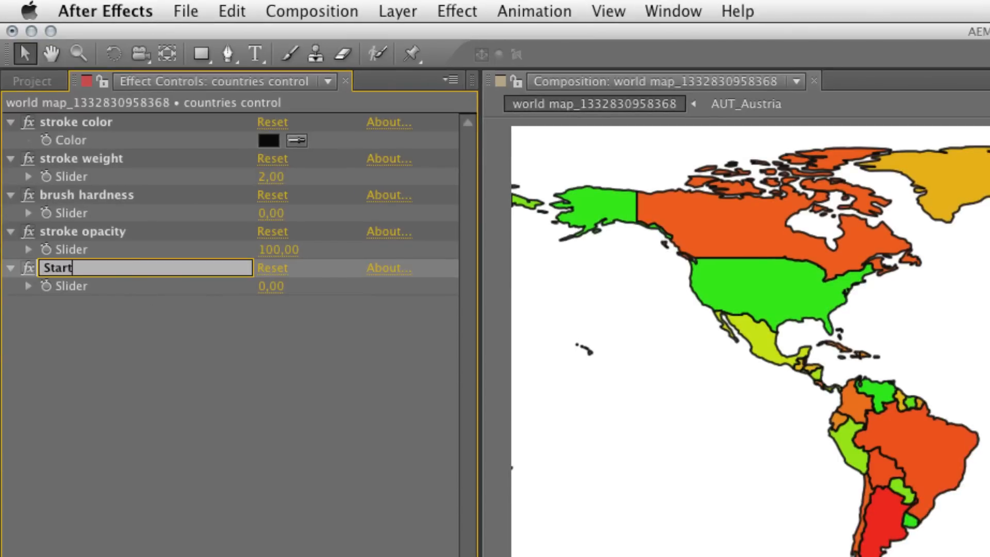
key("Return")
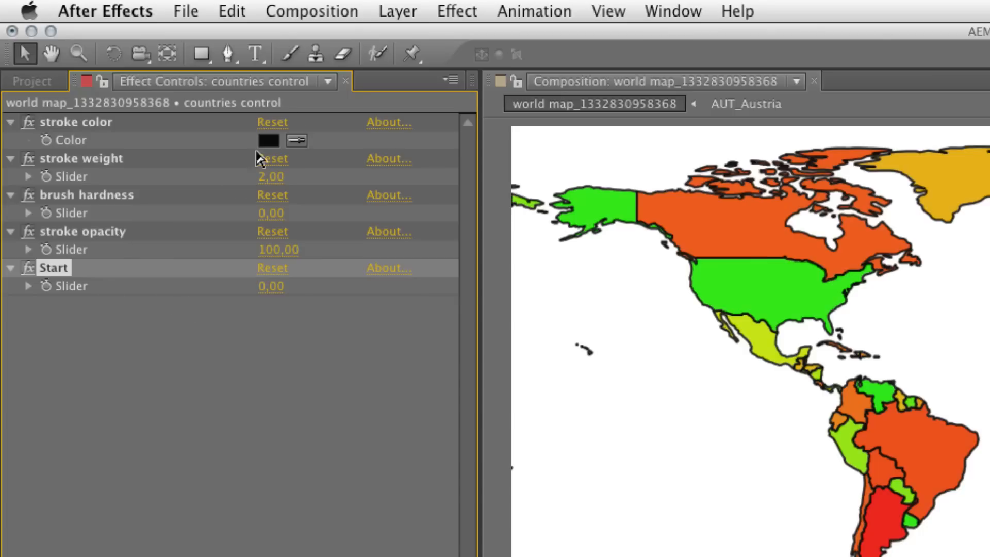
Step: Lock the effect controls on countries control, then open the AFG_Afghanistan precomposition and expand its layer's Stroke effect properties
left_click(102, 81)
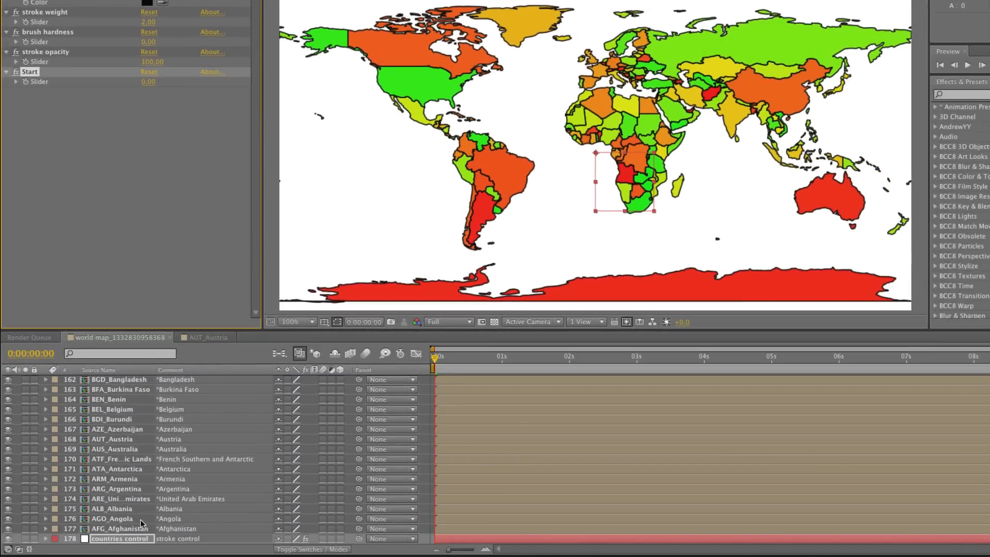
left_click(131, 528)
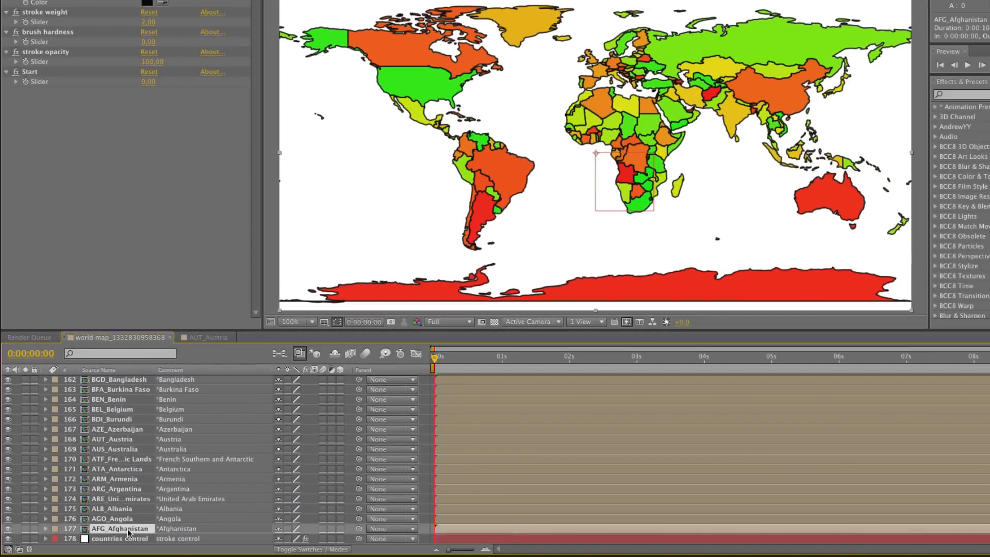
double_click(130, 530)
left_click(124, 383)
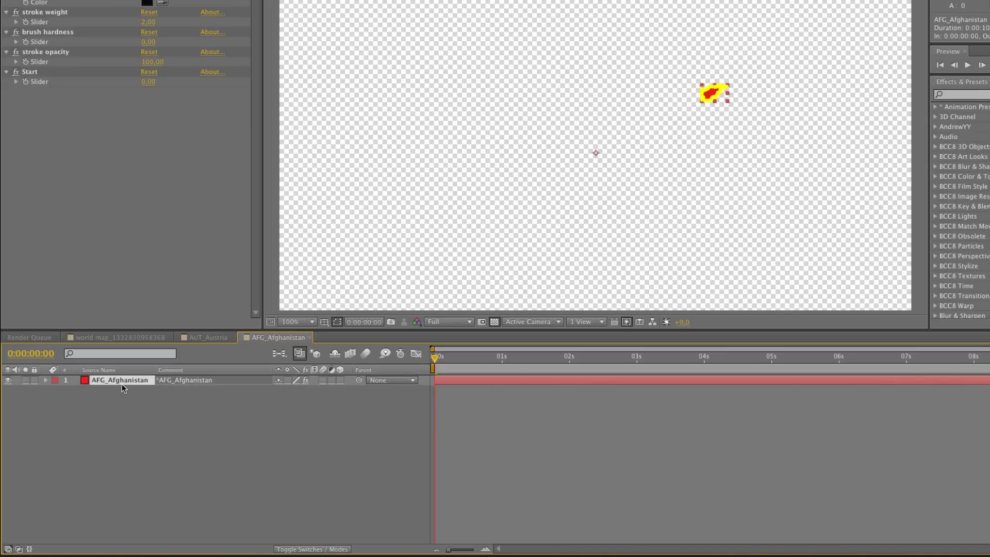
left_click(46, 380)
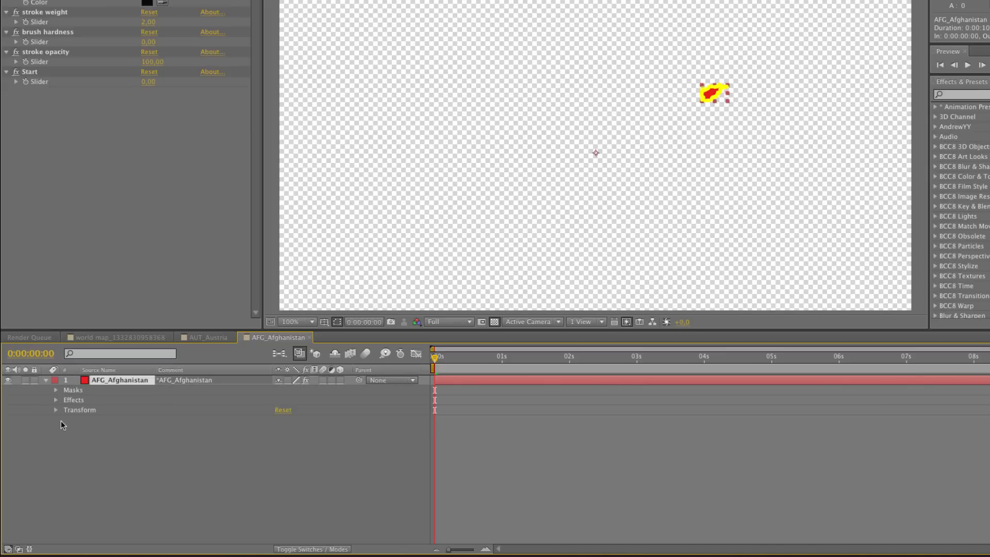
left_click(57, 400)
left_click(65, 409)
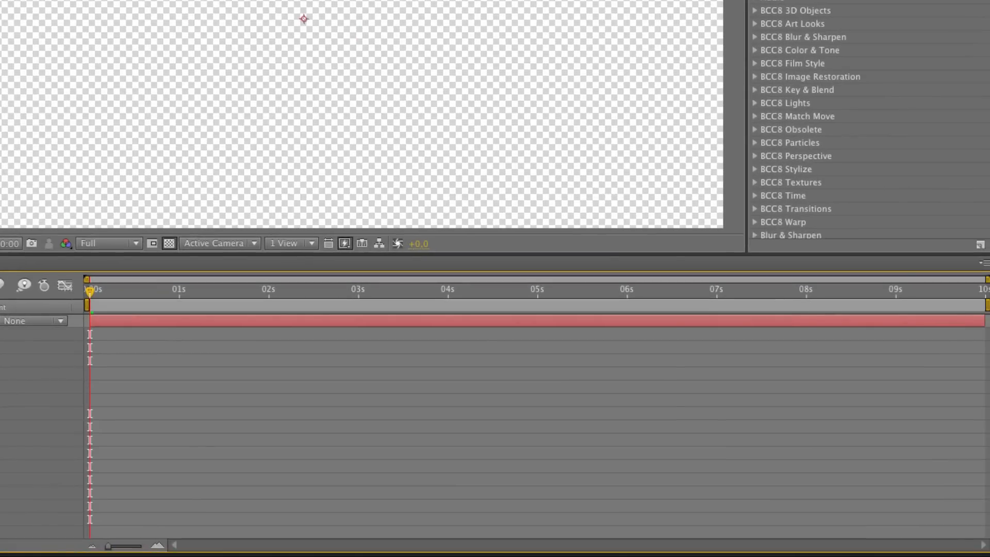
Step: Reveal the Opacity expression of Afghanistan's Stroke effect and copy its full text
left_click(76, 479)
left_click(198, 464)
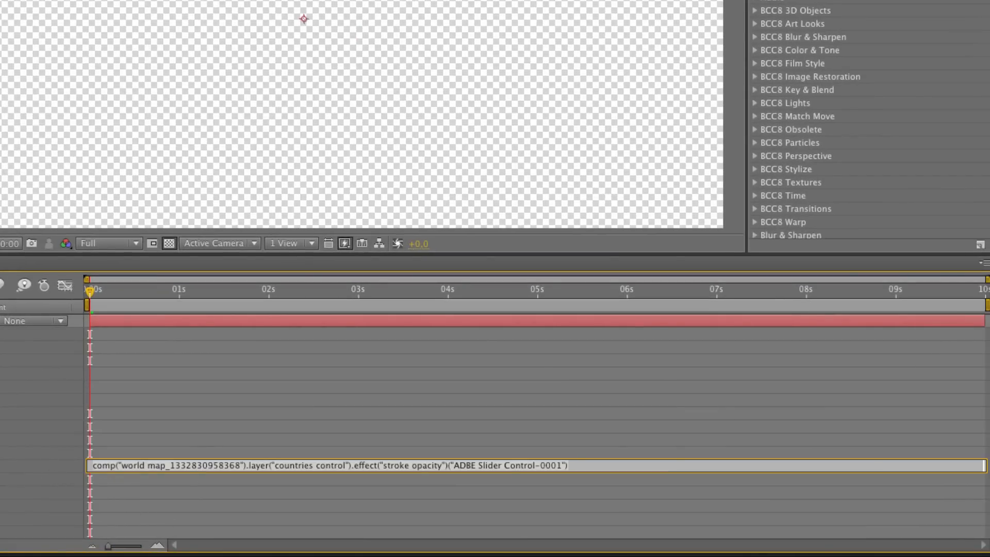
key("super+c")
left_click(31, 386)
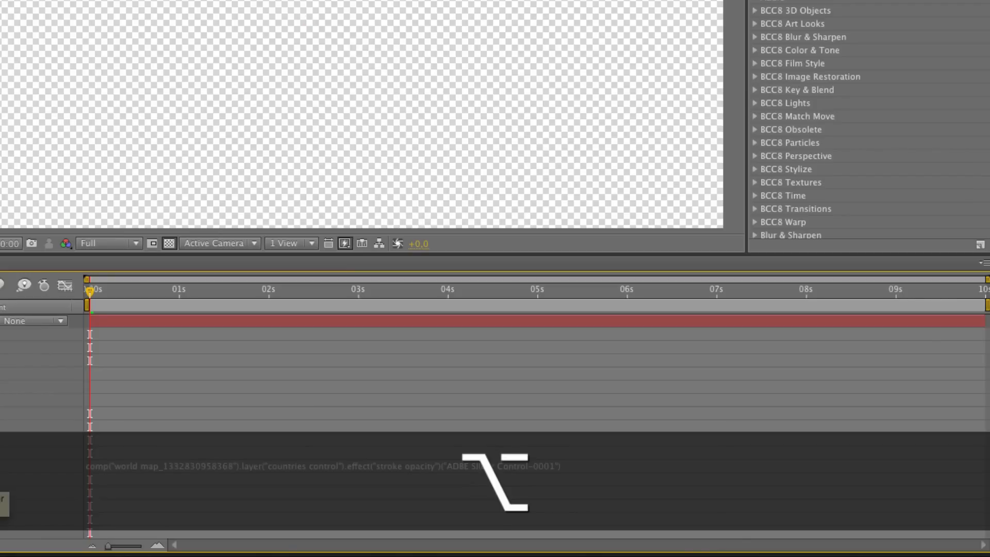
Step: Add an expression to the Stroke effect's Start property by pasting the copied code and replacing "stroke opacity" with "Start"
left_click(1, 479, "alt")
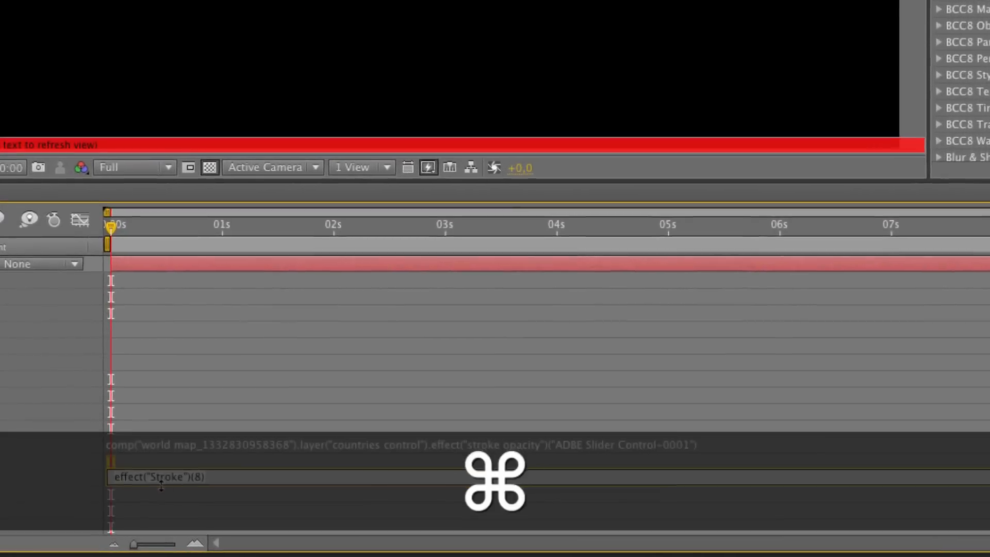
key("super+v")
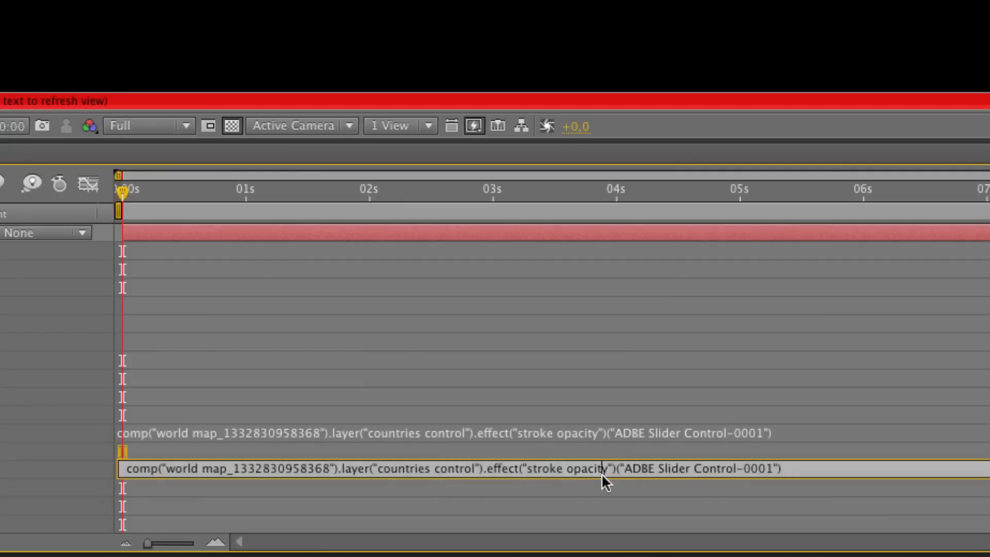
left_click_drag(607, 466, 531, 465)
key("BackSpace")
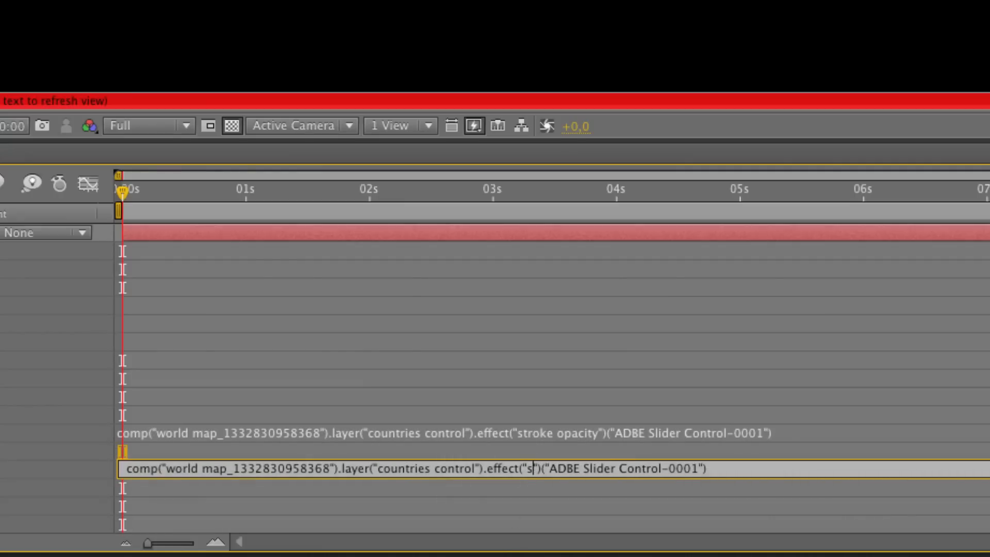
type("Start")
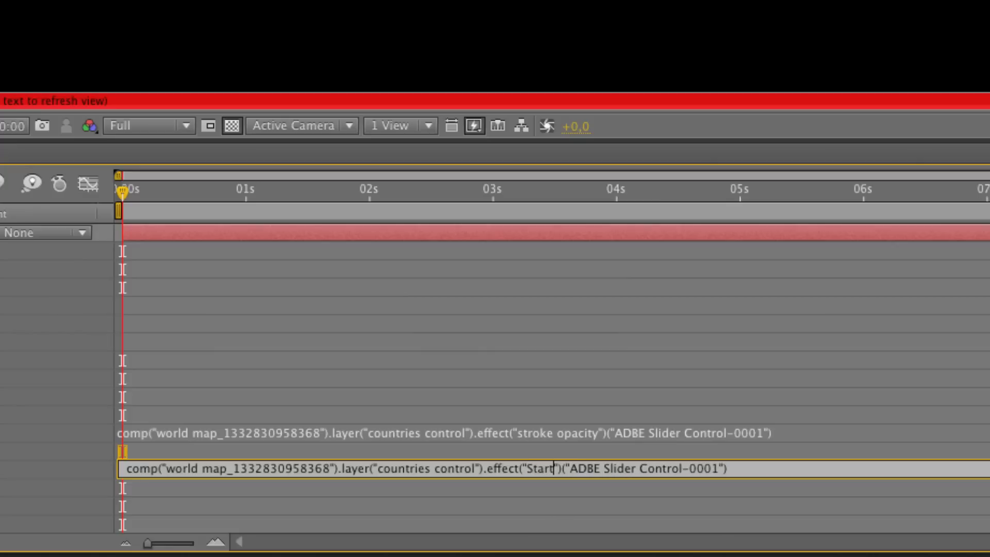
left_click(375, 354)
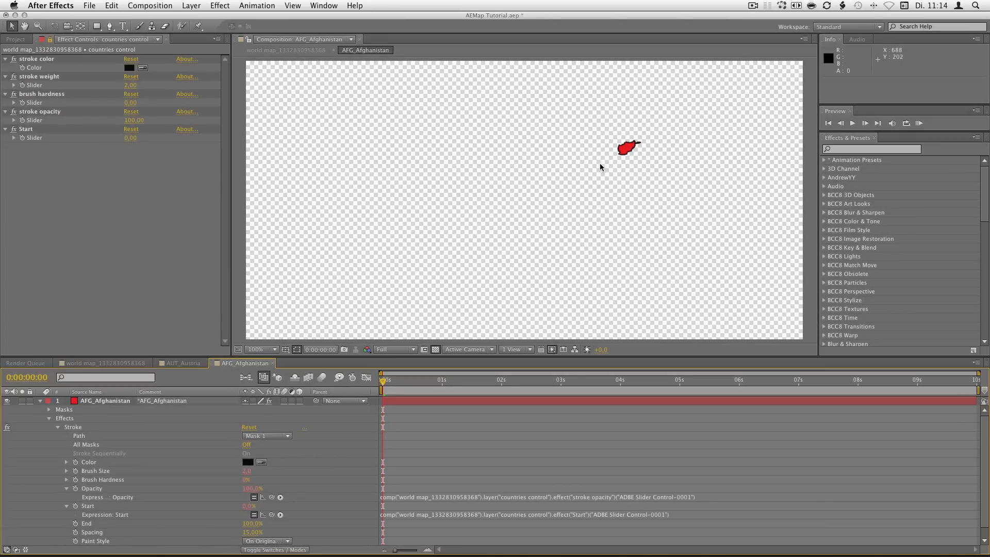
Step: Pan the AFG_Afghanistan composition view to bring the country shape closer to the centre of the viewer
left_click(614, 157)
key("h")
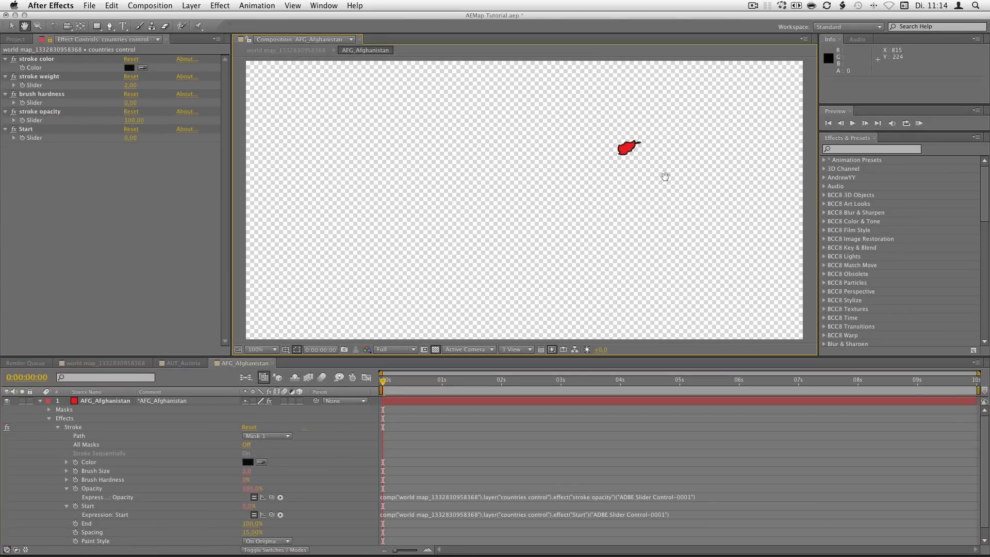
left_click_drag(665, 177, 605, 206)
key("v")
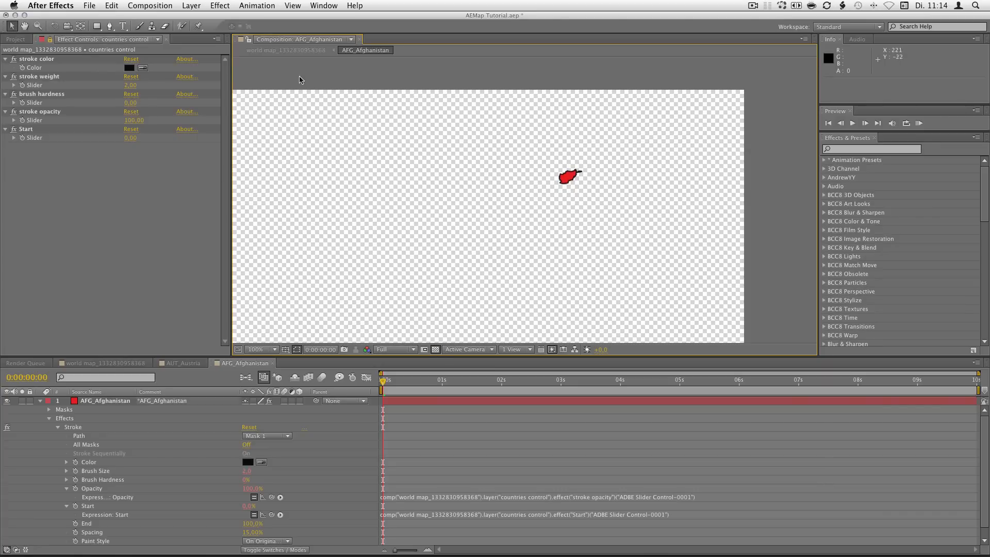
Step: Scrub the Start slider of countries control up to 98 and back down to -10 to test Afghanistan's stroke
left_click(97, 26)
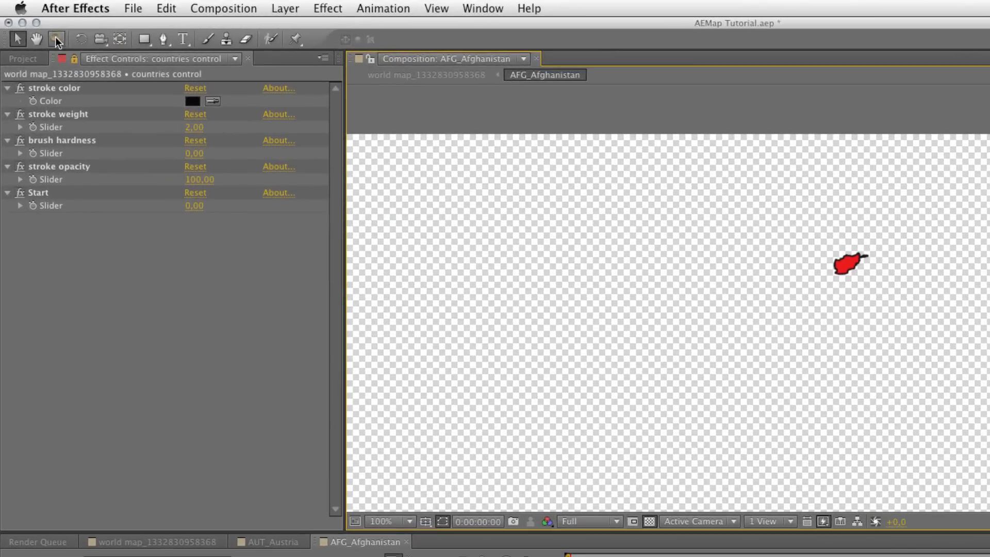
left_click(38, 27)
scroll(858, 264, "up", 8)
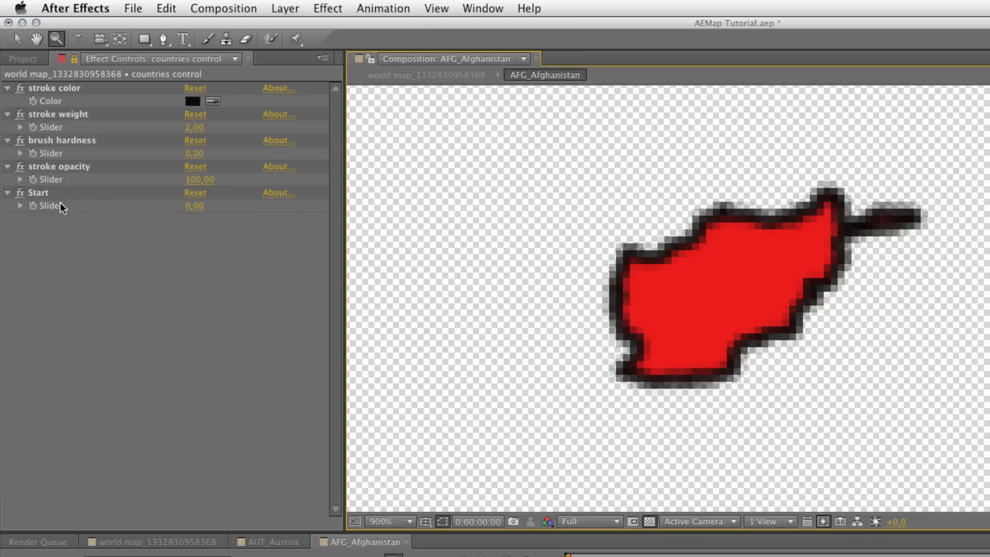
mouse_move(193, 207)
left_mouse_down()
mouse_move(235, 206)
mouse_move(190, 207)
mouse_move(214, 205)
left_mouse_up()
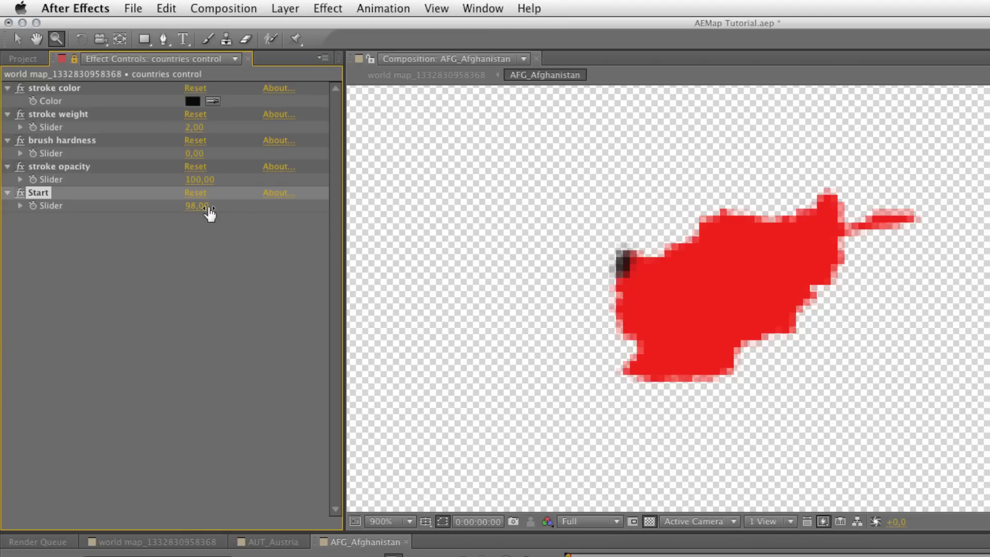
mouse_move(195, 207)
left_mouse_down()
mouse_move(164, 208)
mouse_move(186, 209)
left_mouse_up()
left_click(247, 236)
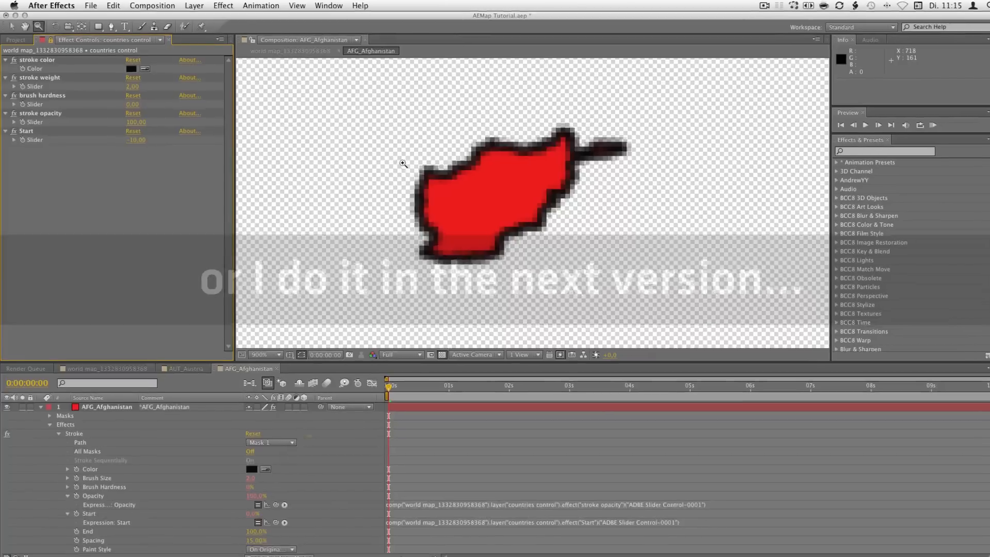
Step: Return to the world map composition with a taller layer list and lock the countries control layer
left_click(188, 473)
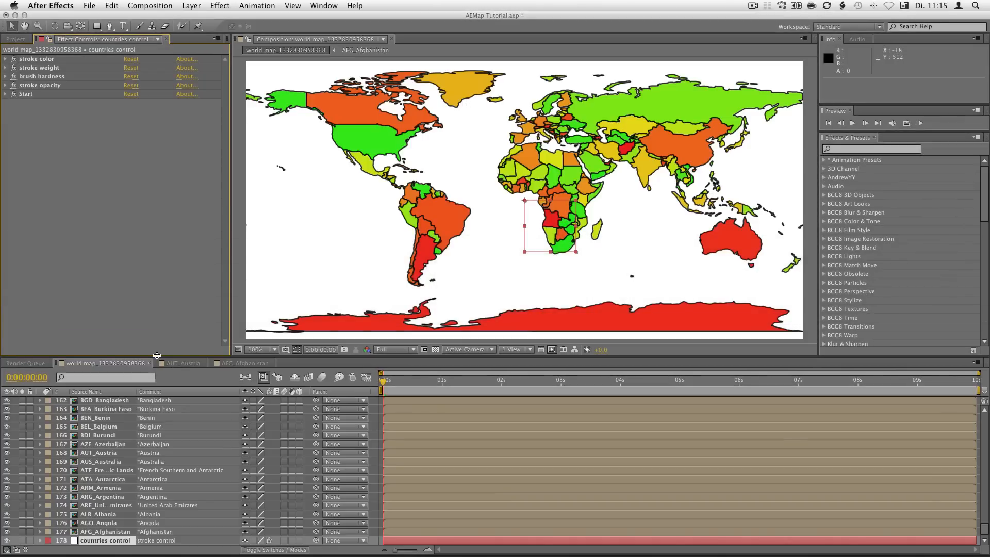
left_click_drag(157, 355, 160, 269)
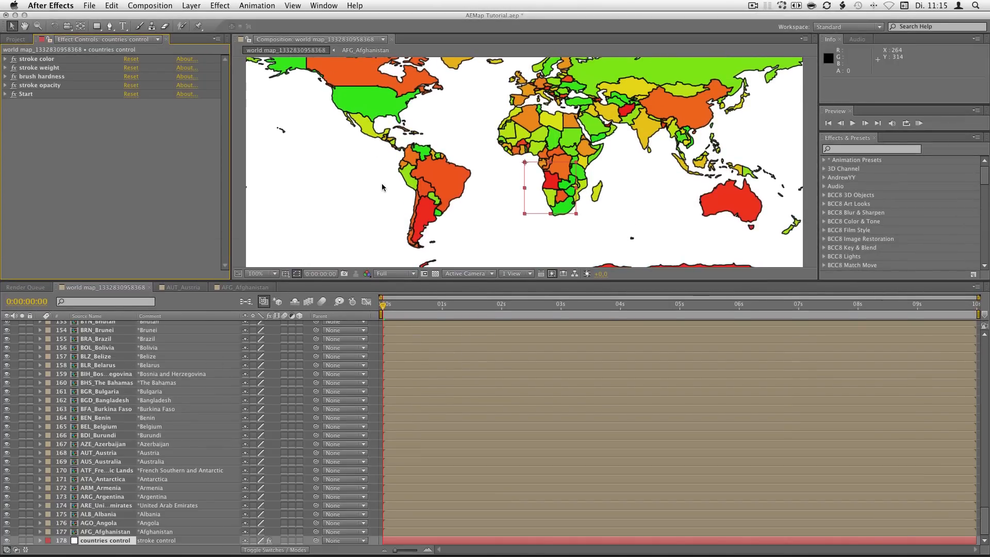
key("comma")
key("comma")
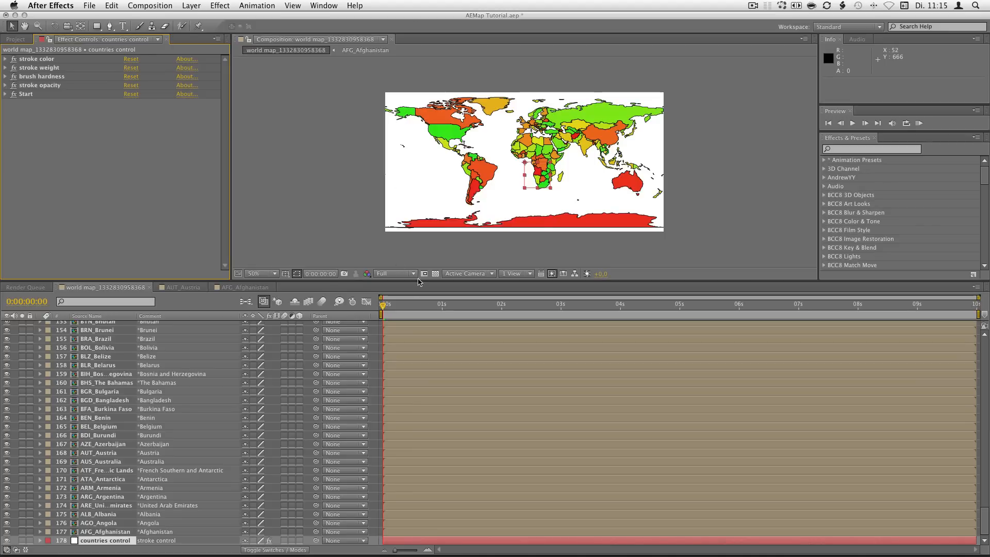
left_click_drag(420, 281, 420, 253)
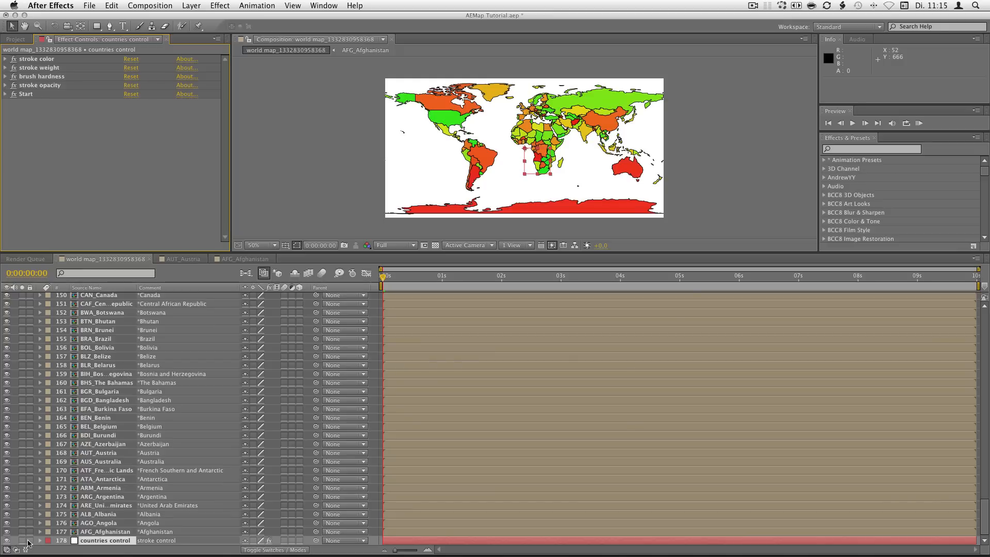
left_click(28, 540)
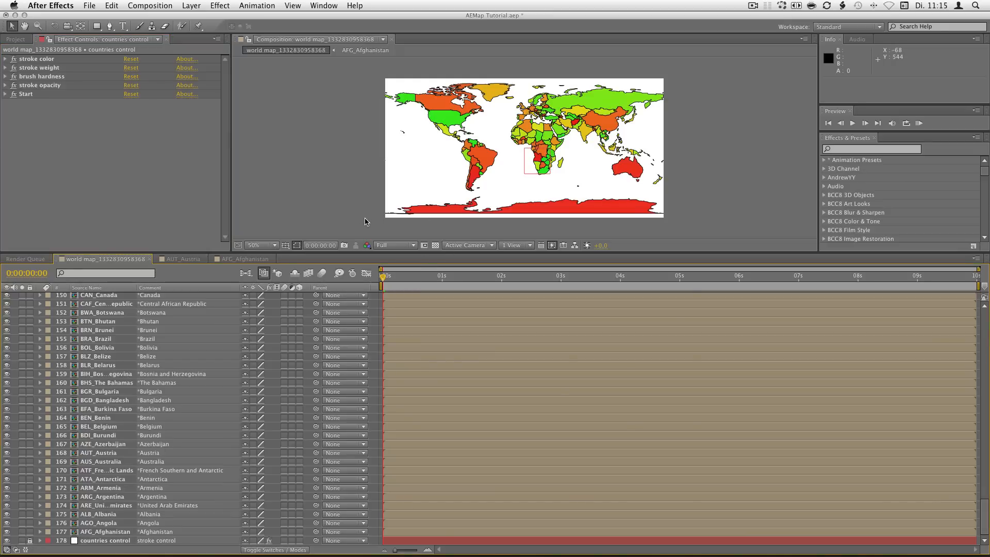
Step: Open the AEMap Utilities script and switch it from Sequencer to the 3D and Collapse tool
left_click(323, 5)
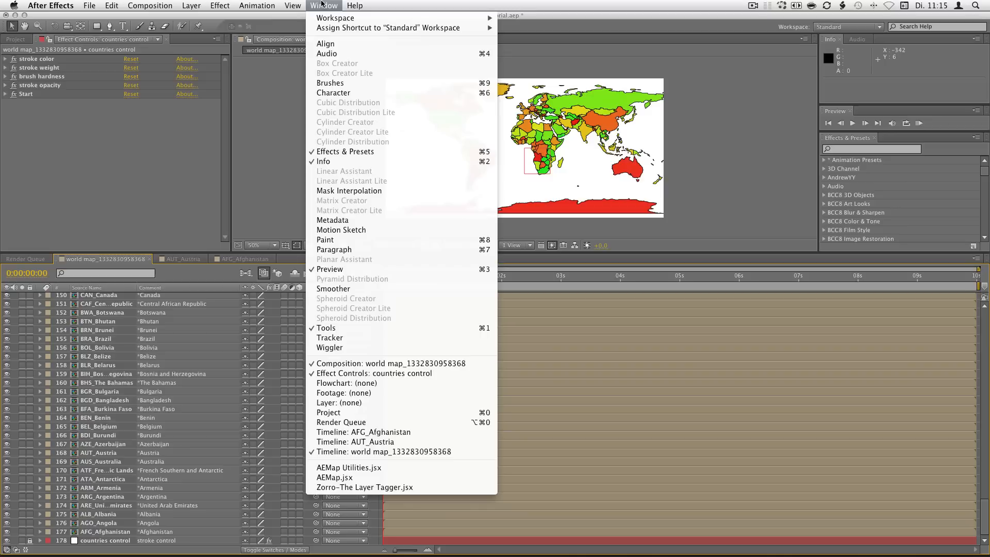
left_click(368, 468)
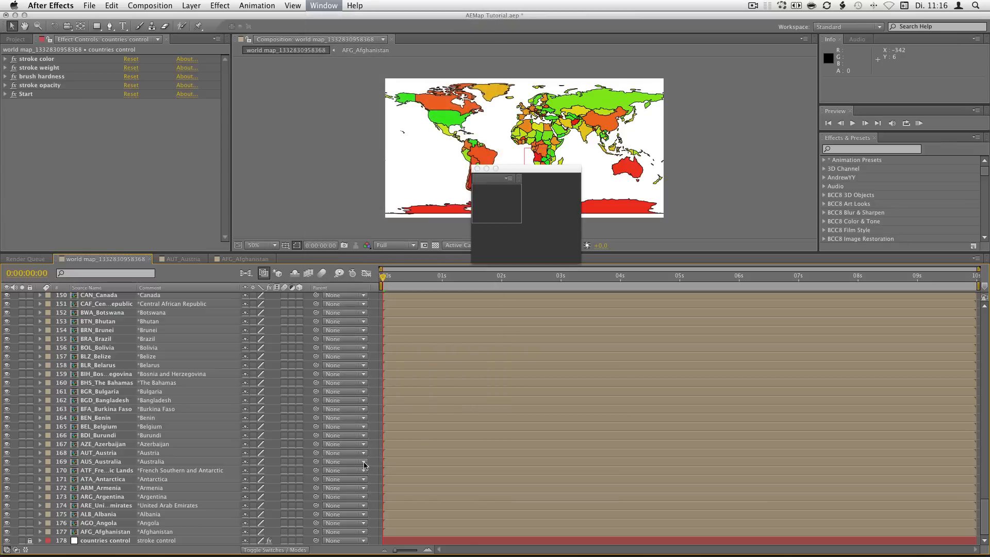
left_click_drag(524, 170, 744, 150)
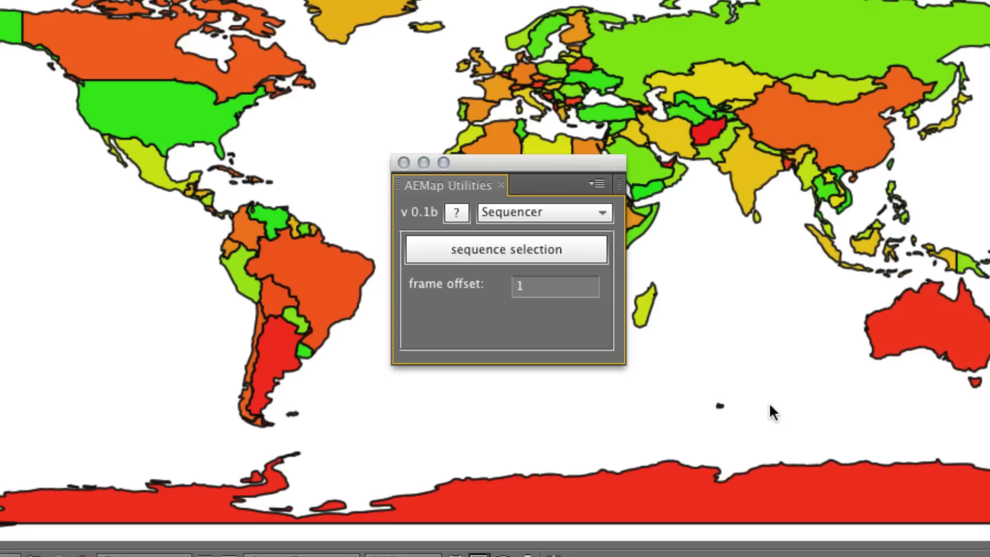
left_click(596, 219)
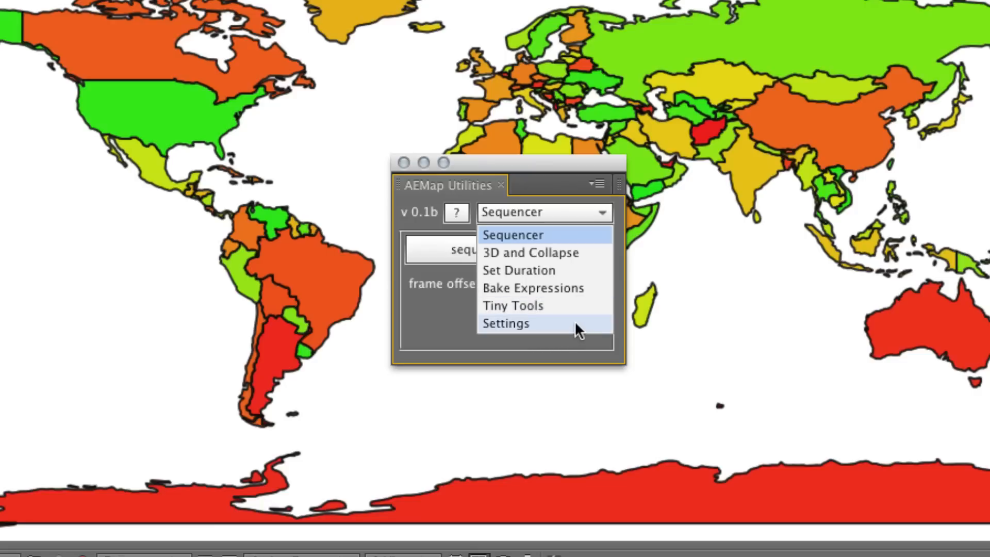
left_click(579, 250)
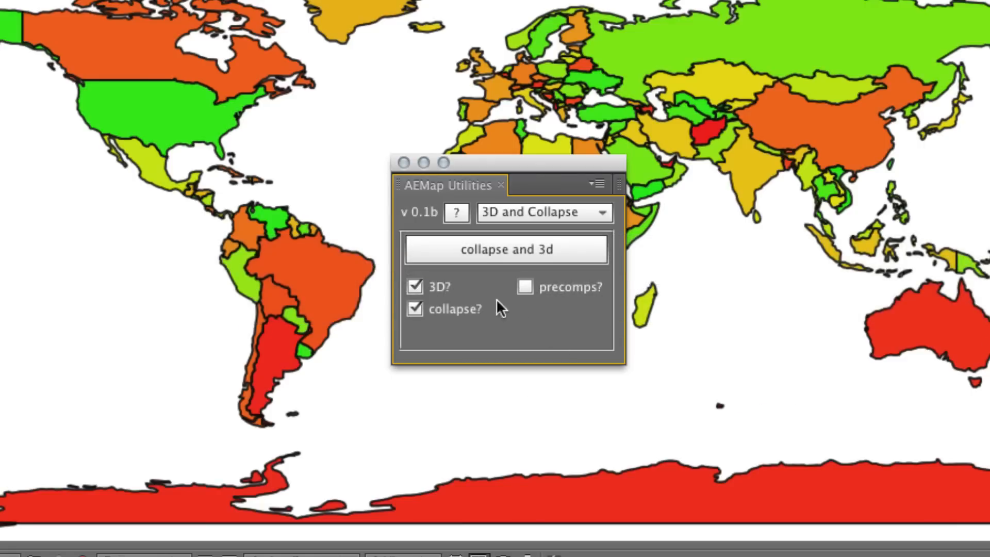
Step: Make the first eight layers, ZWE_Zimbabwe to VEN_Venezuela, 3D with the utility, first without and again with the collapse option
left_click(414, 309)
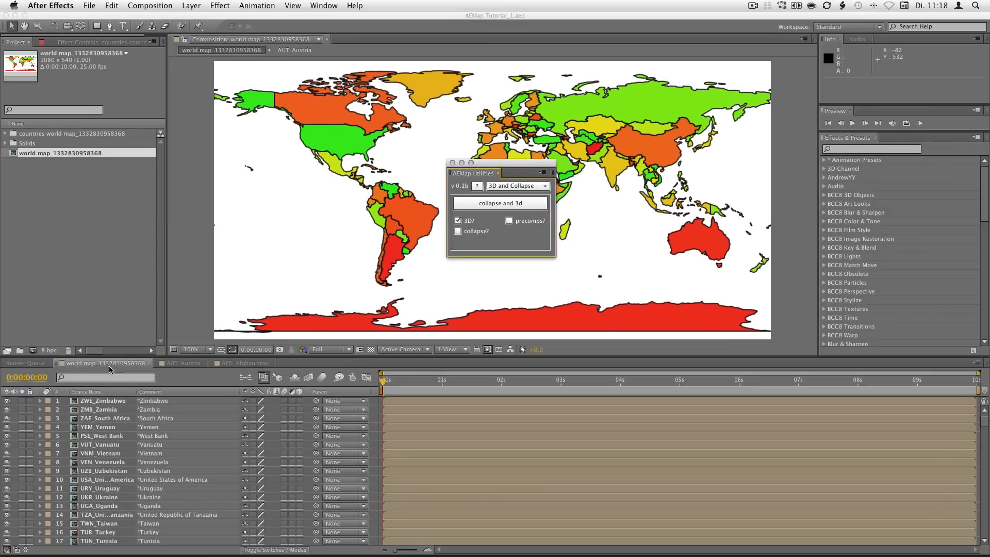
left_click(101, 405)
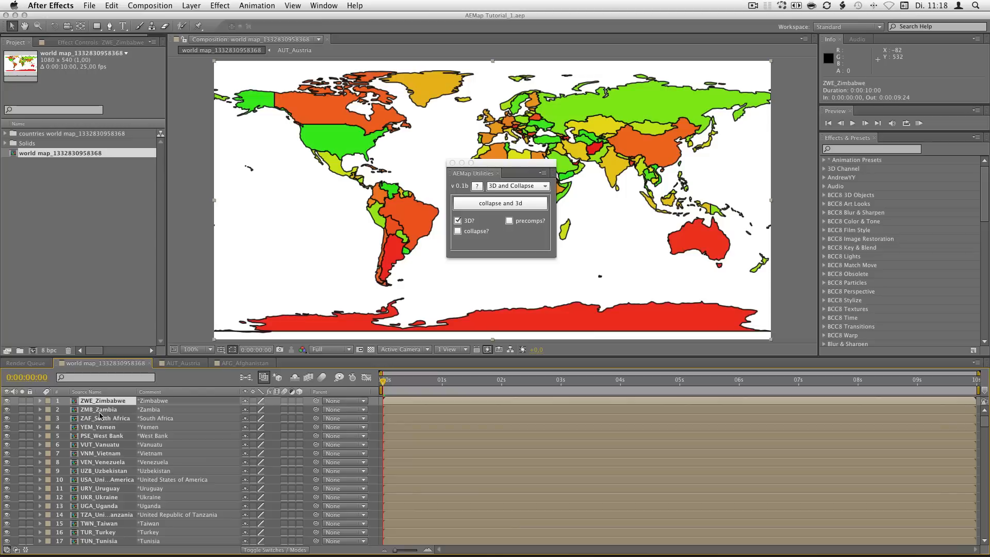
left_click(109, 462, "shift")
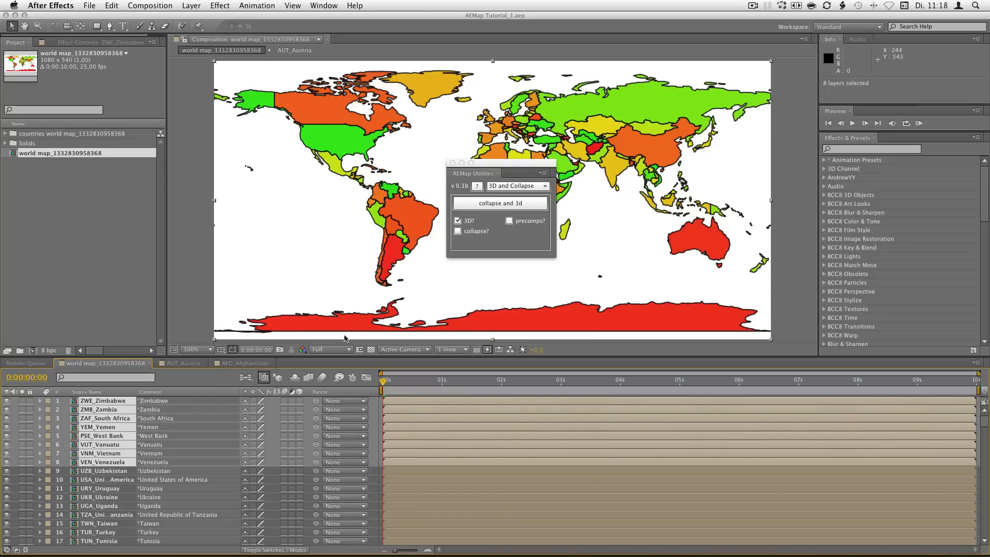
left_click(489, 210)
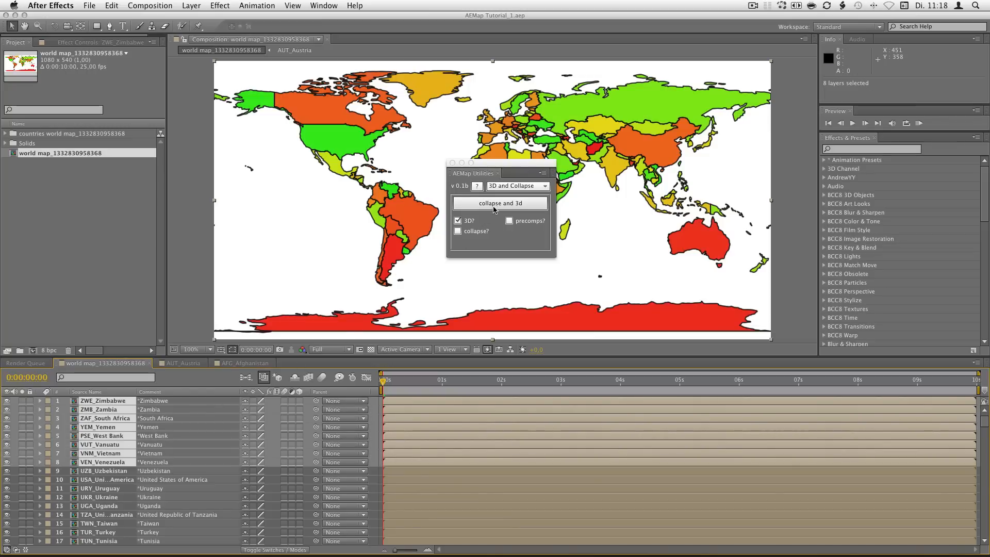
left_click(497, 211)
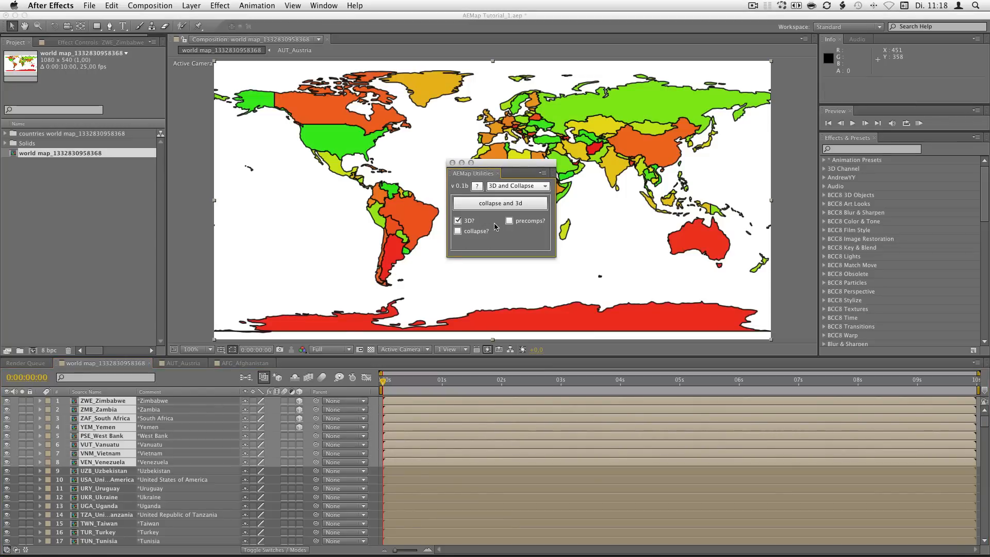
left_click(457, 231)
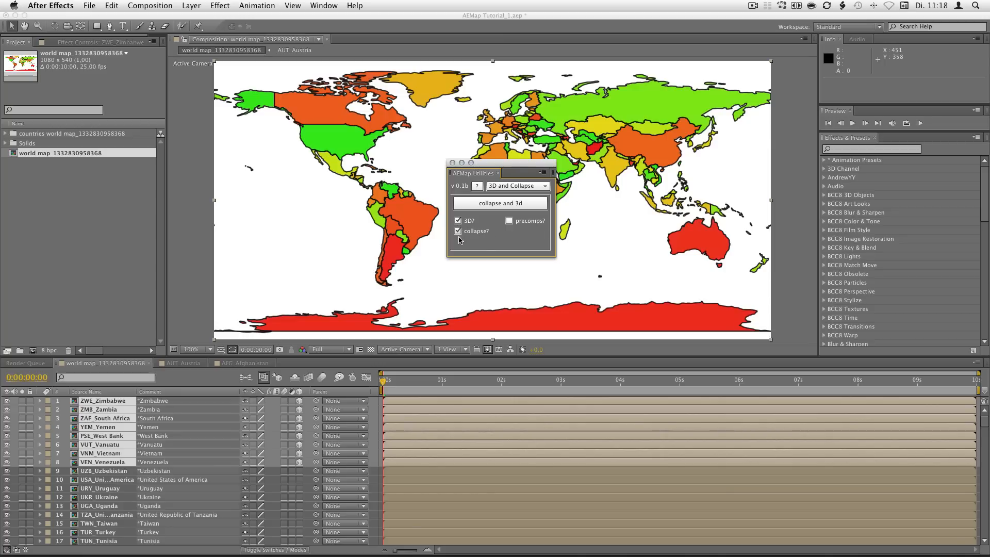
left_click(496, 206)
Step: Undo both 3D and collapse operations on the eight selected country layers
left_click(114, 7)
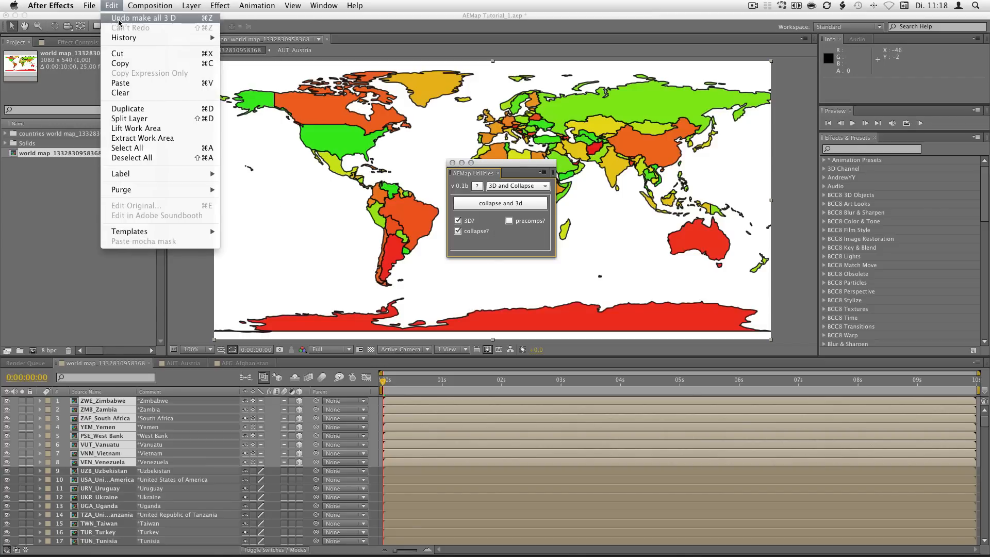
left_click(120, 19)
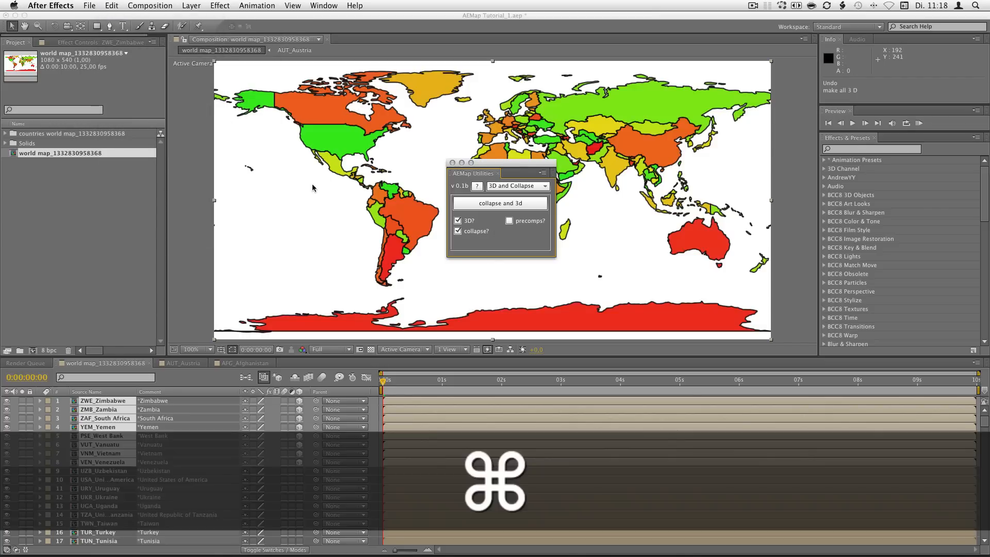
key("super+z")
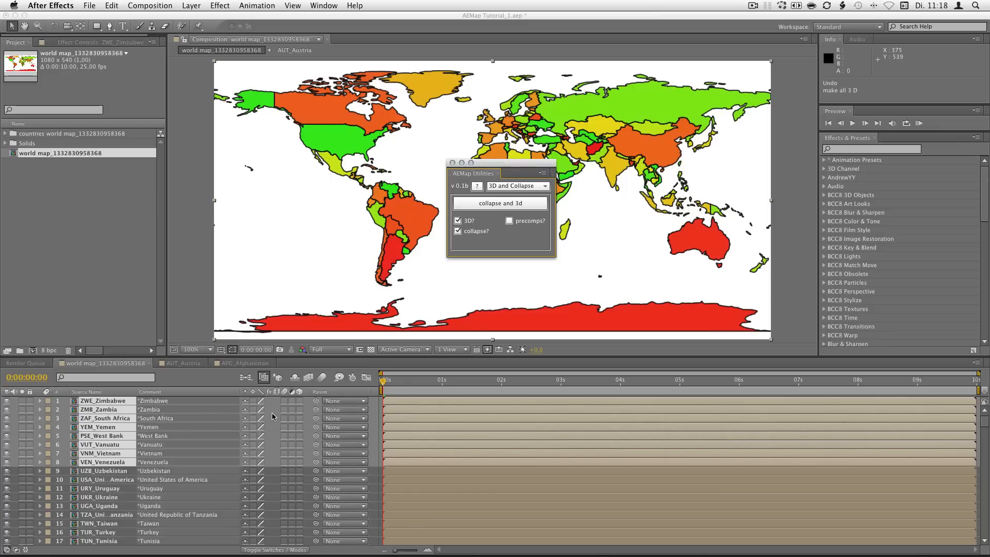
Step: Open the ZAF_South Africa precomposition to examine its layer's switches, and return to the world map composition
double_click(137, 418)
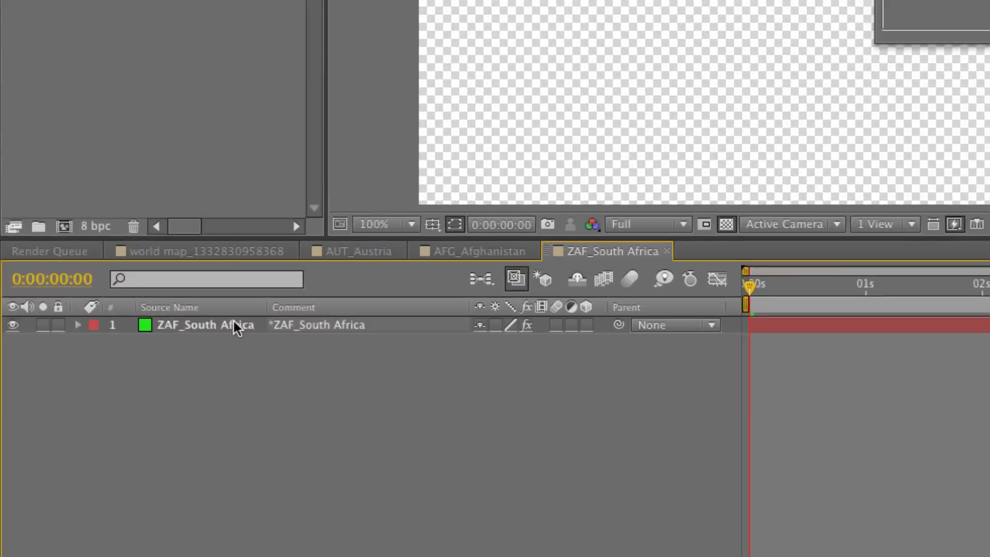
left_click(124, 399)
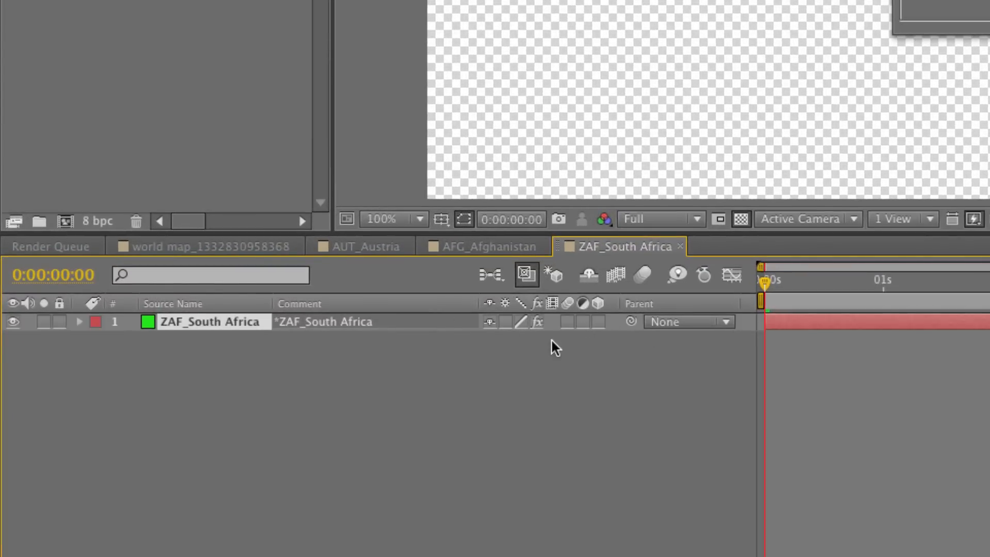
key("Tab")
left_click(240, 369)
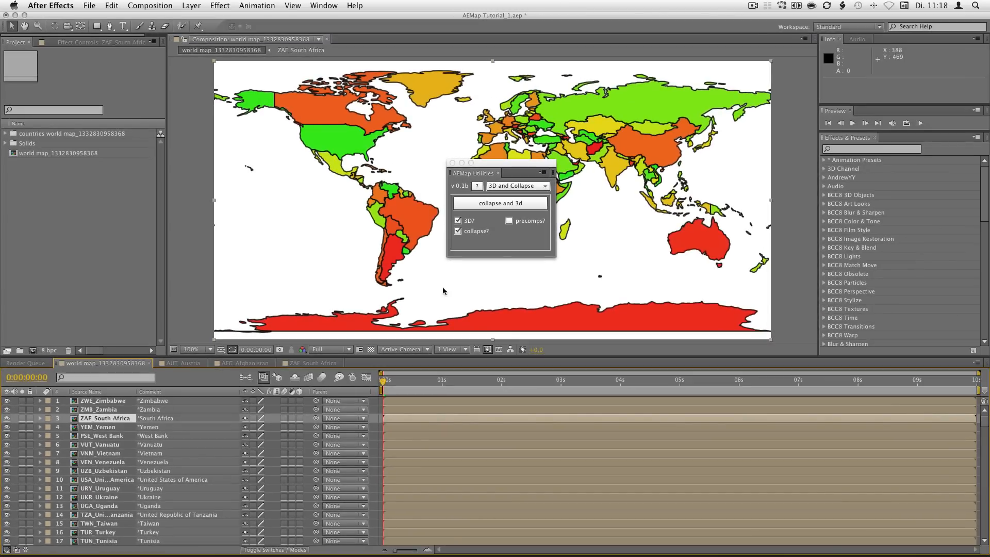
Step: Apply 3D and collapse with the precomps option enabled to all country layers, with the preview resolution set to Quarter
left_click(511, 221)
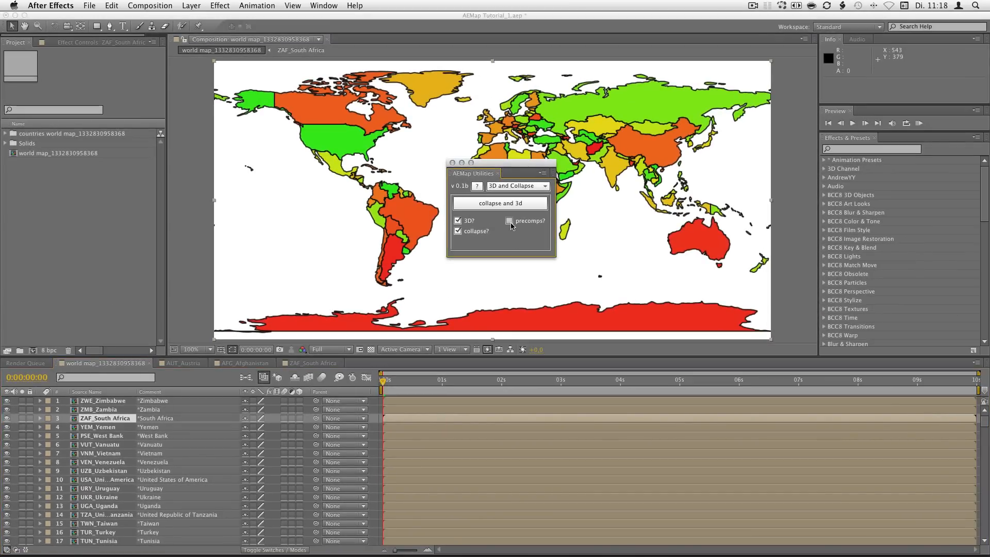
left_click(100, 402)
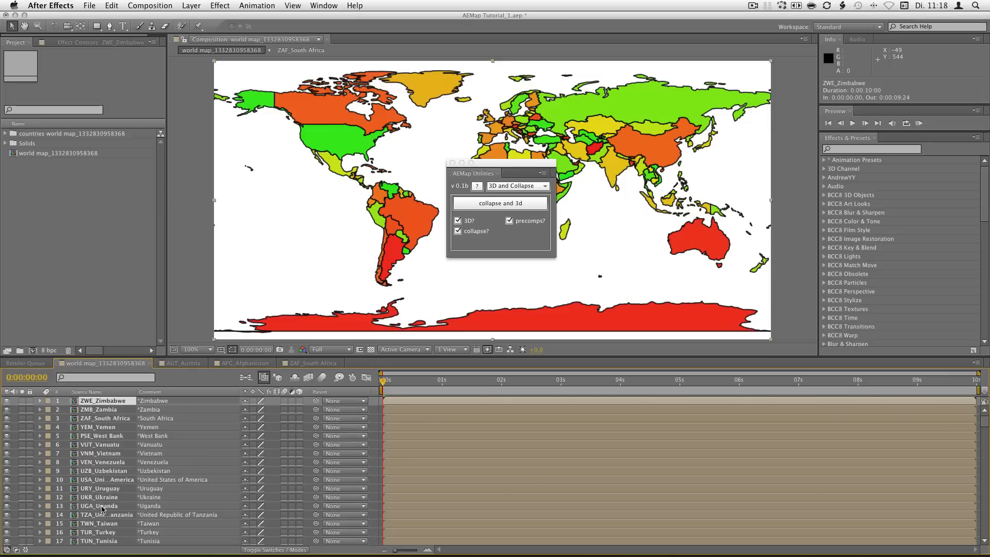
left_click(102, 507, "shift")
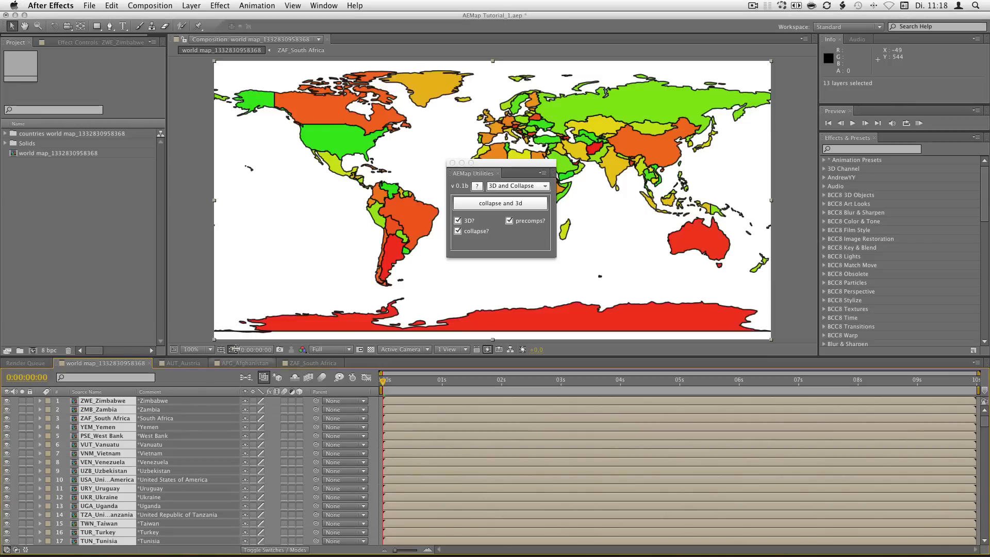
key("super+a")
left_click(504, 206)
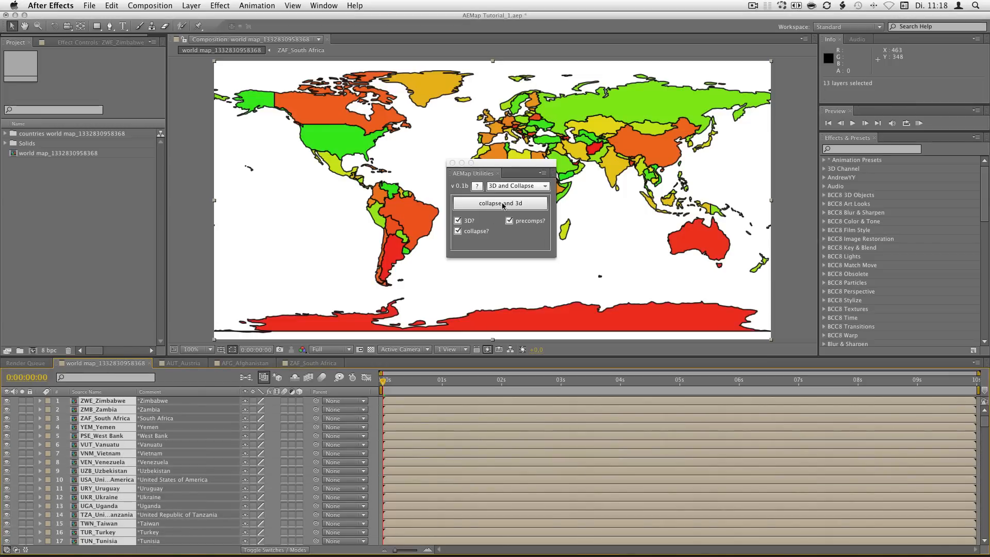
left_click(335, 352)
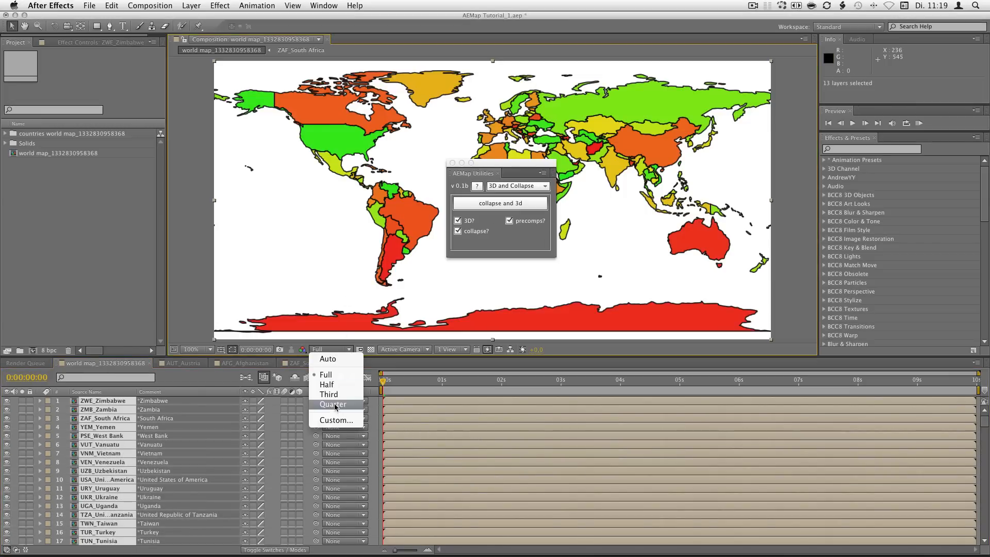
left_click(335, 405)
left_click(496, 206)
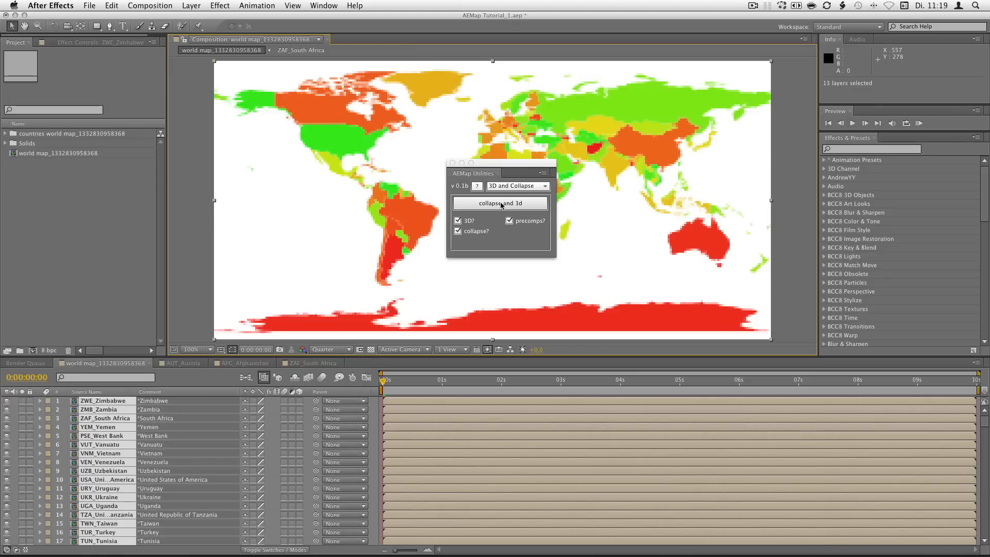
left_click(497, 208)
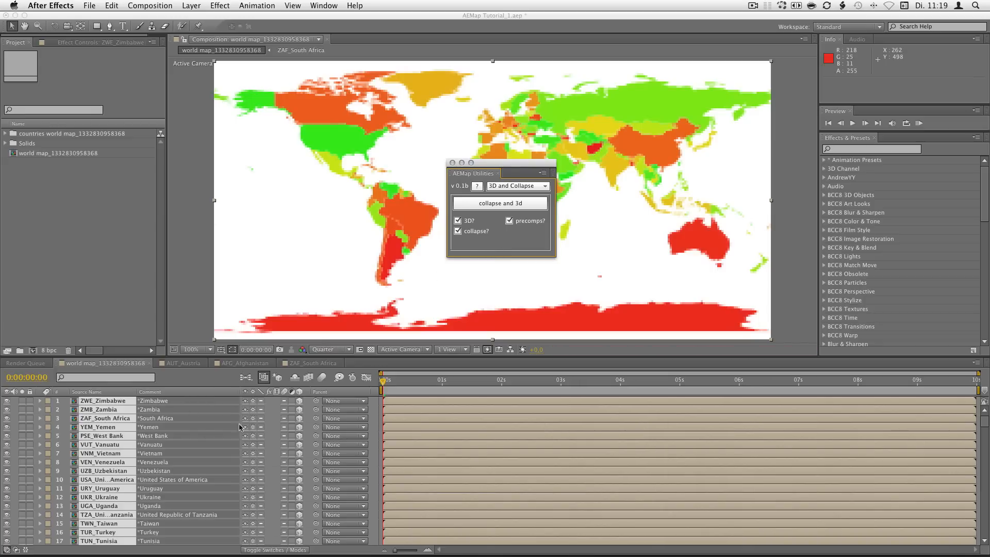
Step: Open the ZWE_Zimbabwe precomposition and turn off 3D for its layer
double_click(103, 400)
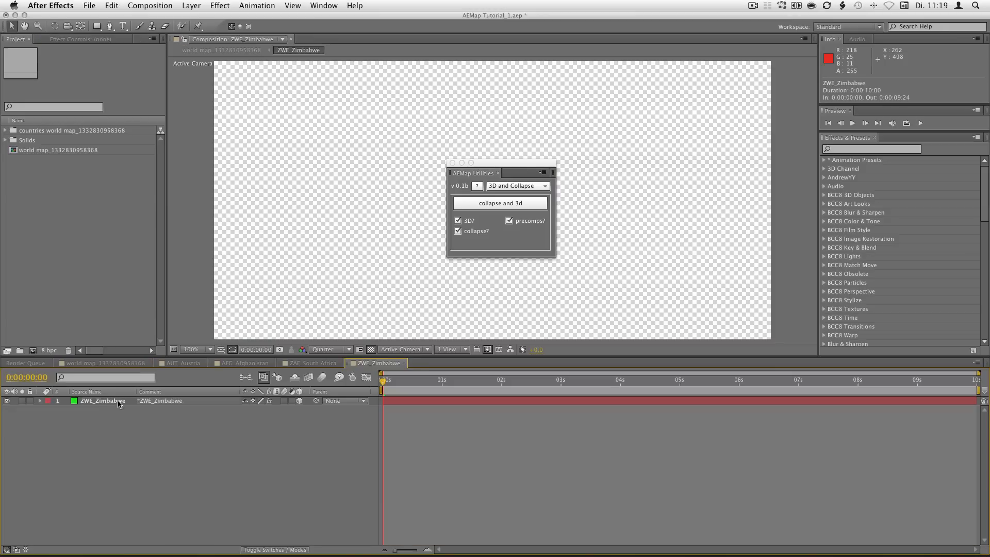
left_click(299, 401)
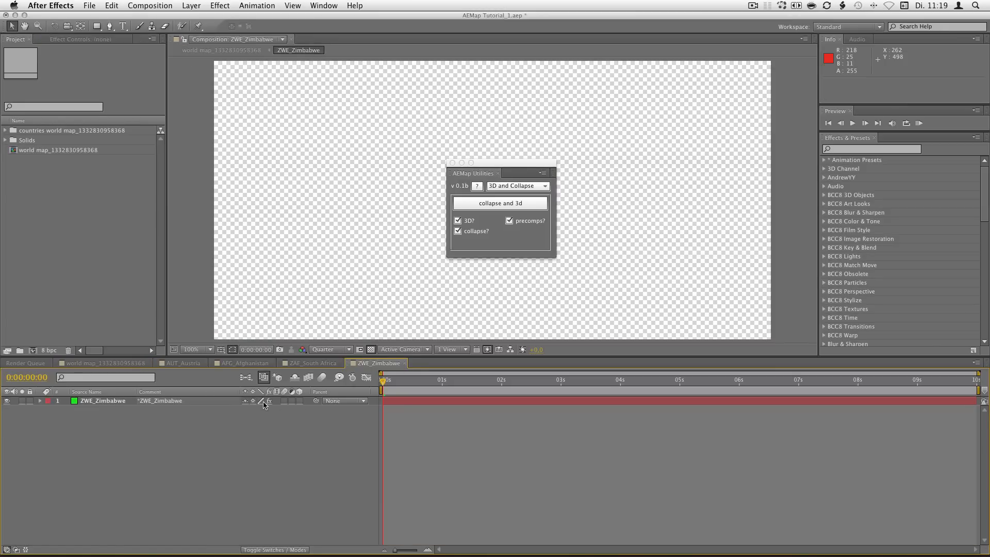
Step: Toggle the 3D switch of the ZWE_Zimbabwe layer and return to the world map composition
left_click(299, 401)
key("Tab")
left_click(149, 431)
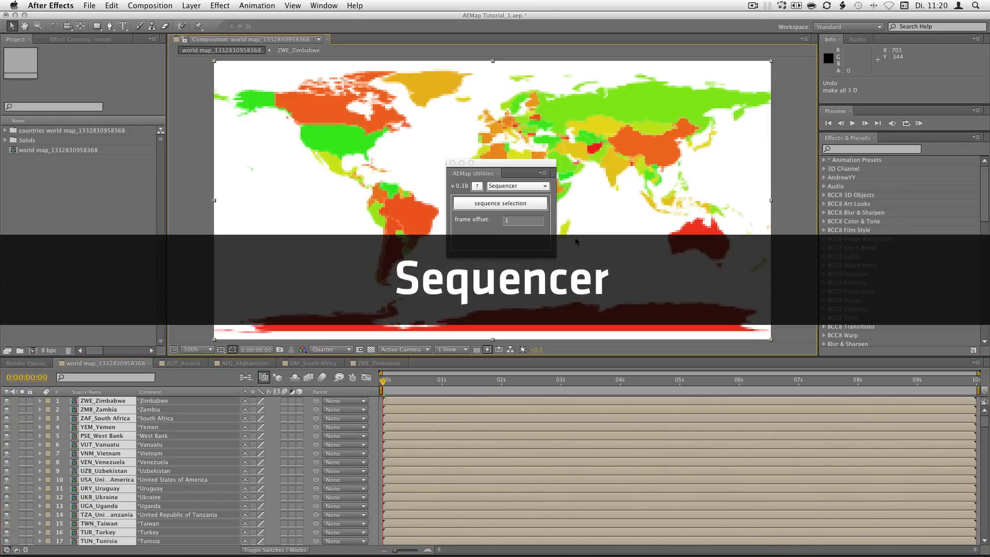
Step: Sequence all country layers with the Sequencer utility using a frame offset of 10
left_click(519, 223)
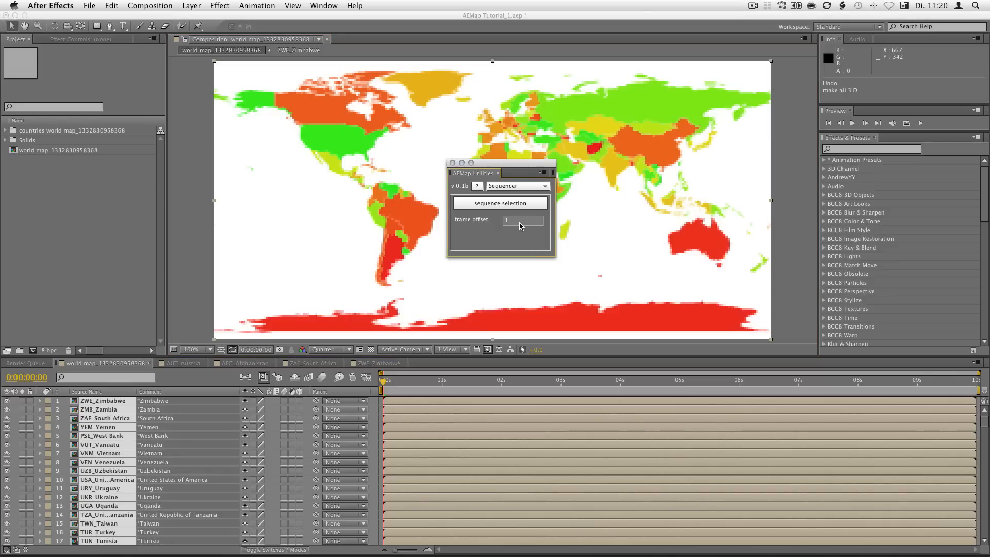
left_click(522, 222)
type("0")
left_click(206, 428)
left_click(270, 427)
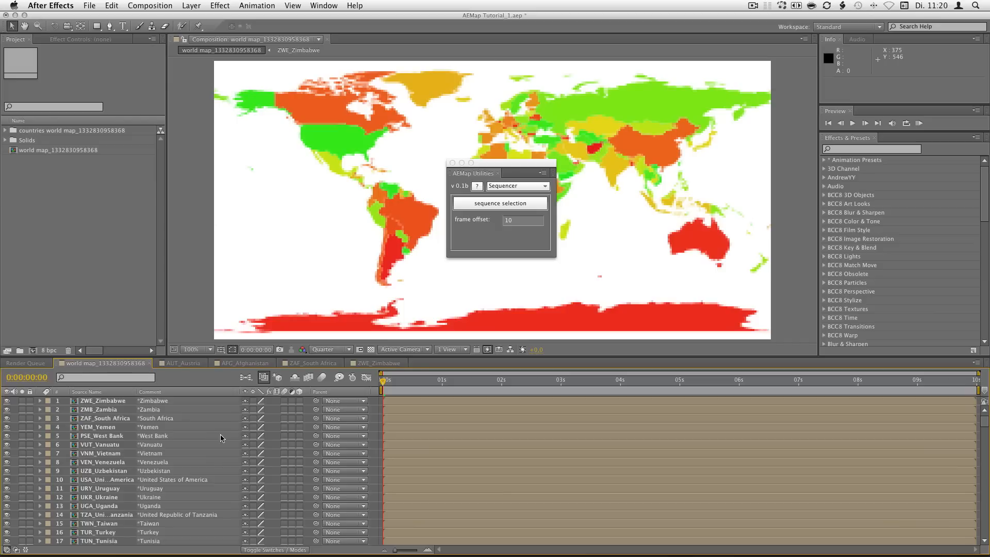
key("super+a")
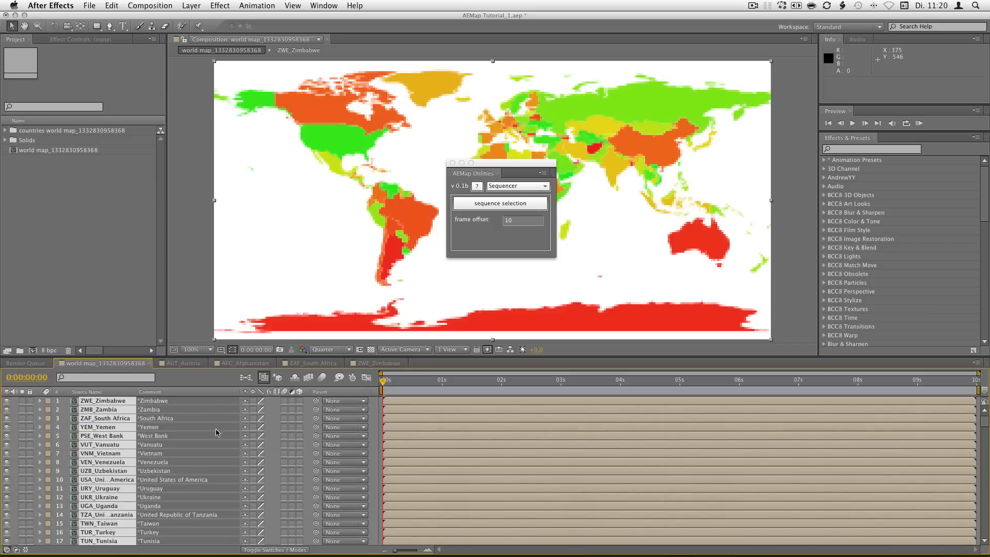
left_click(499, 204)
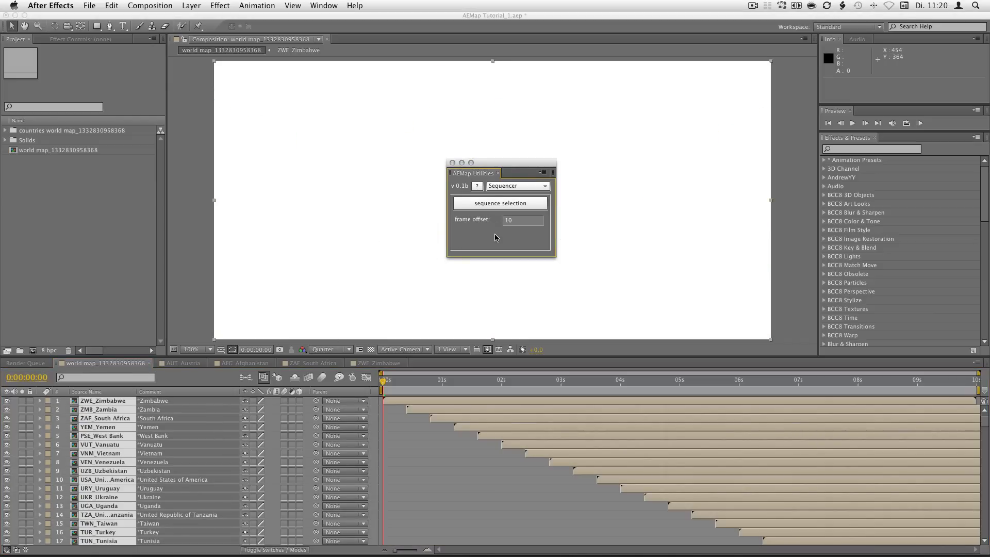
left_click_drag(398, 380, 338, 384)
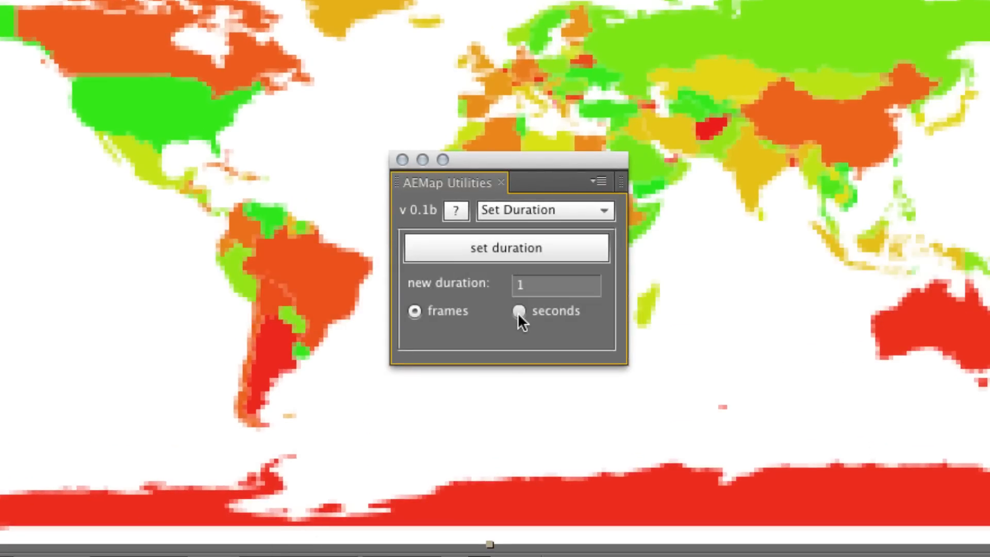
Step: Enter a new duration of 23 seconds in the Set Duration utility, switching the unit to frames and back to seconds
left_click(517, 311)
left_click(547, 285)
type("23")
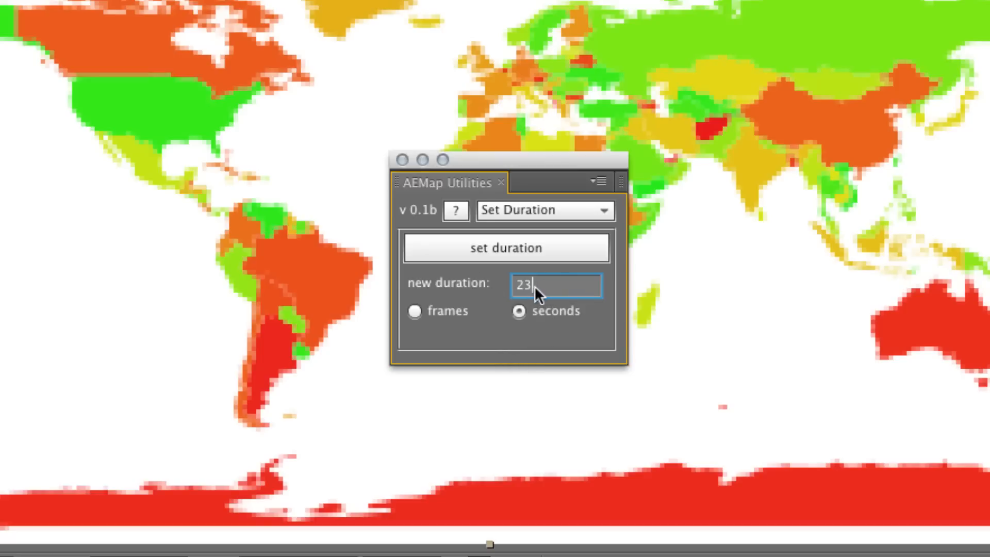
left_click(415, 311)
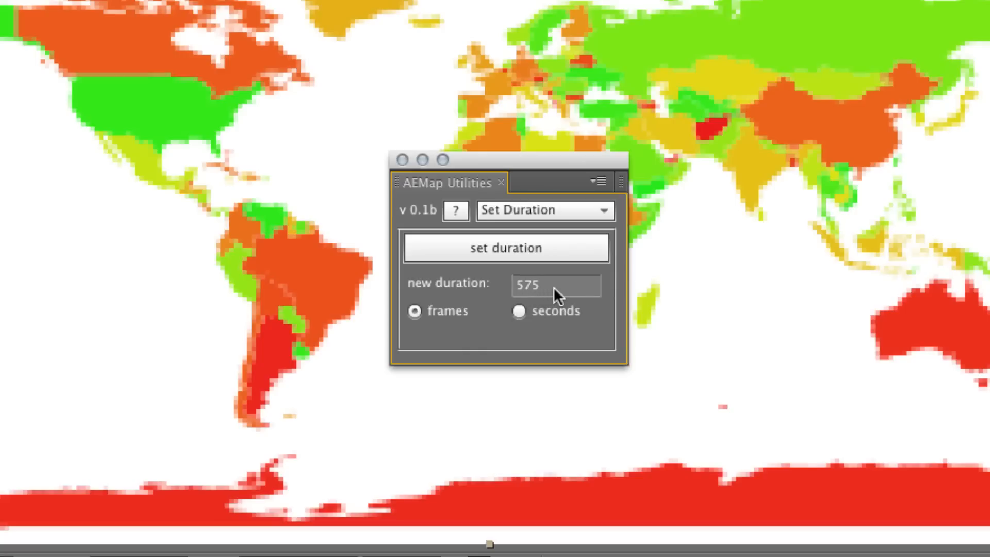
left_click(517, 311)
Step: Open the AEMap Utilities settings to examine the fps base value
left_click(578, 211)
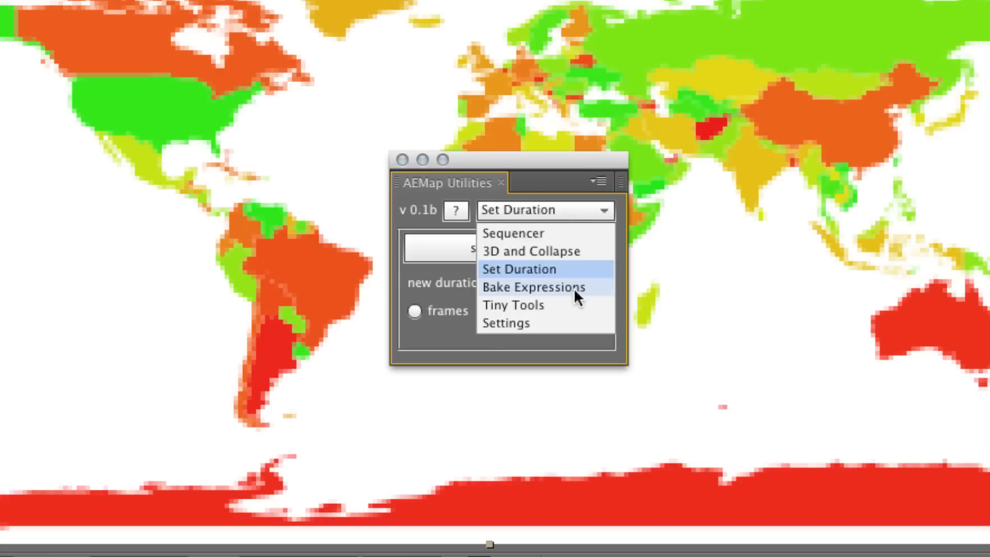
left_click(477, 326)
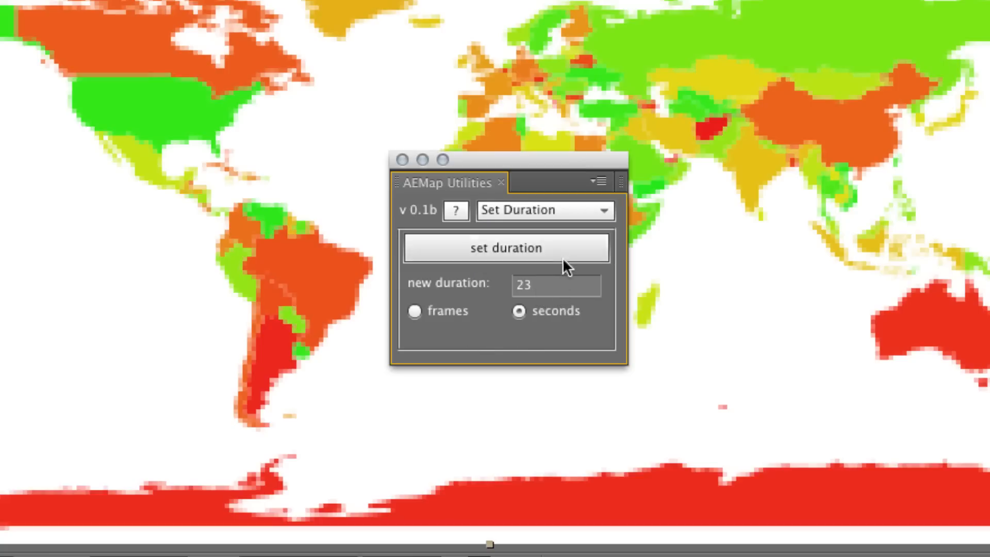
left_click(596, 209)
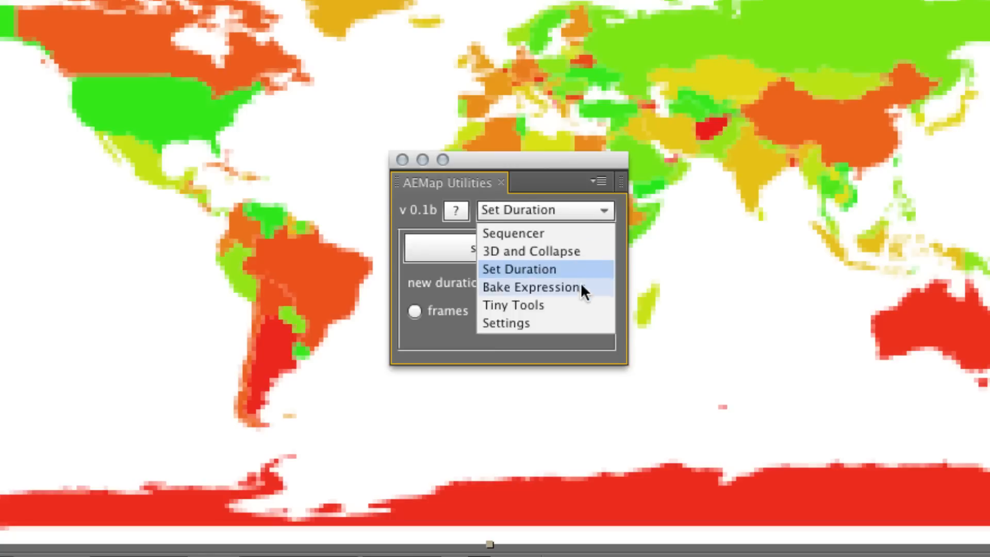
left_click(562, 324)
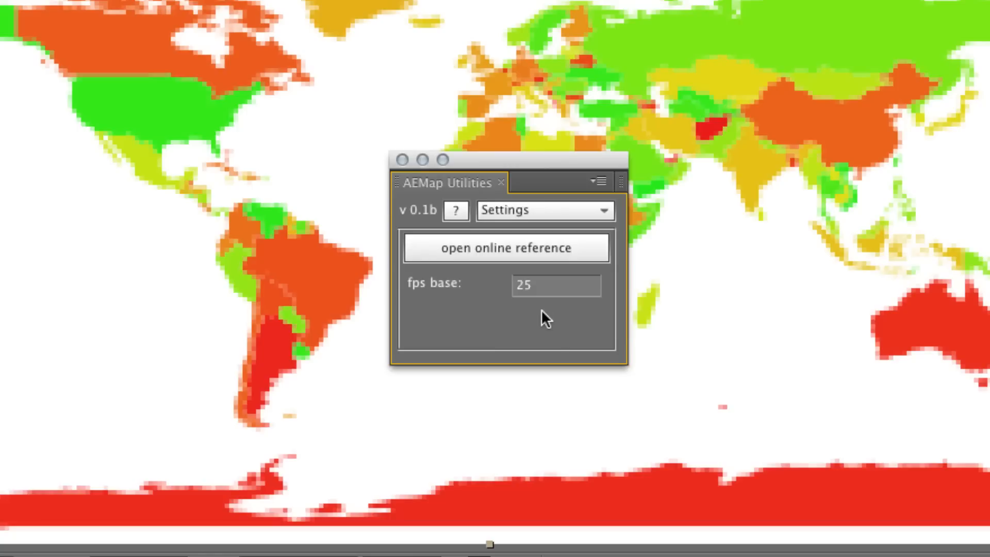
left_click(538, 283)
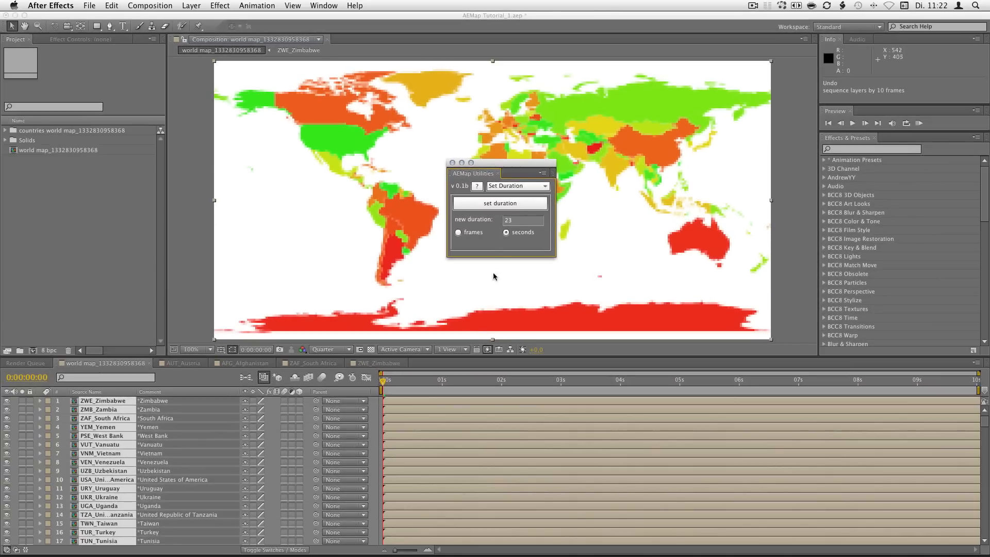
Step: Set the world map composition's duration to 23 seconds in its composition settings and check the extended timeline
left_click(508, 381)
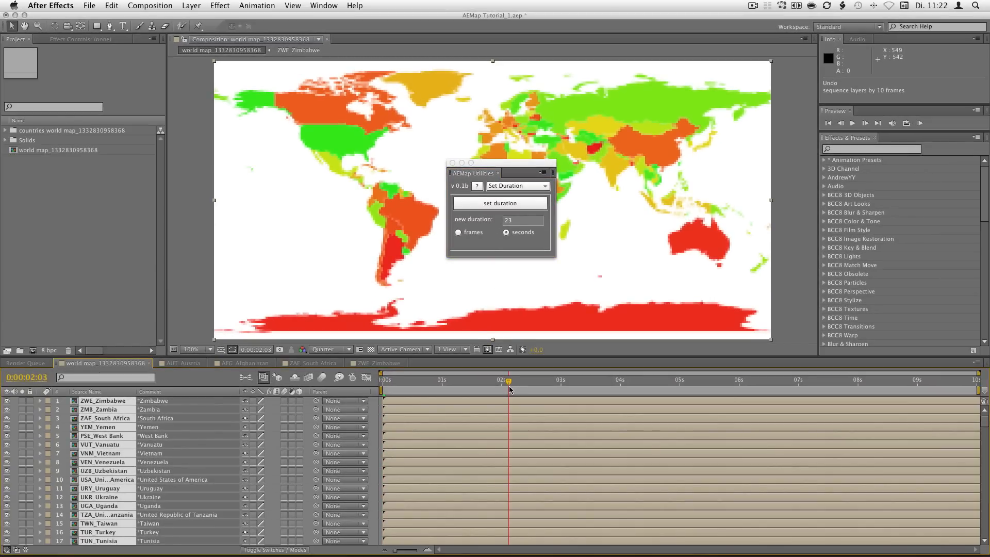
key("super+k")
double_click(260, 404)
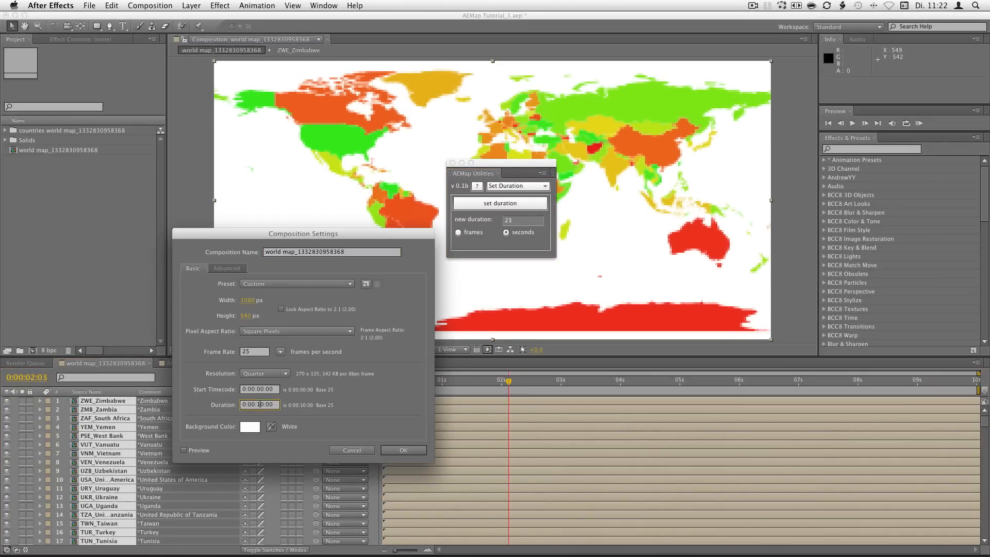
key("BackSpace")
key("Return")
left_click(616, 382)
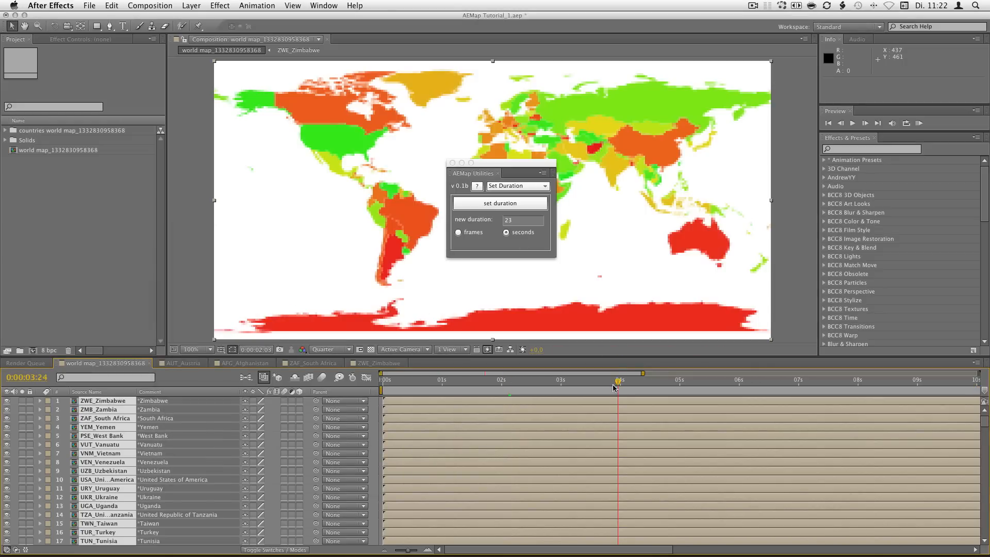
left_click_drag(643, 372, 918, 384)
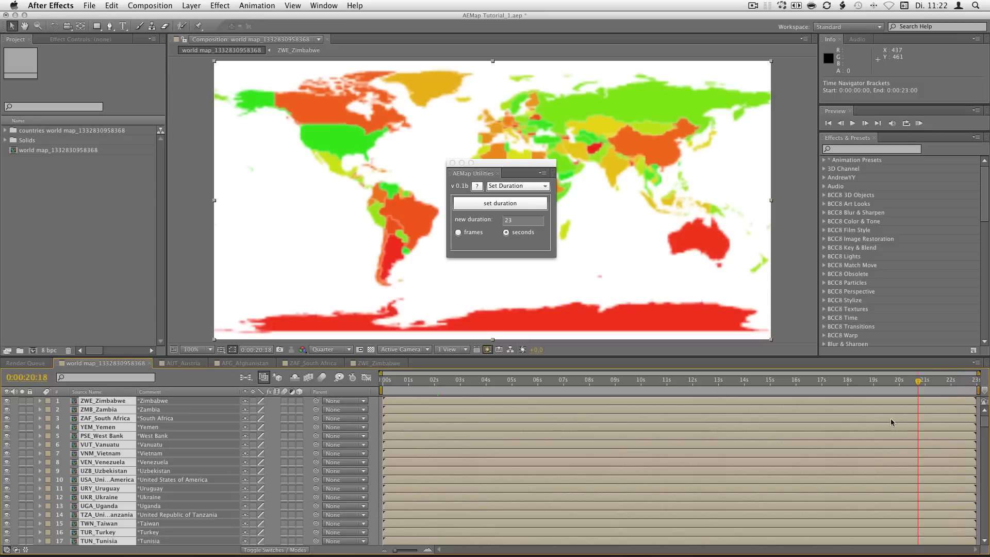
Step: Open the ZAF_South Africa precomposition to examine its layer's length over the full timeline, and return to the world map composition
key("super+a")
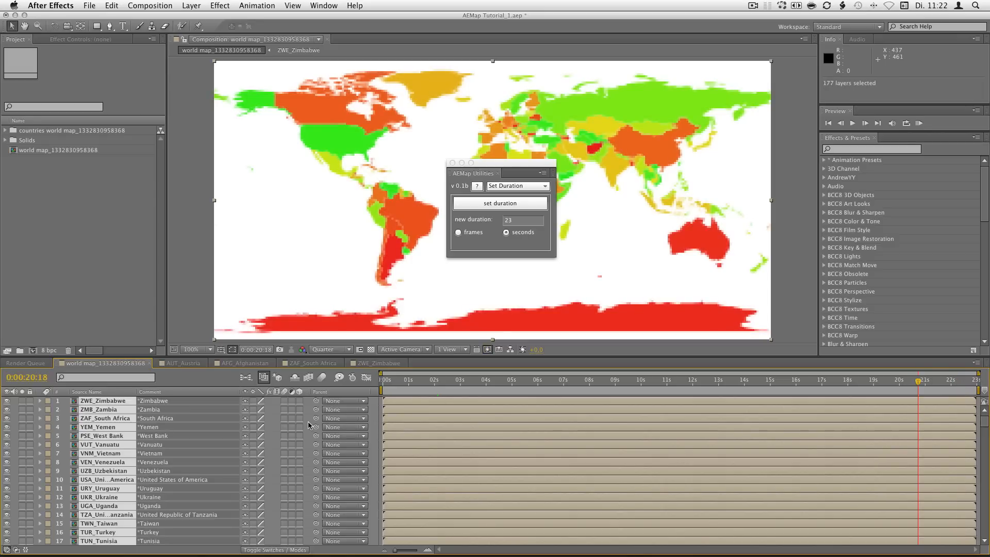
double_click(433, 418)
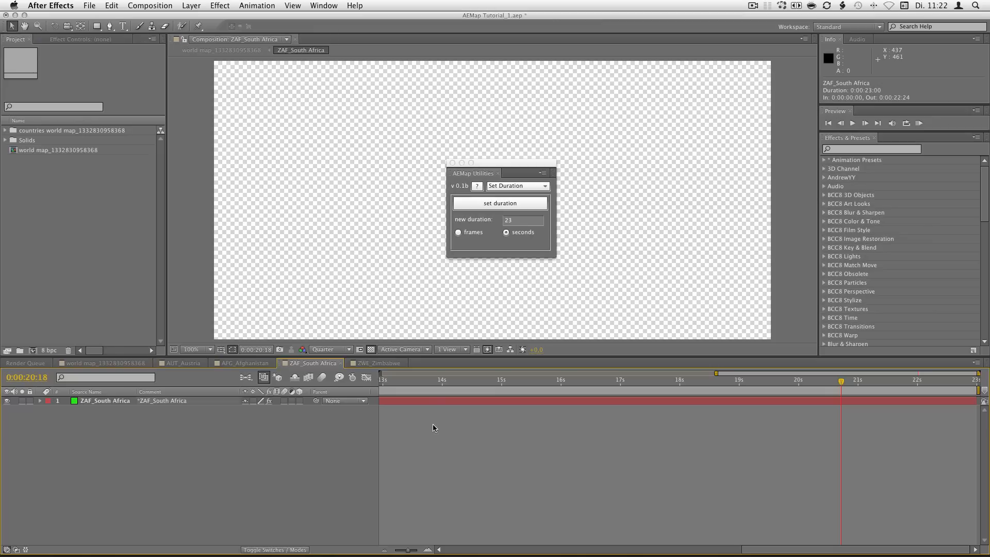
mouse_move(870, 384)
left_mouse_down()
mouse_move(971, 389)
mouse_move(861, 384)
left_mouse_up()
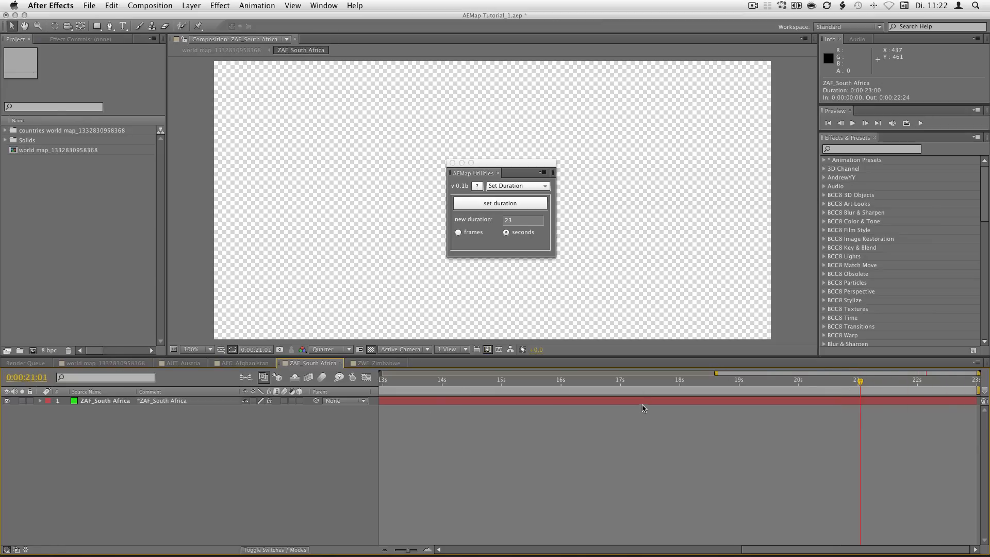
key("minus")
key("minus")
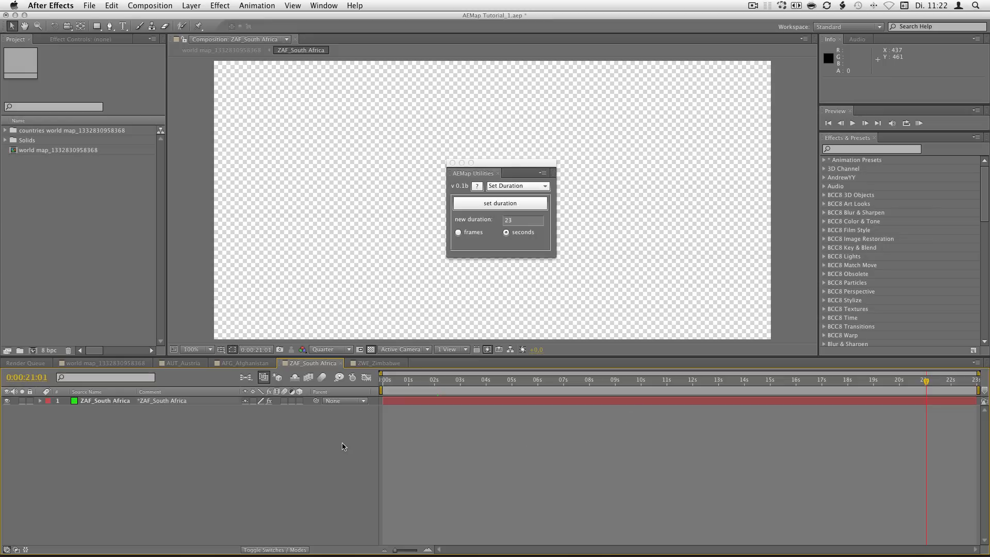
key("Tab")
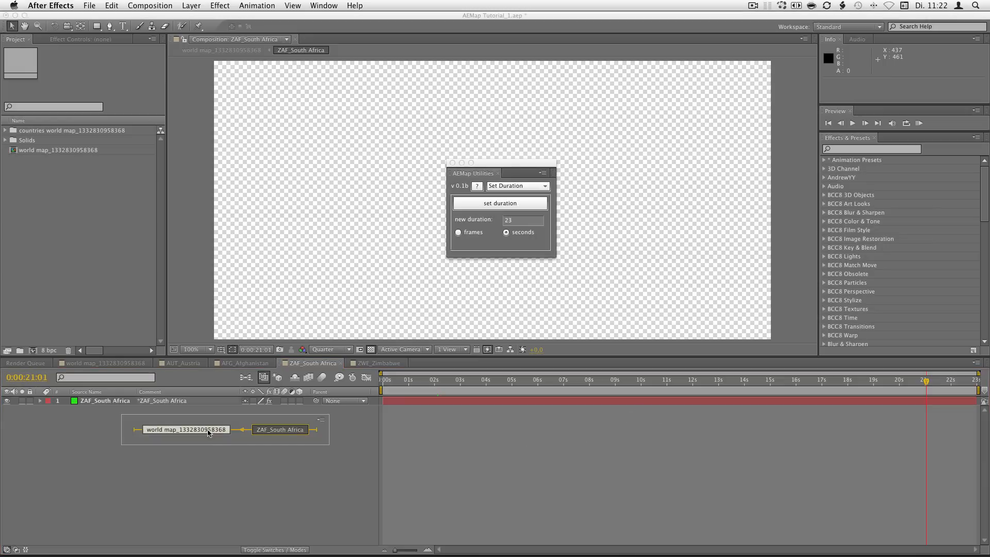
left_click(197, 429)
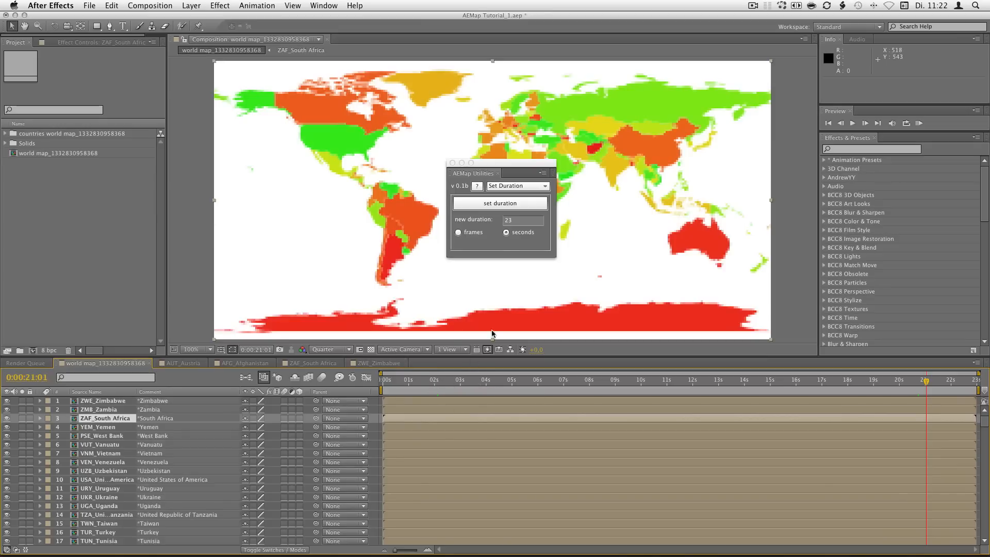
Step: Switch AEMap Utilities to Bake Expressions and examine the Keyframe Assistant commands
left_click(543, 186)
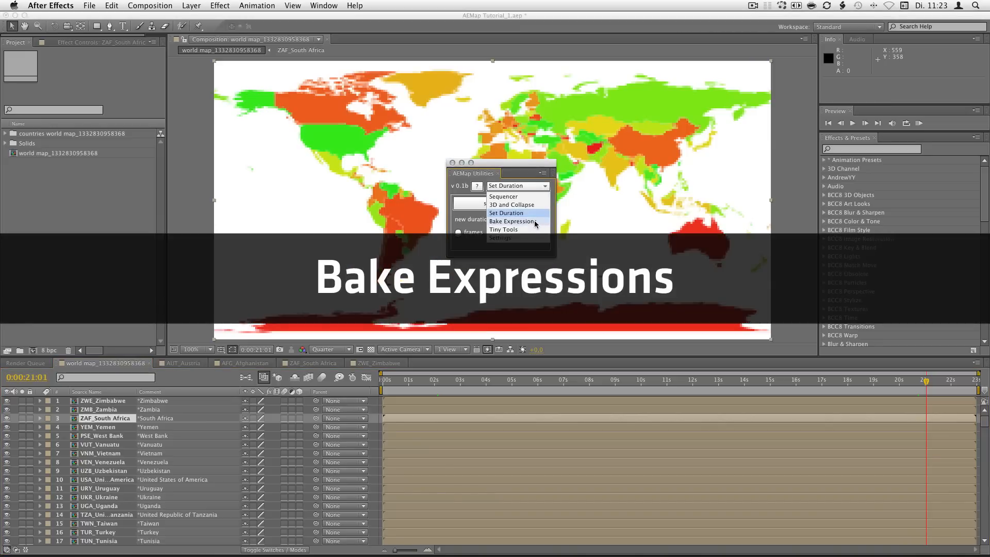
left_click(535, 222)
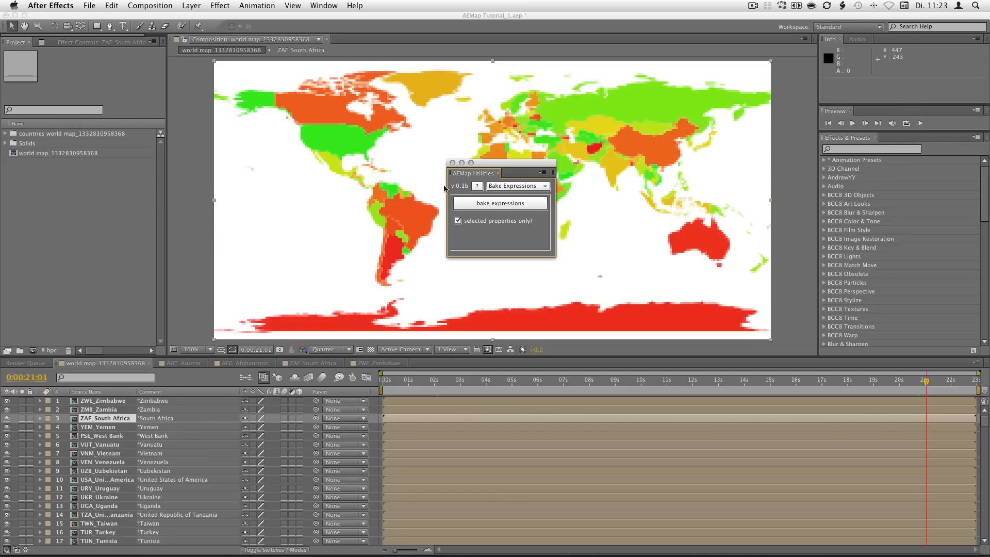
left_click(265, 6)
mouse_move(288, 105)
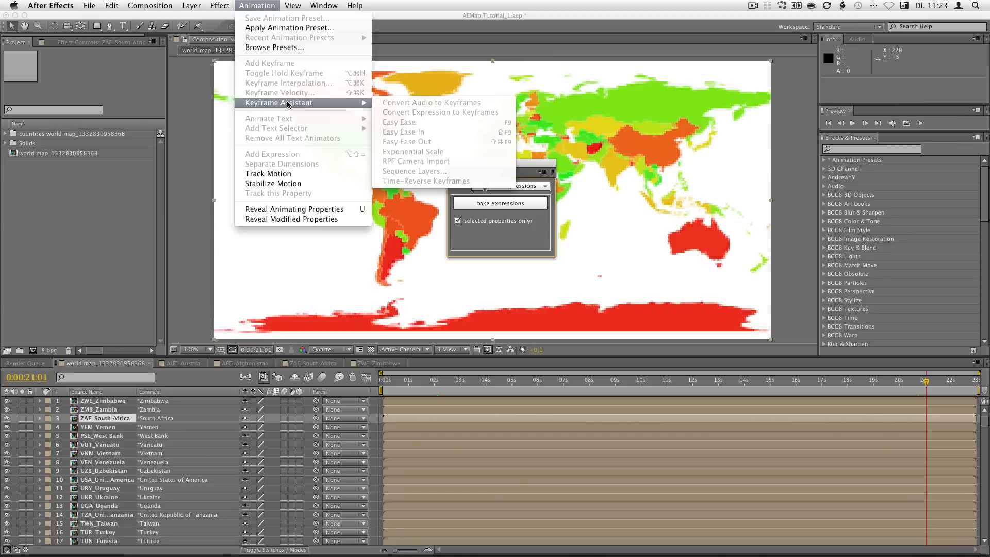
left_click(114, 417)
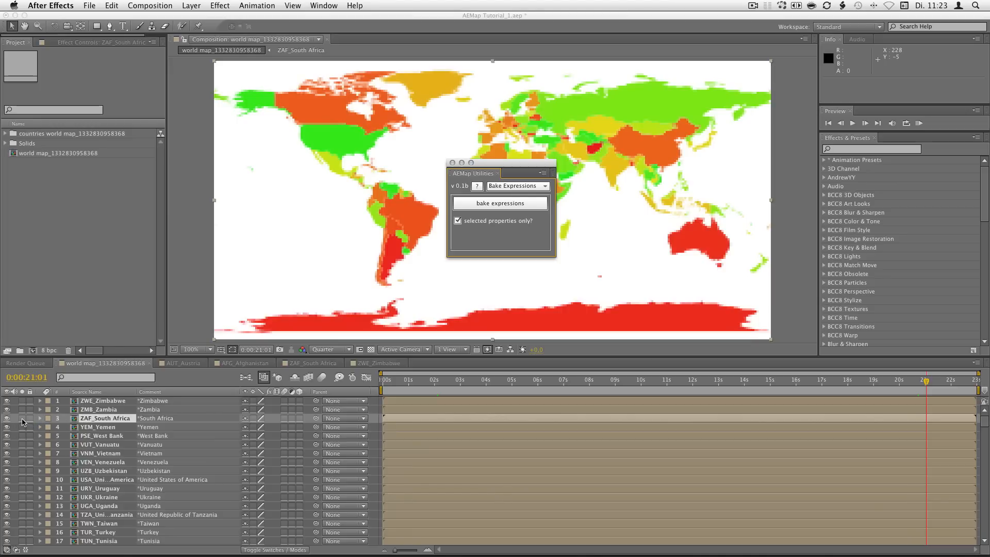
Step: Solo the ZAF_South Africa layer and reveal and select all its Transform properties, moving the AEMap Utilities window clear of the country
left_click(21, 418)
left_click_drag(496, 162, 627, 168)
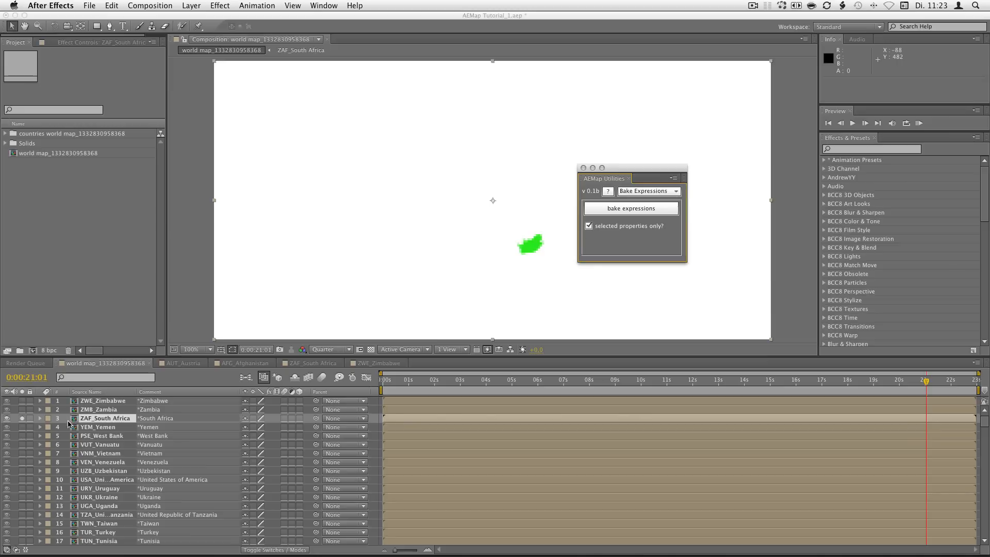
left_click(40, 418)
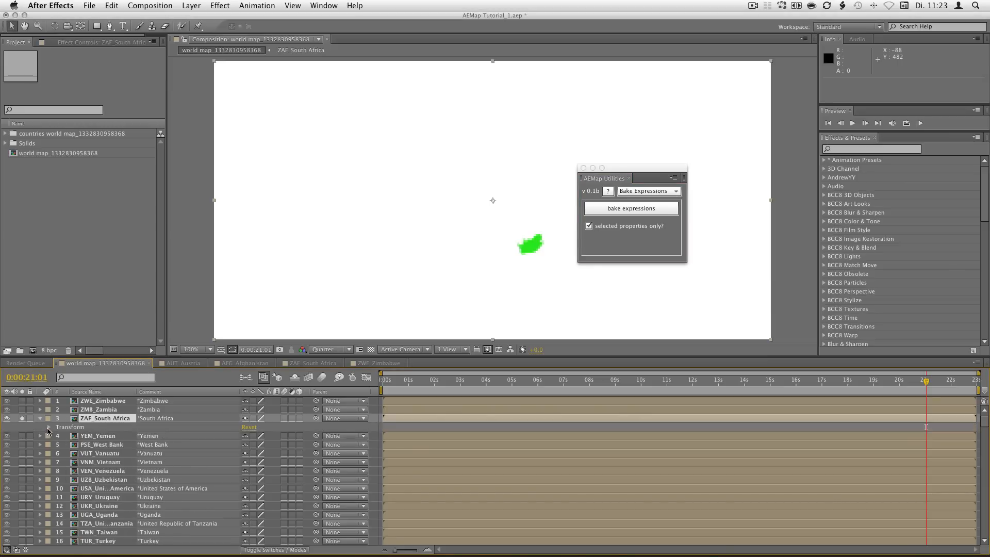
left_click(49, 427)
left_click_drag(67, 436, 69, 476)
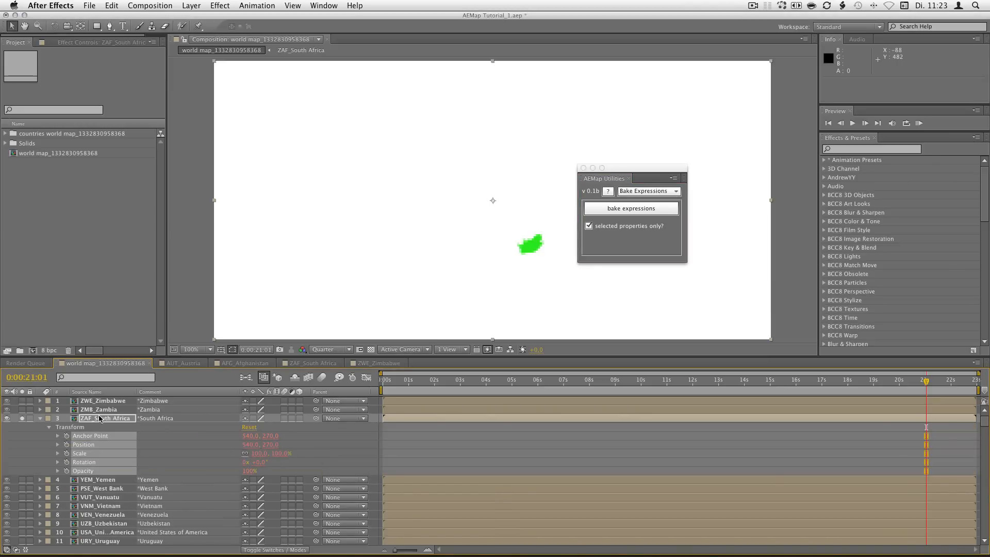
Step: Select only South Africa's Anchor Point property and examine the Convert Expression to Keyframes command
left_click(97, 436)
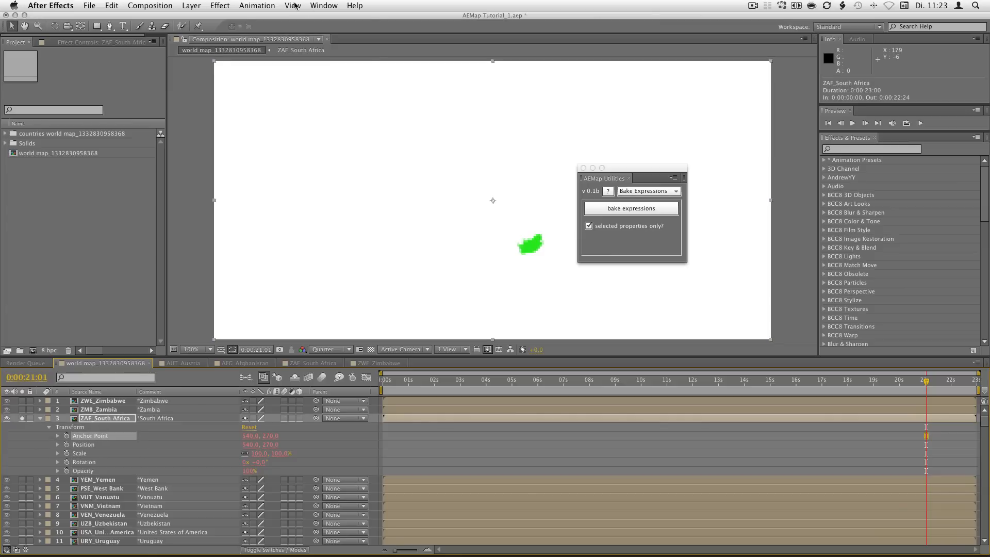
left_click(256, 6)
mouse_move(332, 103)
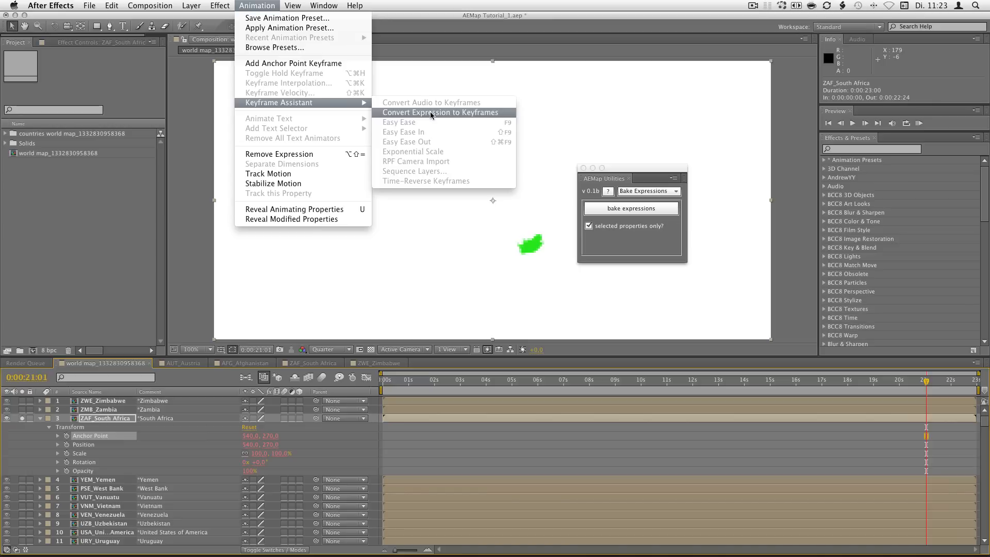
left_click(323, 435)
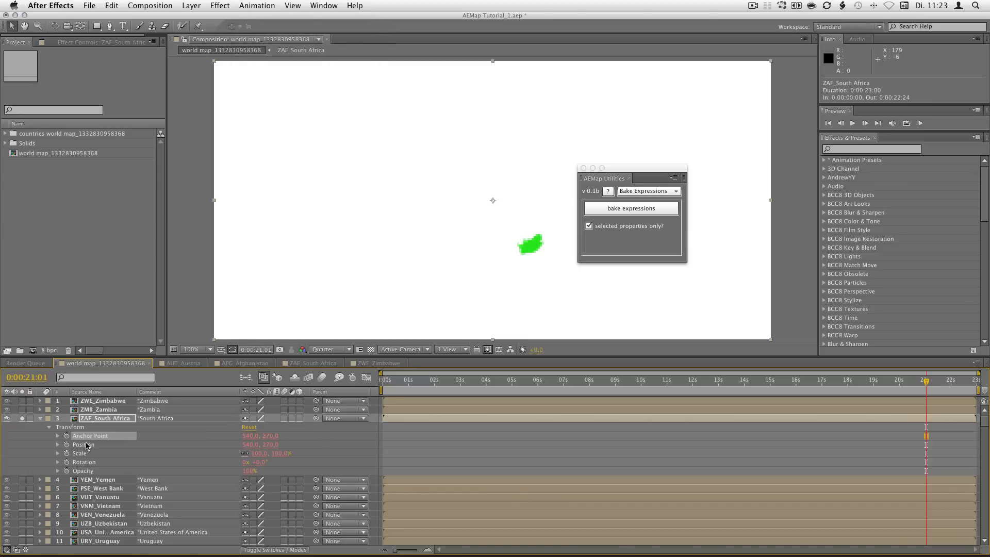
Step: Bake only South Africa's Anchor Point, Position and Scale expressions with selected properties only, and undo the bake
left_click(86, 445, "shift")
left_click(88, 454, "shift")
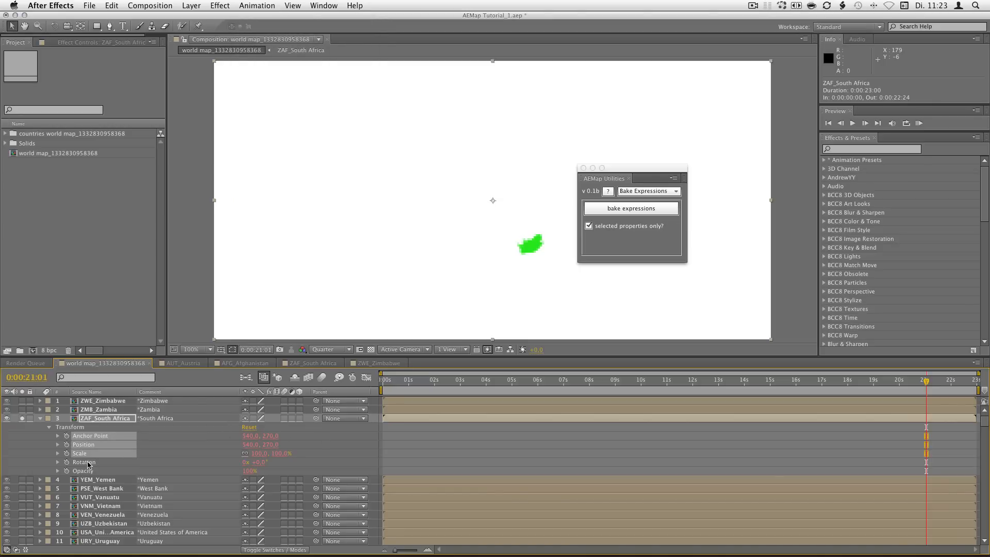
left_click(610, 213)
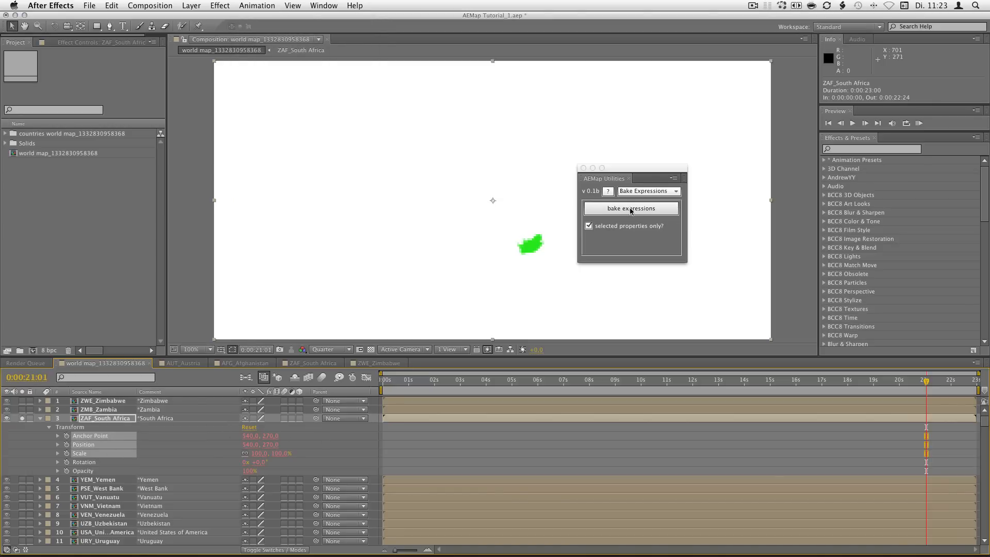
left_click(630, 211)
left_click(632, 208)
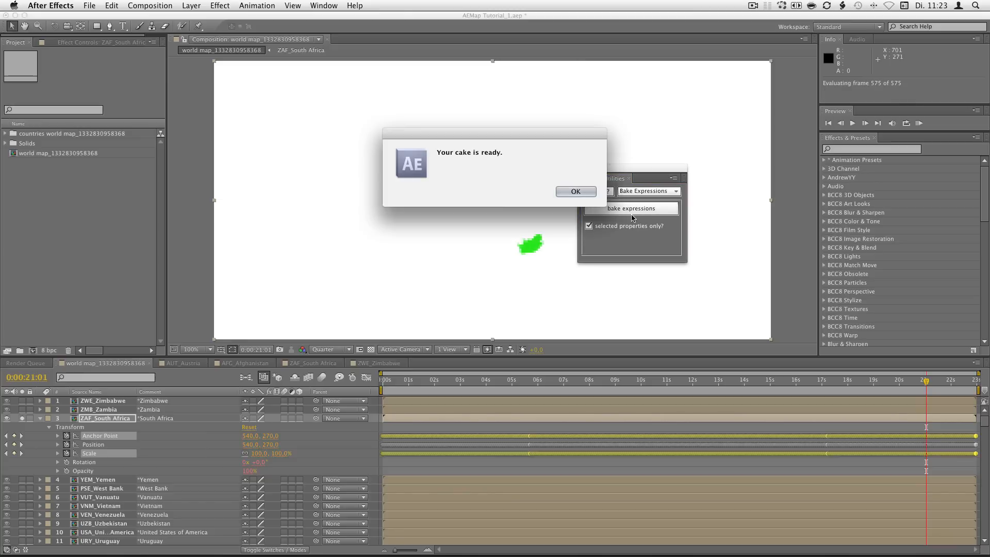
left_click(575, 192)
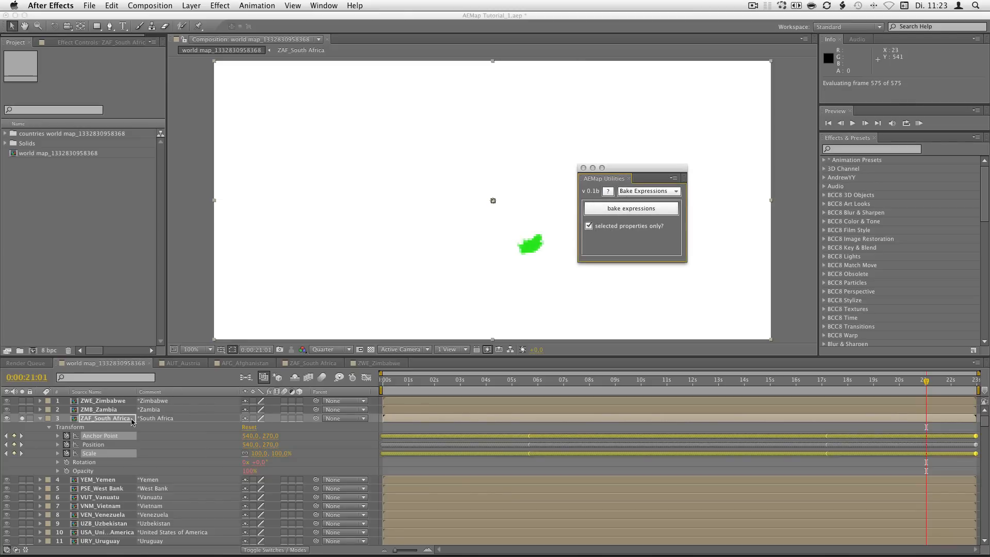
key("super+z")
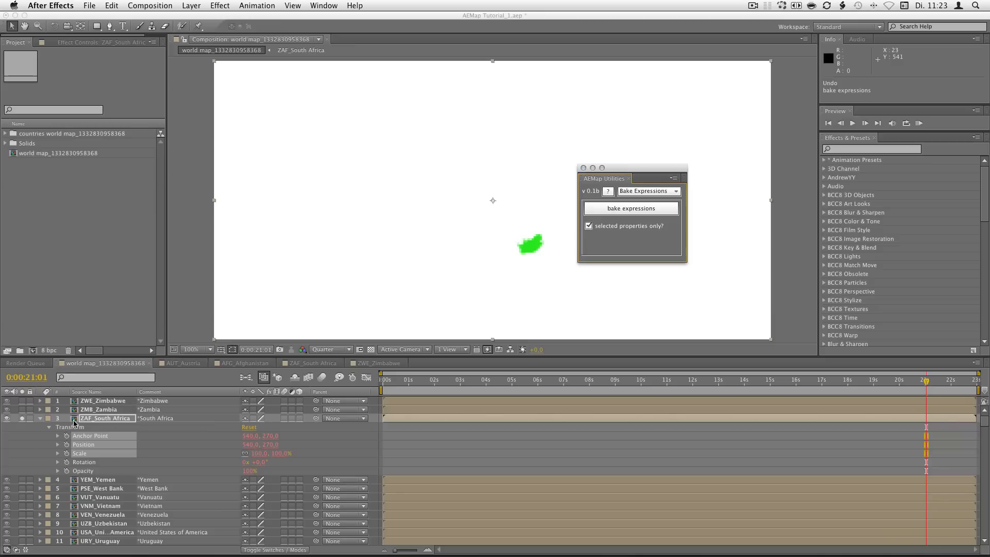
Step: Turn off the selected properties only option, bake all of South Africa's expressions, and undo the bake
left_click(589, 227)
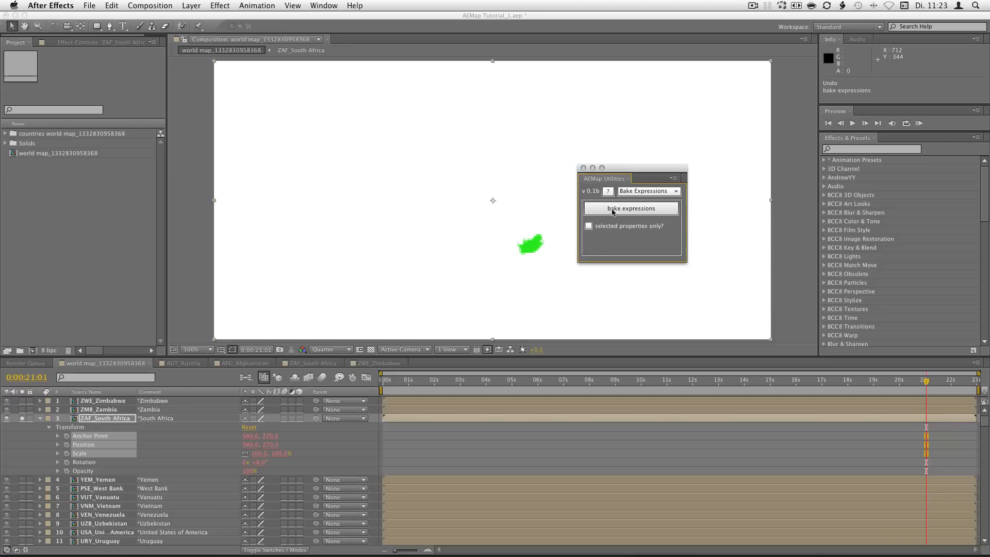
left_click(643, 214)
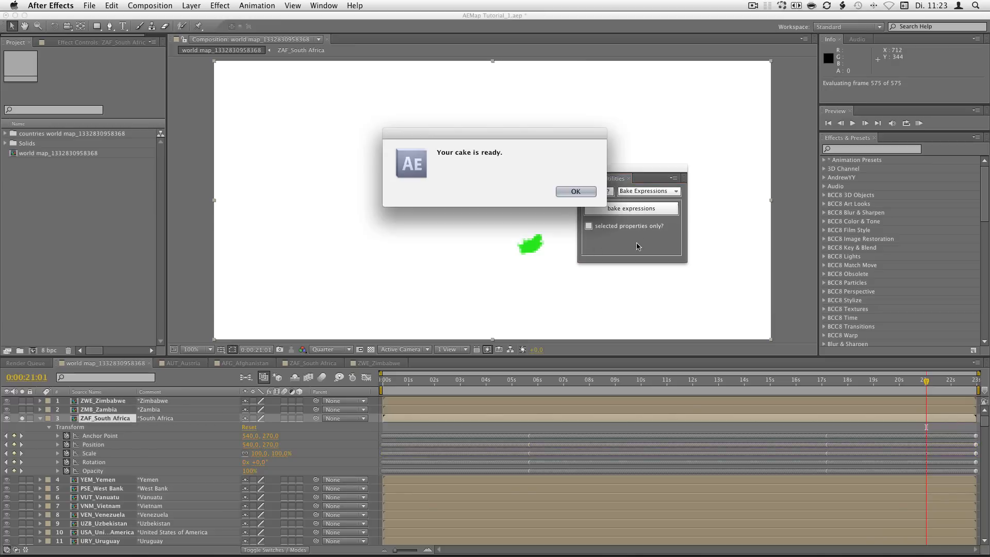
left_click(573, 191)
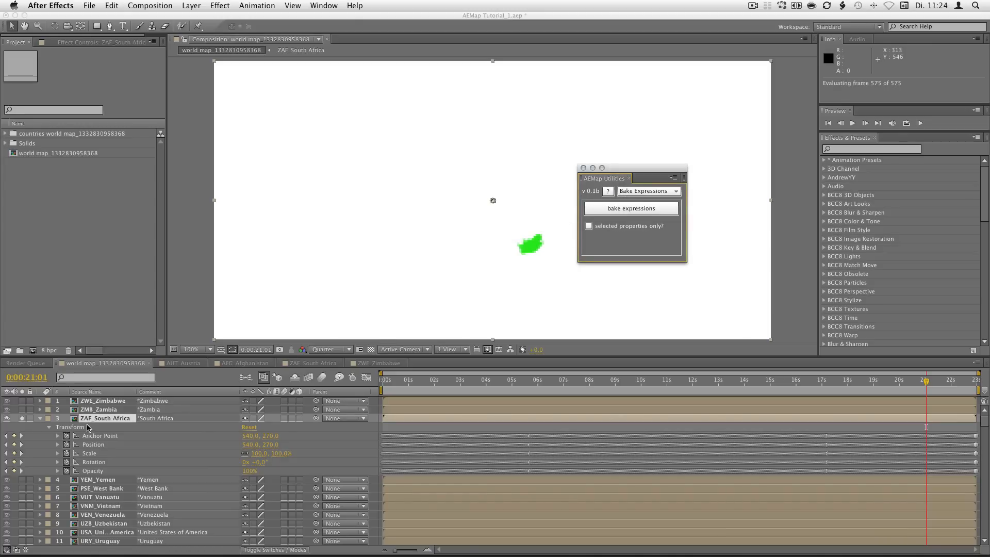
key("super+z")
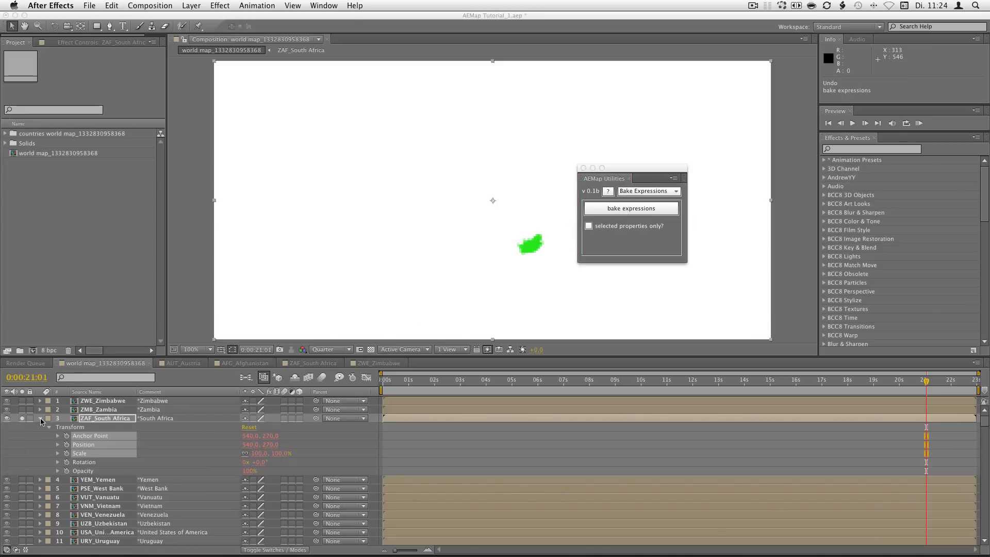
Step: Add expressions to all five Transform properties of the PSE_West Bank layer, and solo it alongside South Africa in an enlarged timeline
left_click(40, 418)
left_click(102, 427)
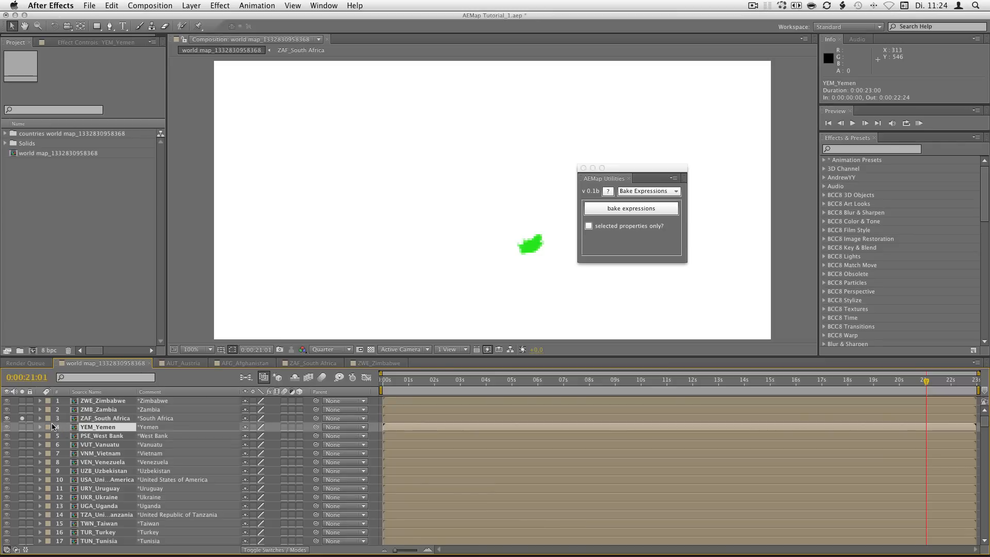
left_click(40, 418)
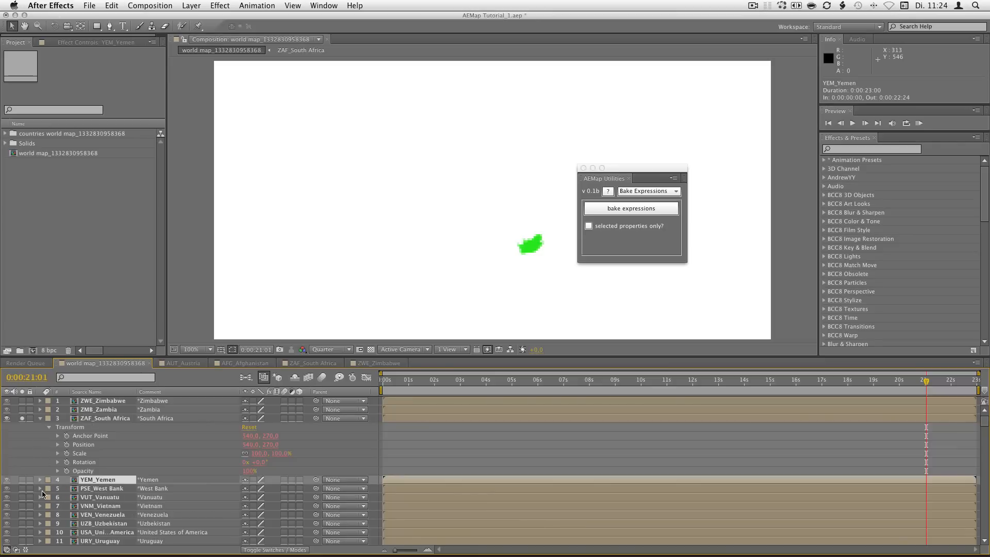
left_click(40, 488)
left_click(49, 496)
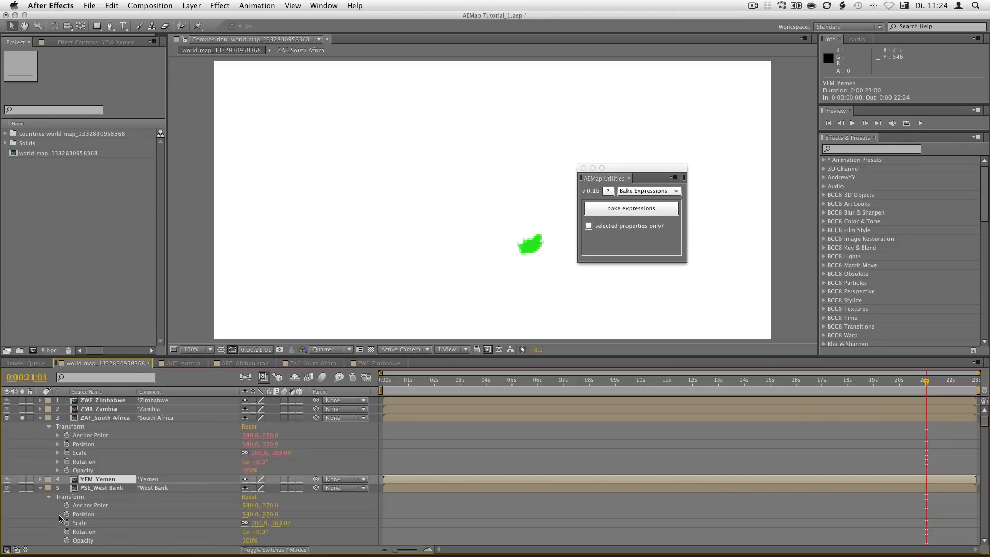
left_click_drag(66, 506, 67, 541)
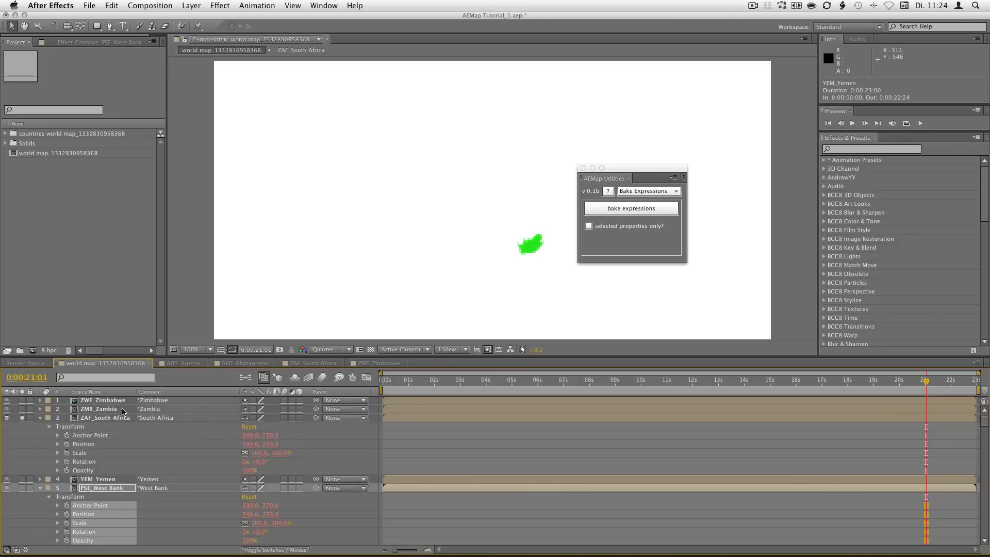
left_click_drag(103, 357, 103, 262)
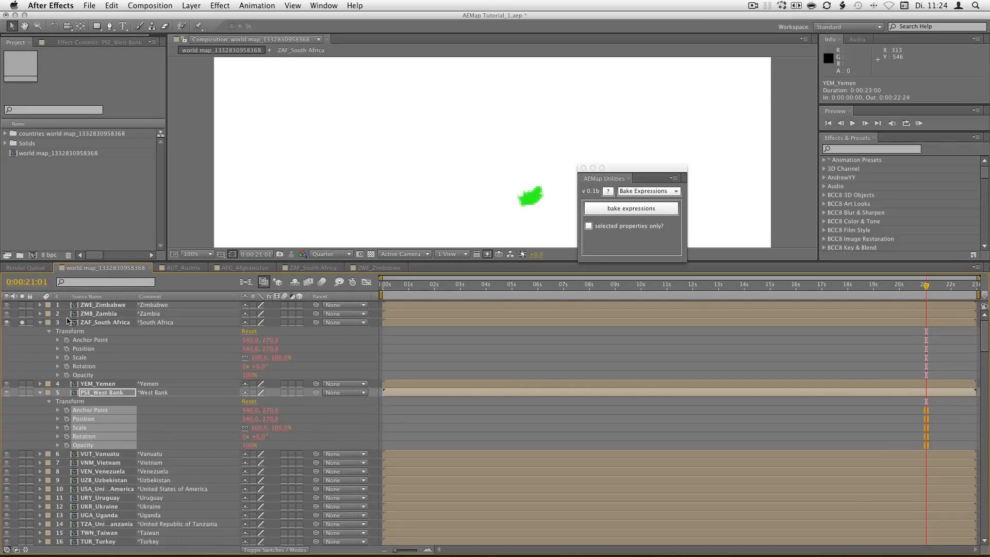
left_click(23, 392)
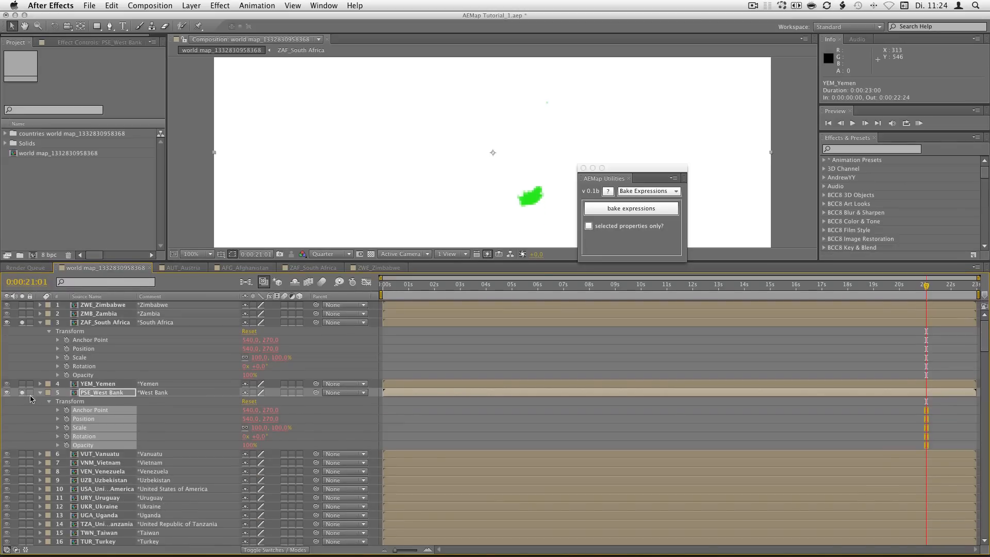
Step: Select the ZAF_South Africa and PSE_West Bank layers together and bake all their expressions
left_click(94, 394)
left_click(94, 323)
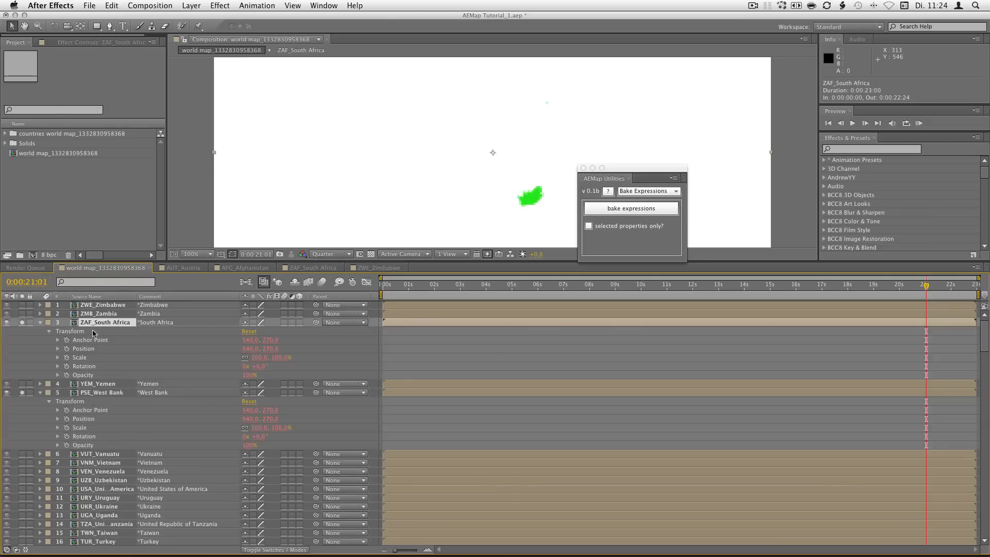
left_click(118, 394, "super")
left_click(629, 208)
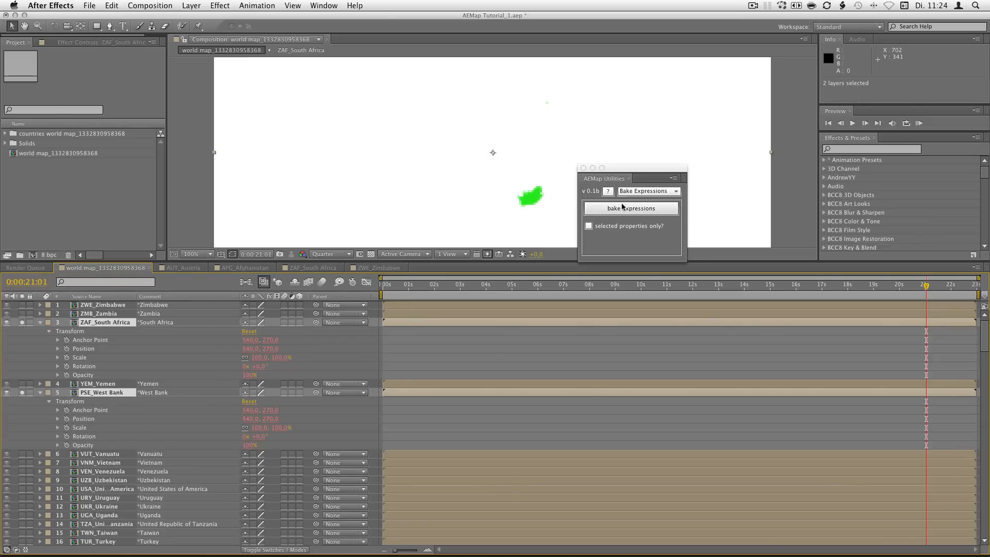
left_click(629, 208)
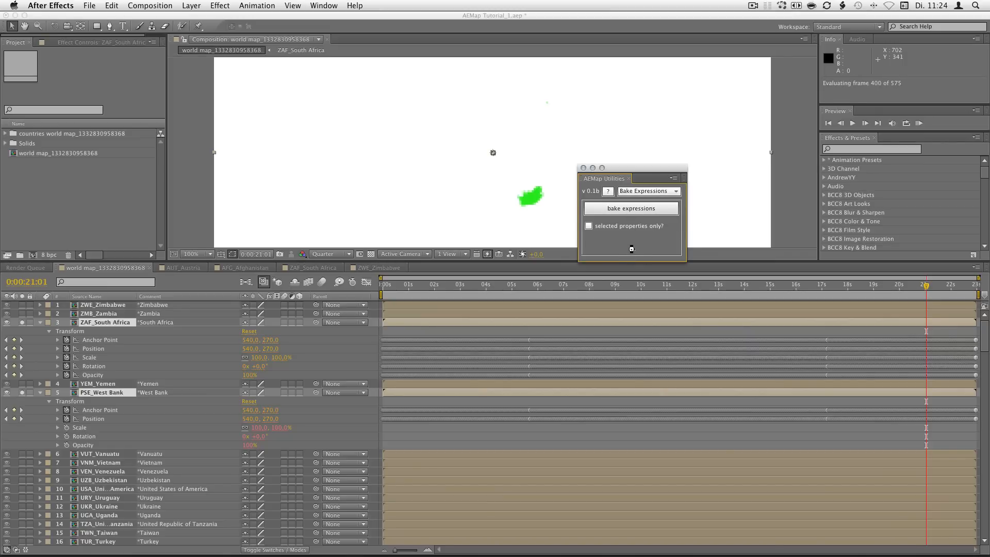
left_click(575, 191)
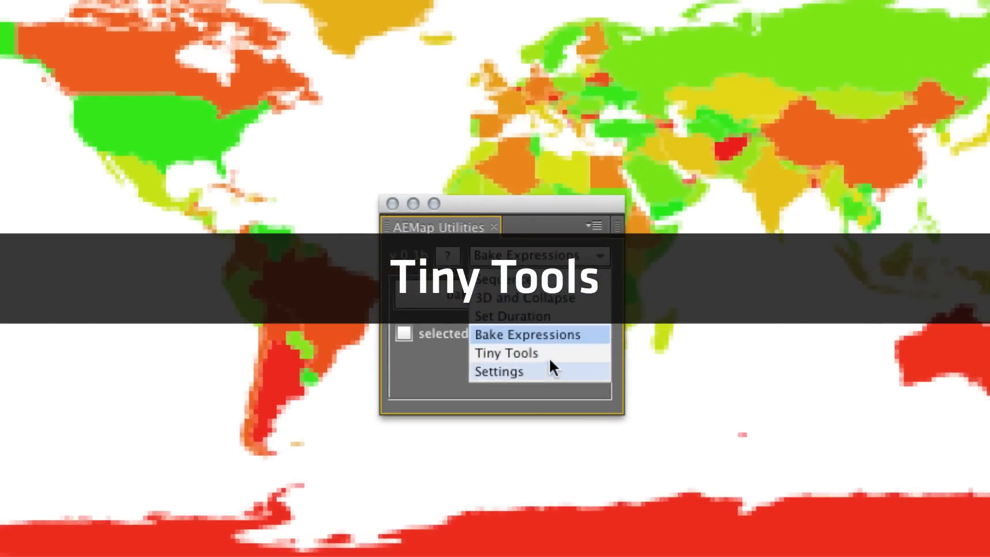
Step: Switch AEMap Utilities to Tiny Tools and rename the ZWE_Zimbabwe layer as Hello
left_click(649, 234)
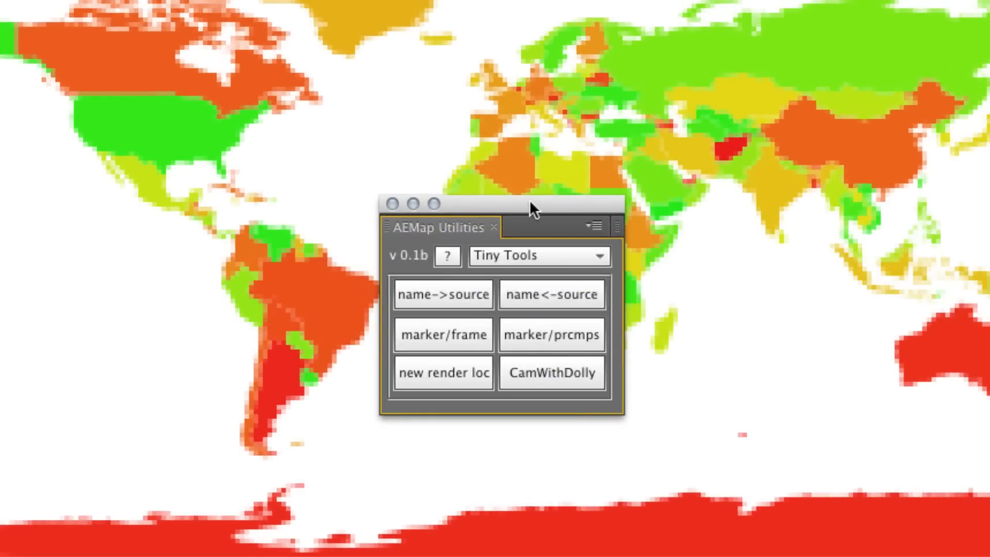
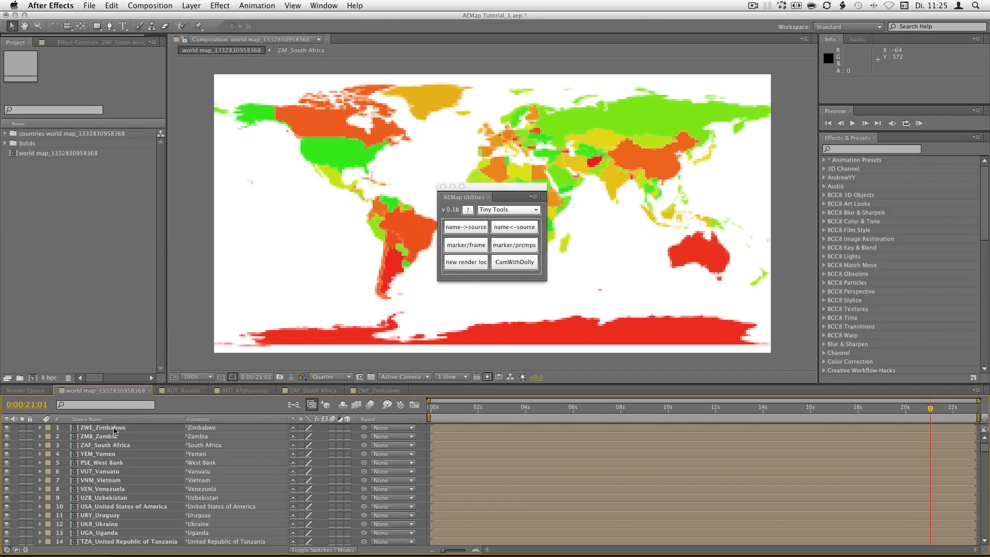
left_click(112, 428)
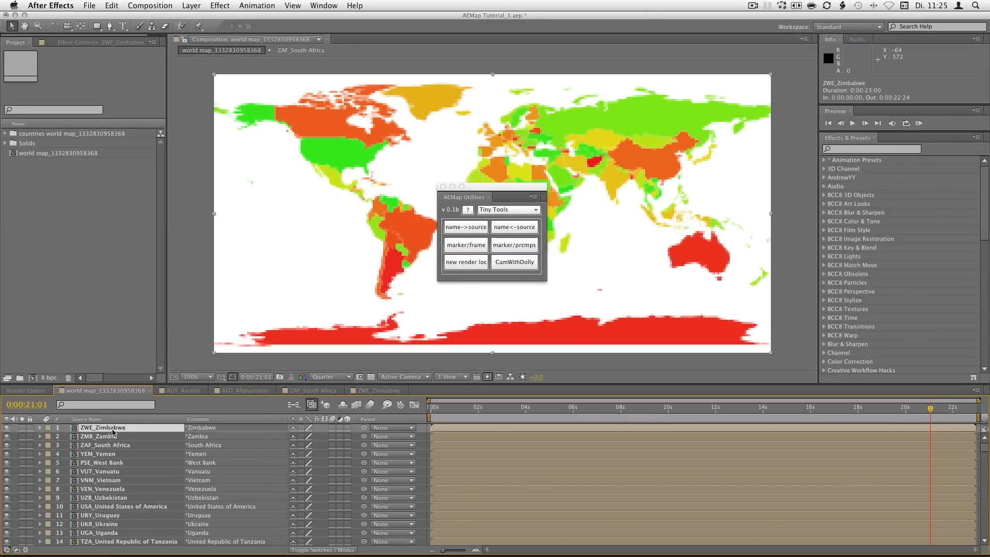
key("Return")
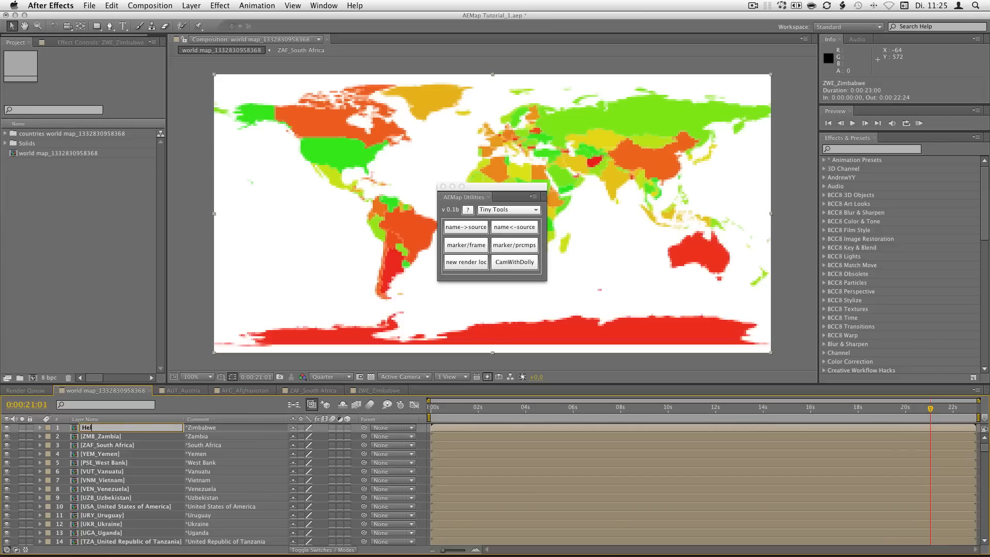
left_click(140, 419)
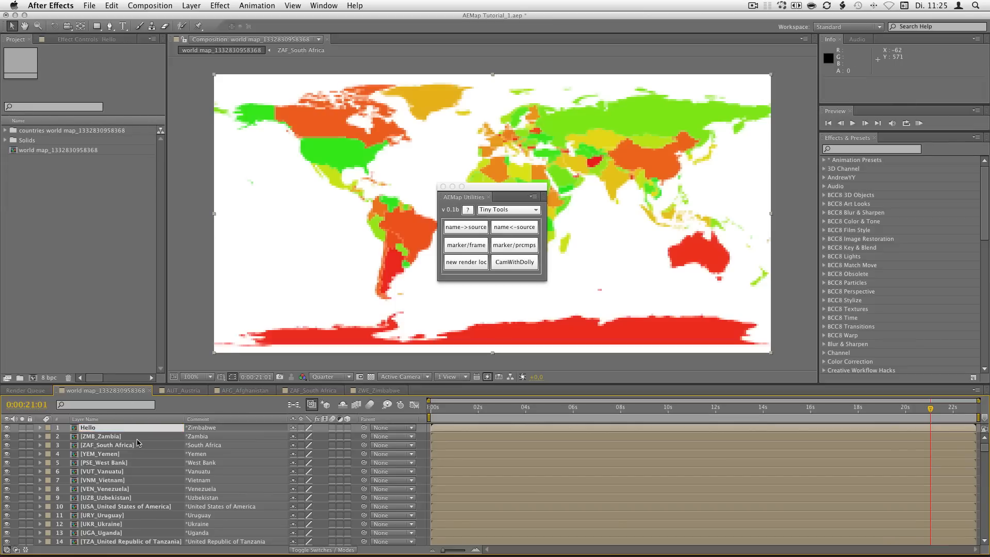
Step: Rename the ZMB_Zambia layer as Wolrd
left_click(103, 419)
left_click(104, 437)
key("Return")
type("Wolrd")
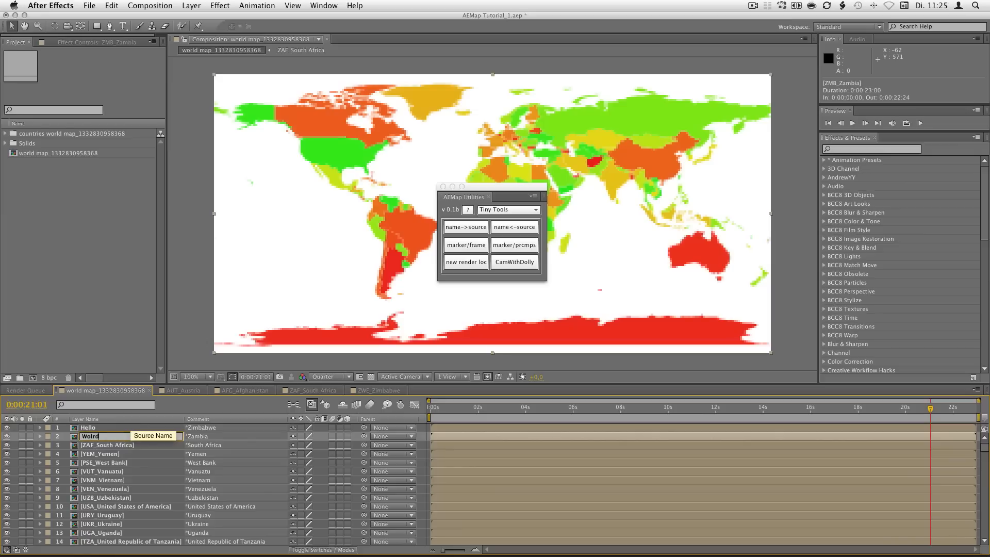
key("Return")
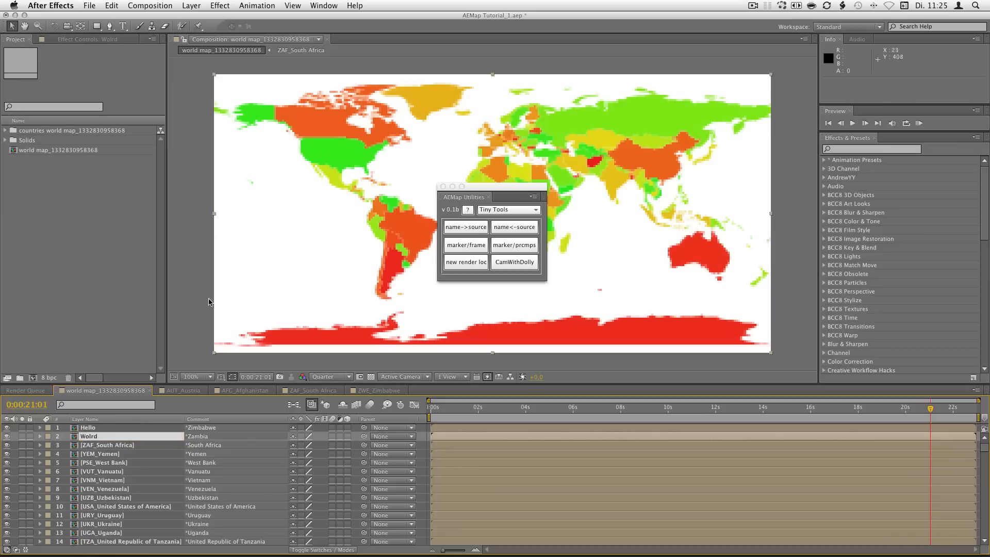
Step: Select the Hello and Wolrd layers and examine the source composition names in the countries folder
left_click(96, 429)
left_click(97, 438, "shift")
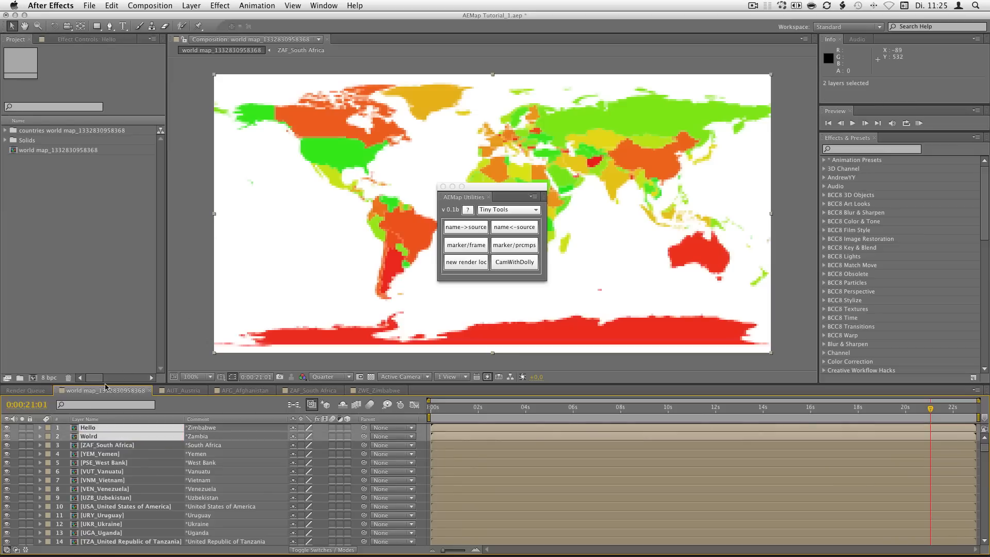
left_click(6, 130)
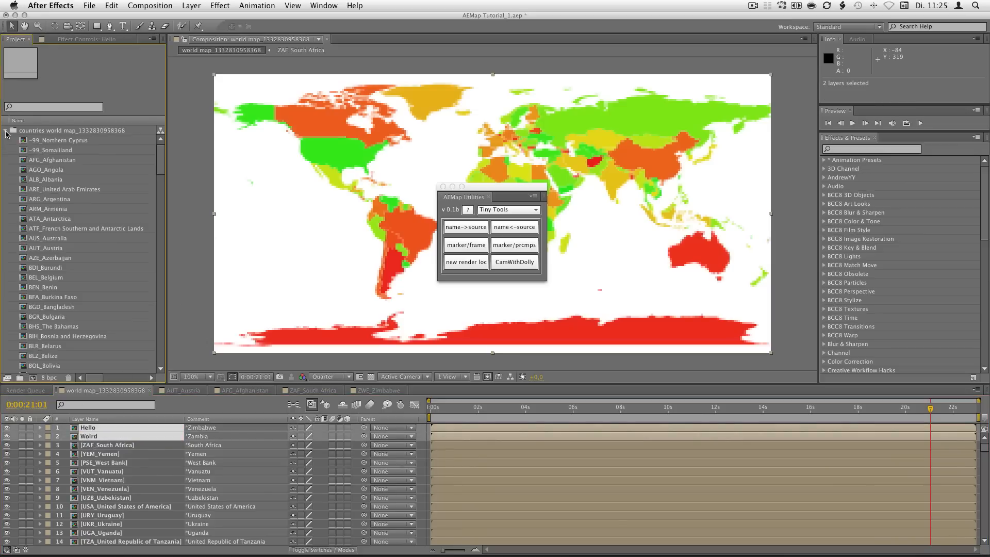
left_click(7, 130)
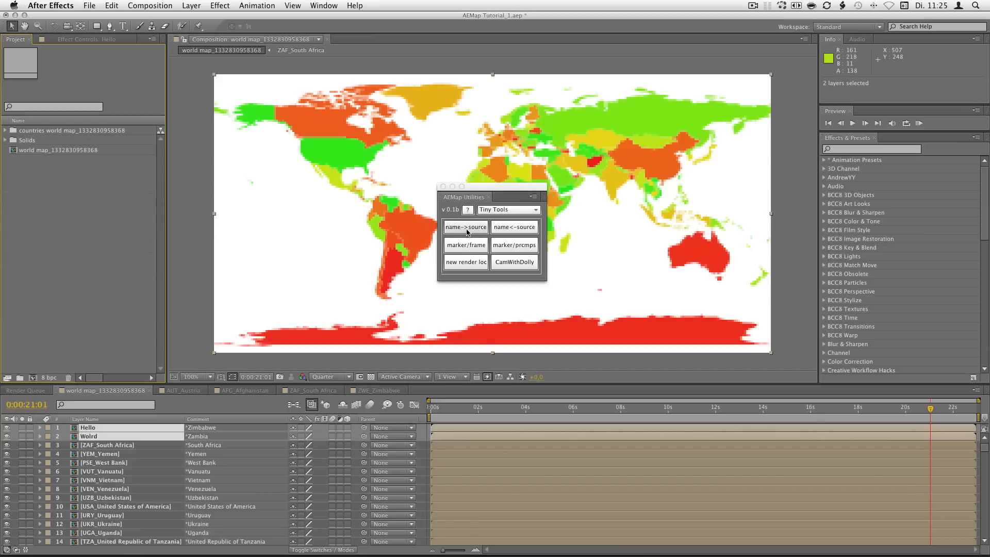
Step: Transfer the Hello and Wolrd layer names to their sources with name->source, compare source and layer names, and undo the transfer
left_click(471, 228)
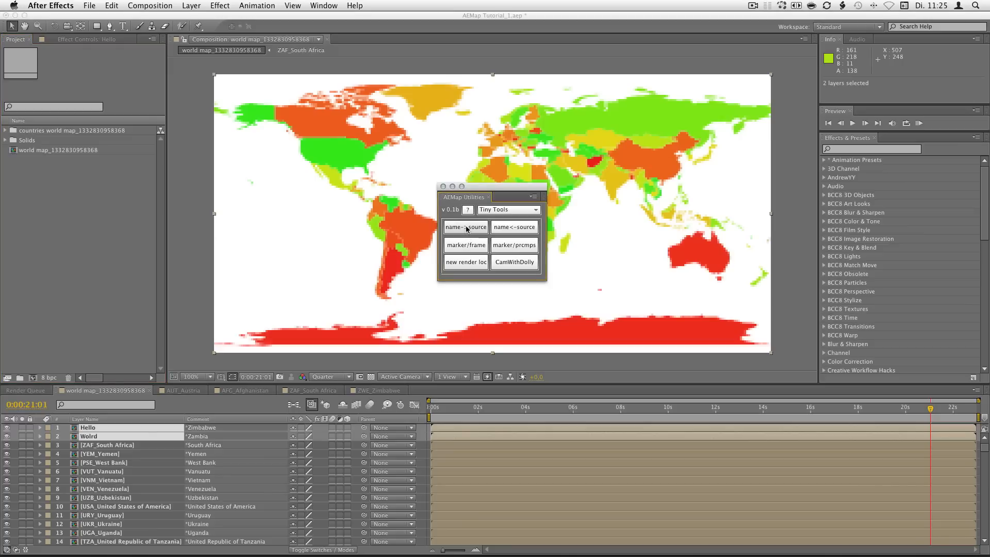
left_click(466, 229)
left_click(575, 190)
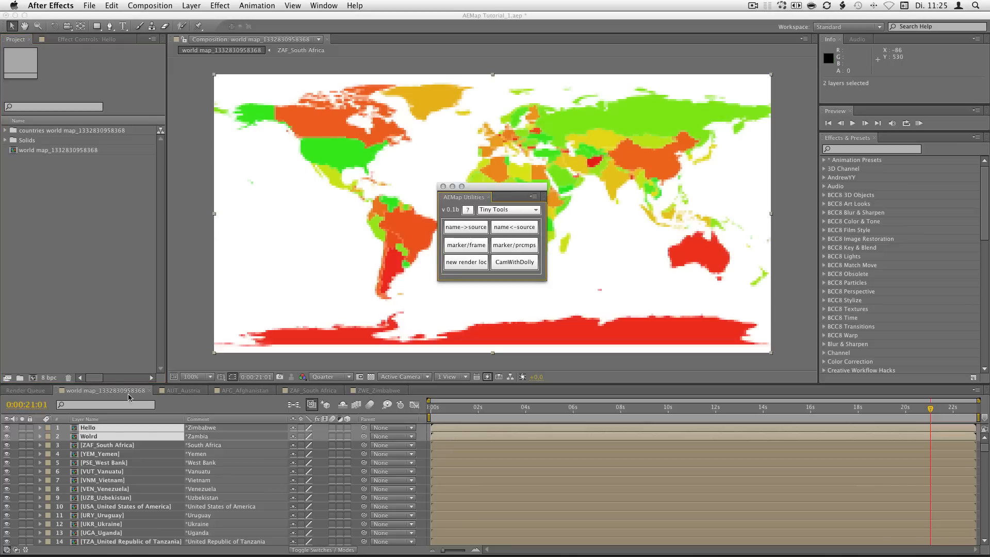
left_click(114, 431)
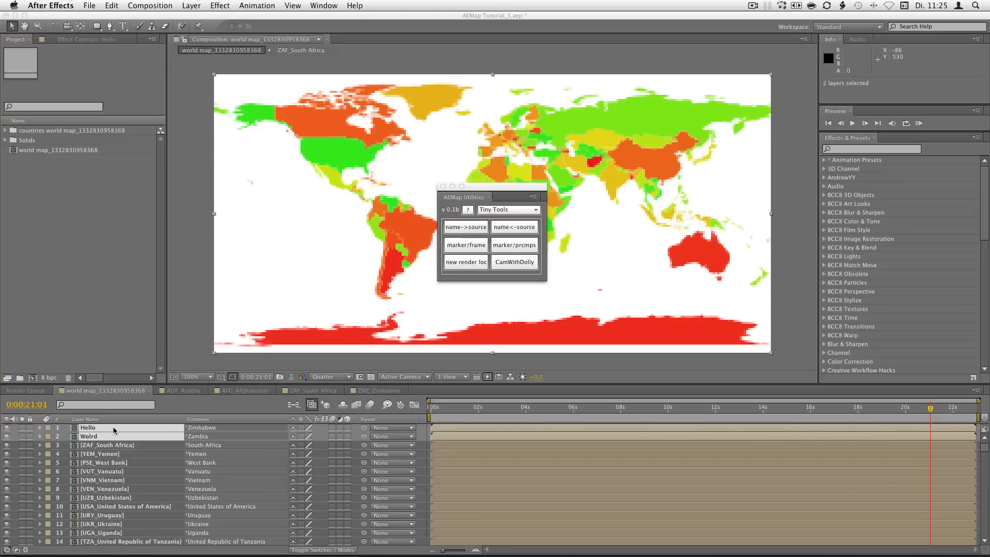
left_click(467, 231)
left_click(467, 232)
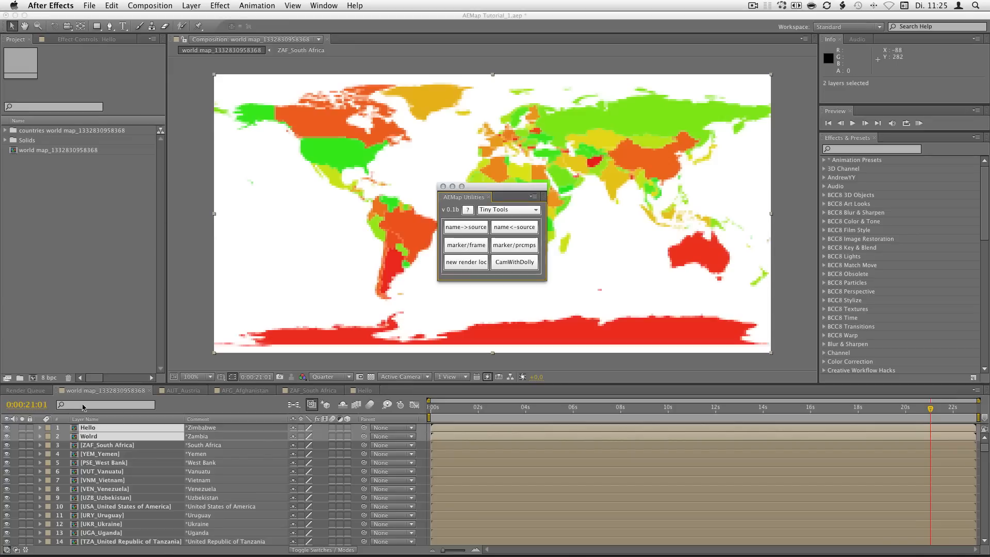
left_click(76, 419)
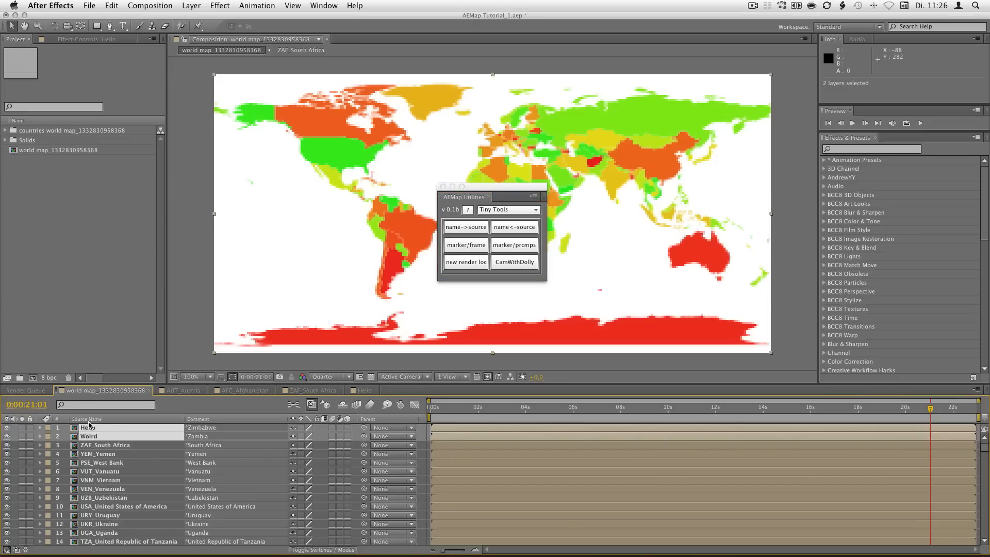
left_click(88, 421)
key("super+z")
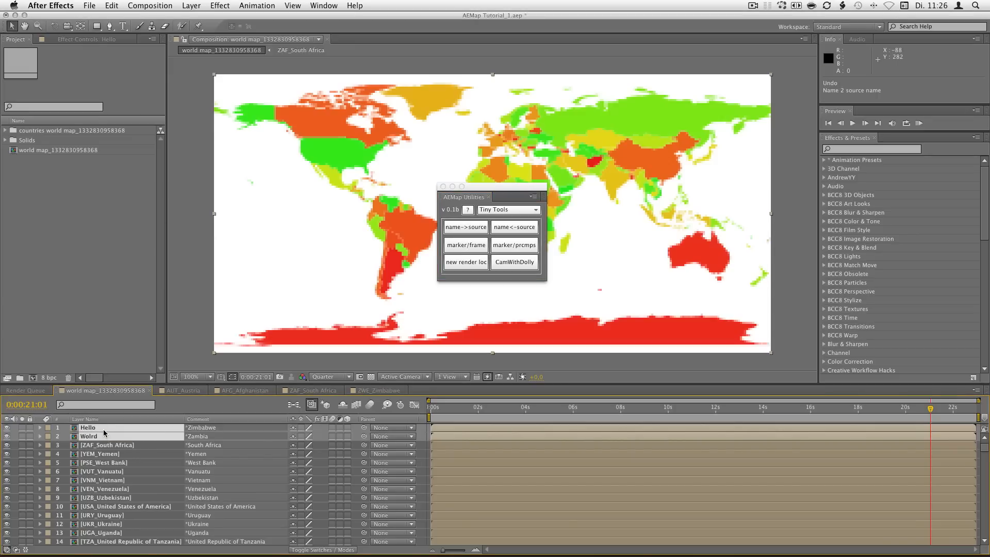
Step: Rename the ZWE_Zimbabwe composition in the countries folder as Hello Worlds
left_click(80, 420)
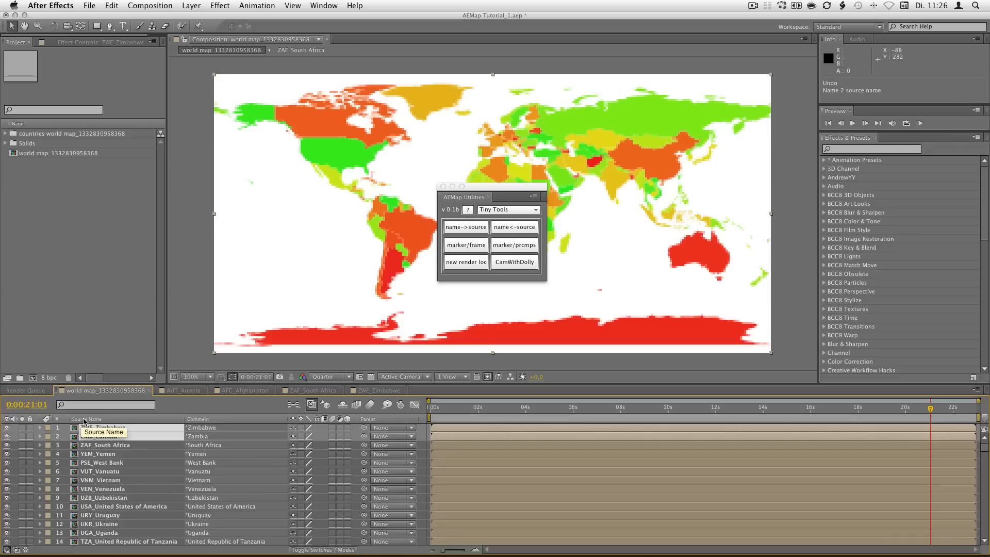
left_click(83, 419)
left_click(5, 130)
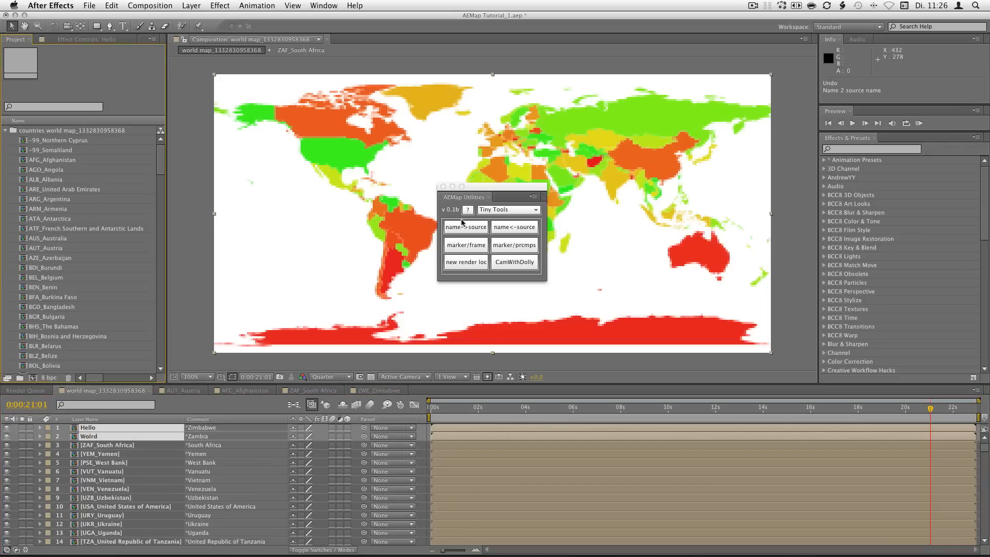
left_click(55, 162)
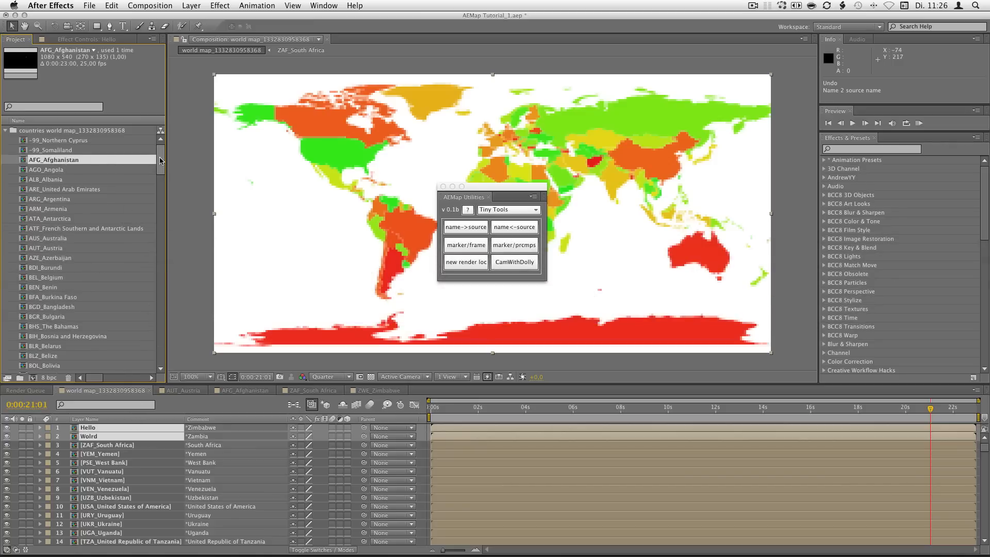
left_click_drag(160, 160, 166, 356)
left_click(52, 348)
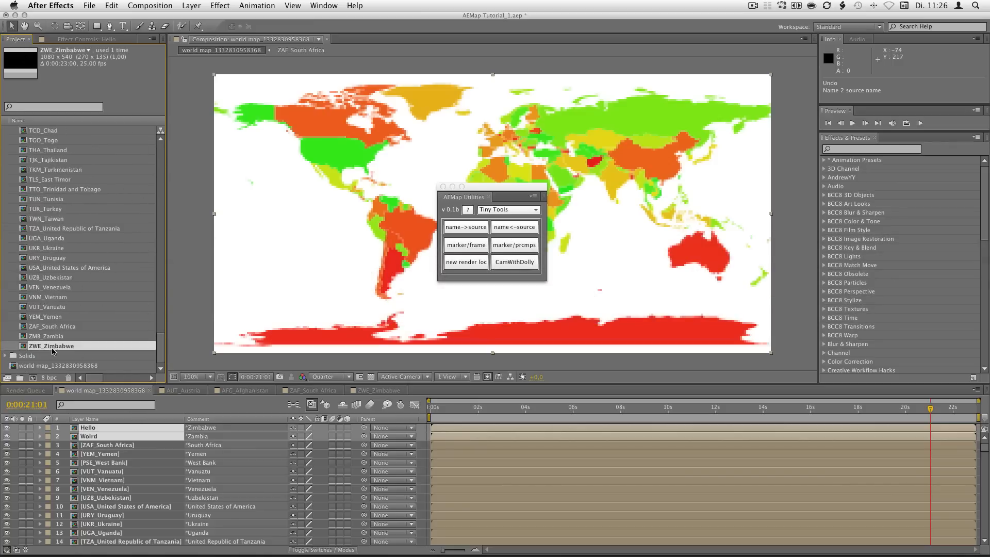
key("Return")
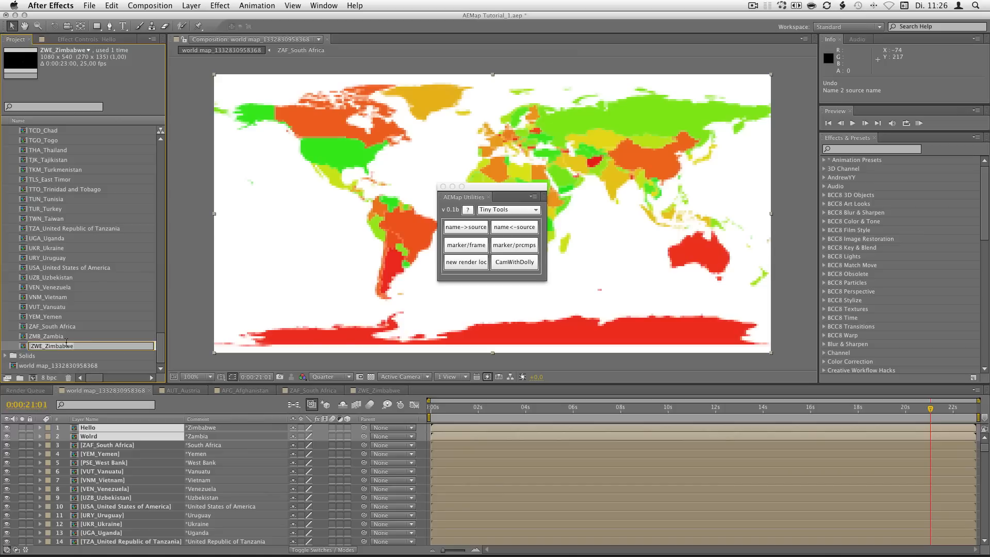
type("Hello Worlds")
key("Return")
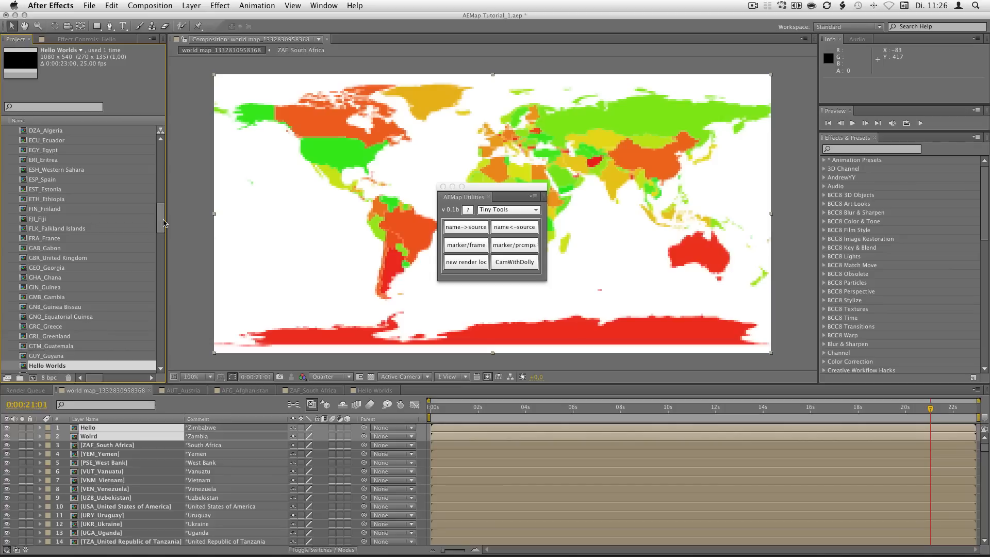
Step: Transfer the source name onto the Hello layer with name<-source and compare its layer and source names
left_click_drag(162, 223, 160, 228)
scroll(47, 234, "down", 3)
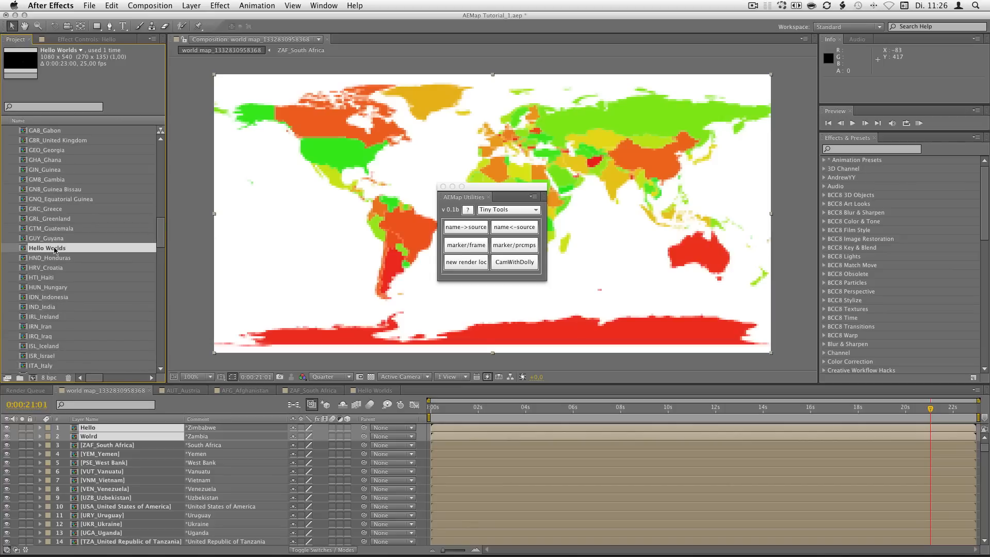
left_click(117, 447)
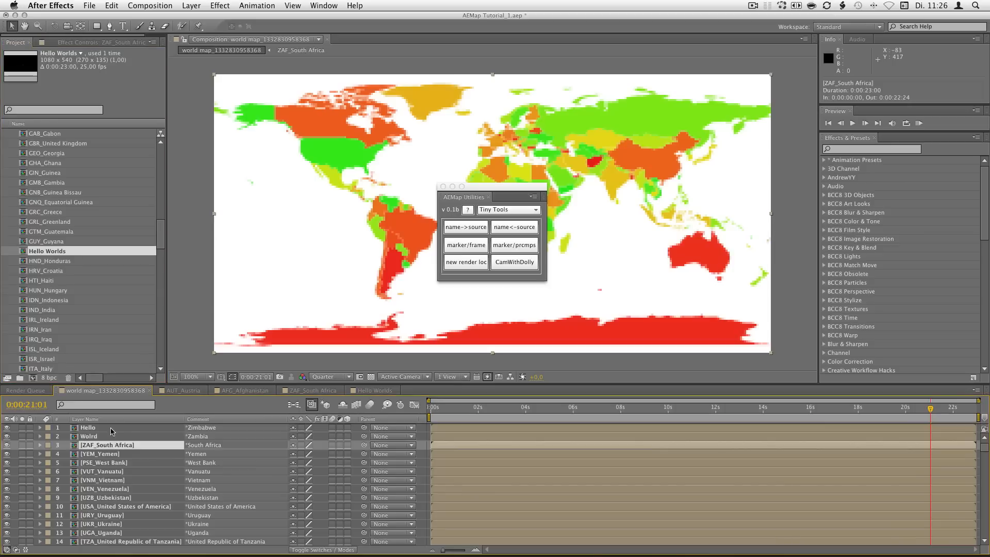
left_click(114, 428)
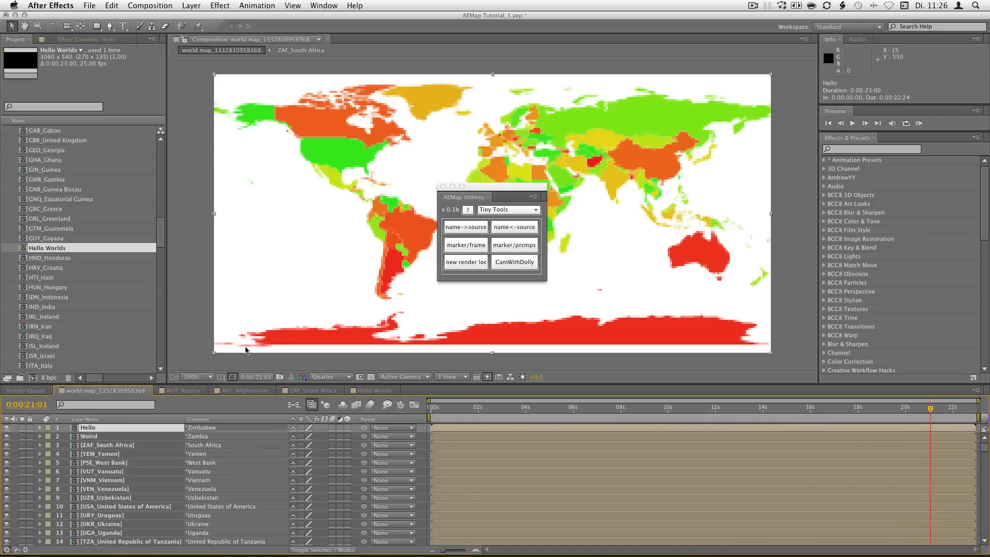
left_click(516, 230)
left_click(518, 230)
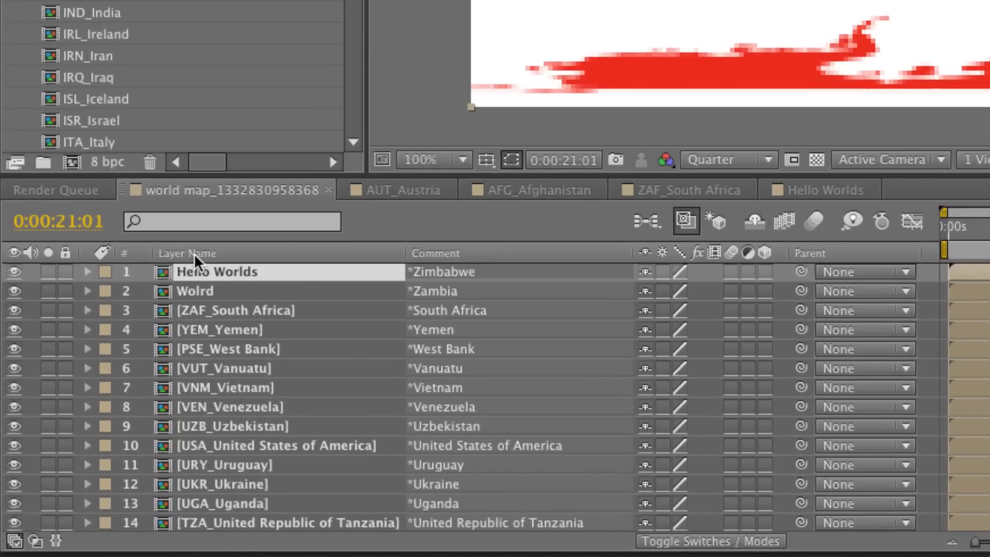
left_click(166, 305)
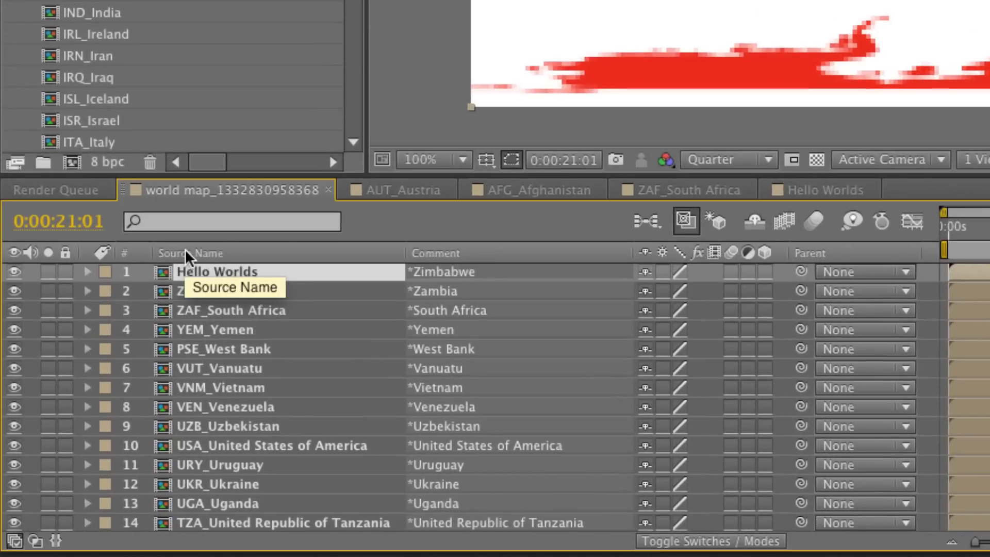
left_click(166, 305)
left_click(166, 305)
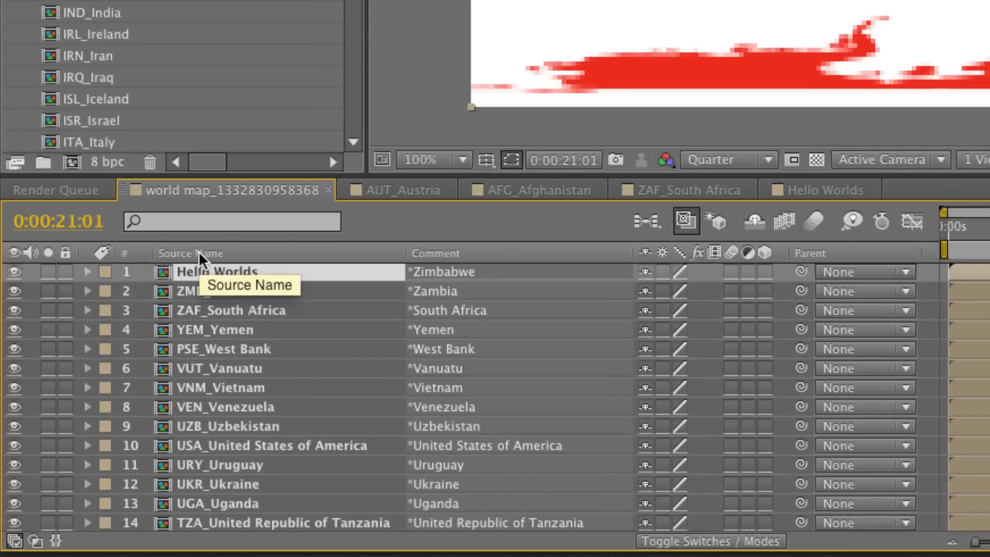
left_click(194, 253)
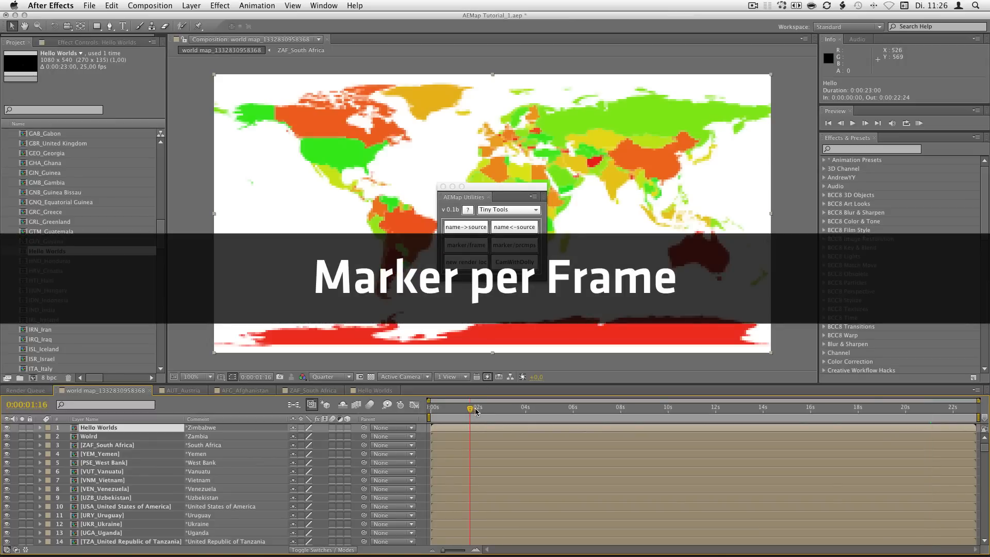
Step: End the work area of the world map composition at 0:00:01:24
left_click(477, 410)
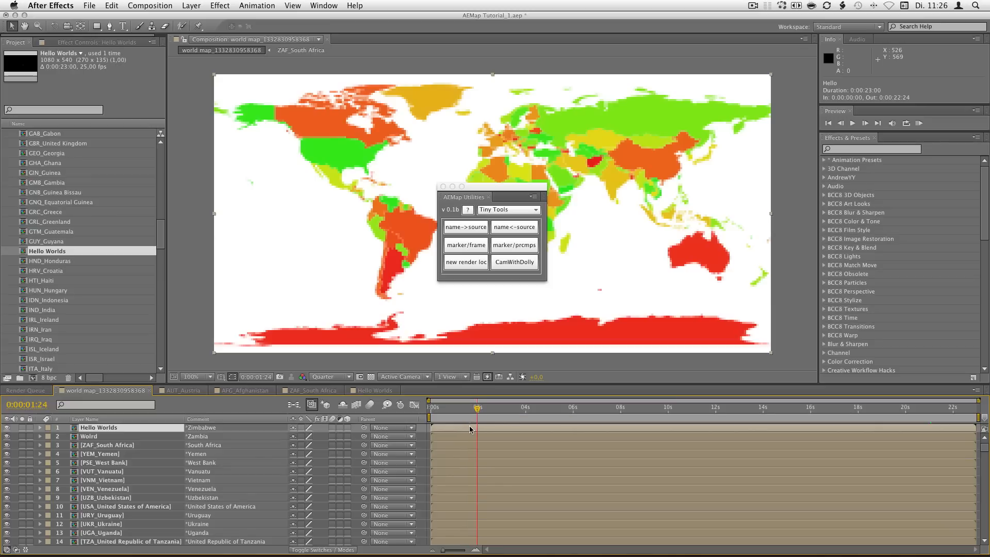
key("n")
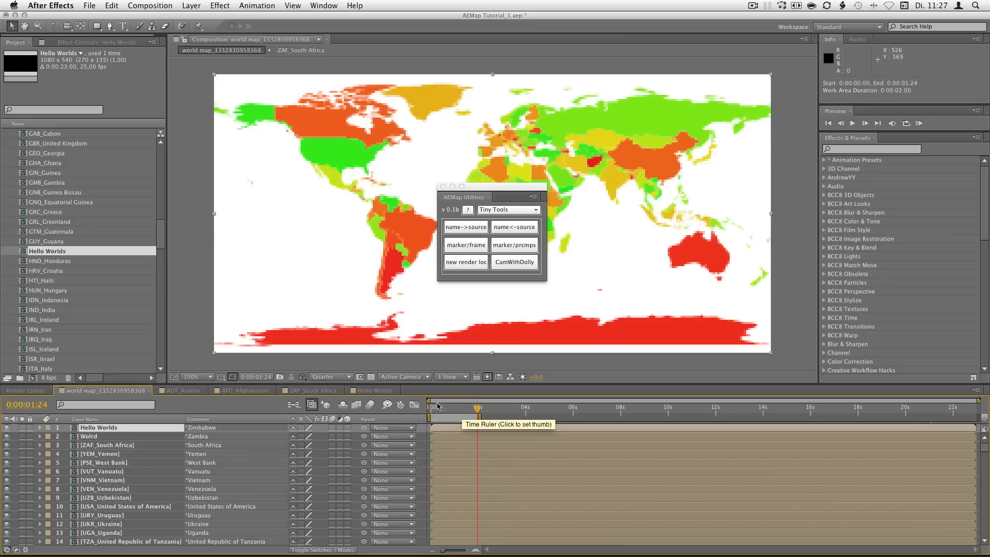
Step: Add a marker on every work area frame of the Hello Worlds layer with marker/frame, and undo the markers
left_click_drag(442, 551, 463, 553)
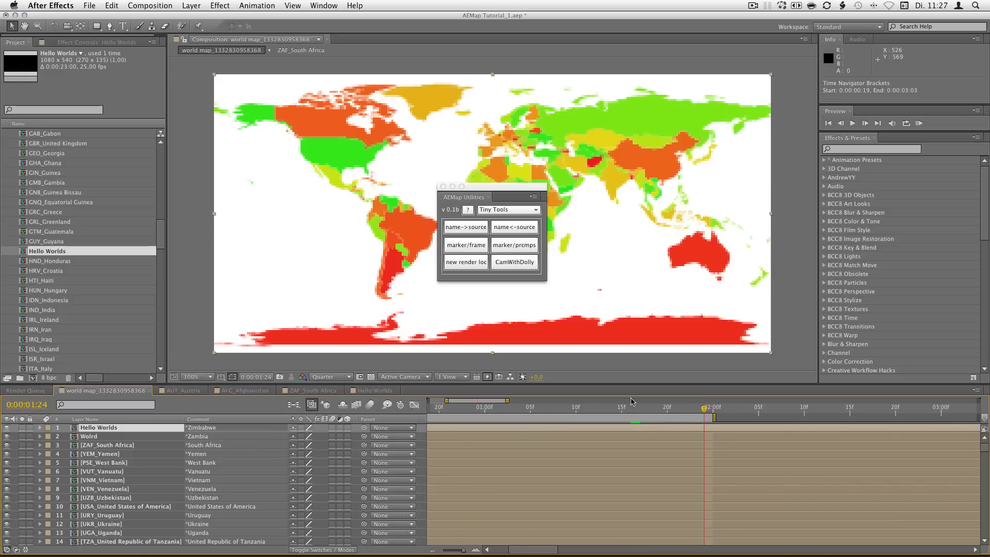
left_click_drag(533, 548, 514, 549)
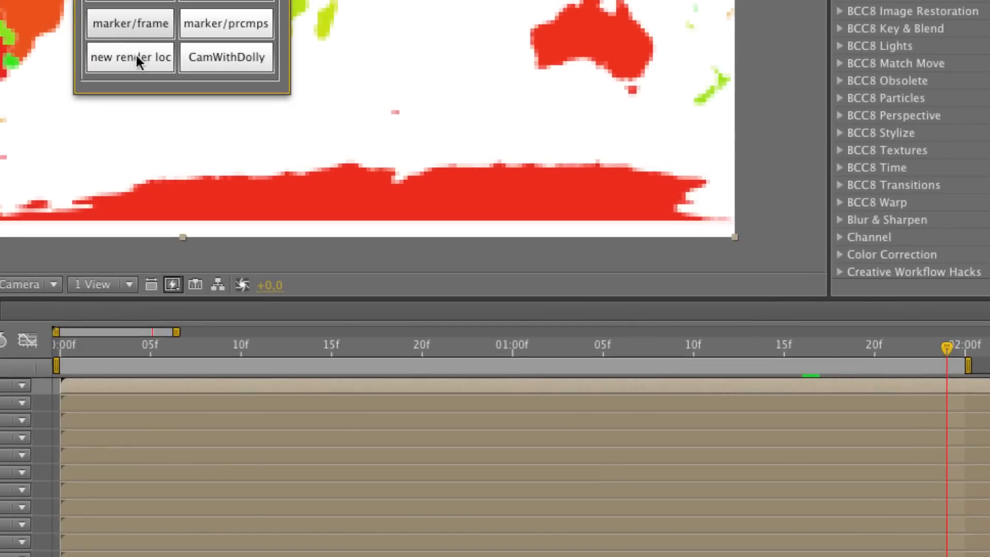
left_click(468, 246)
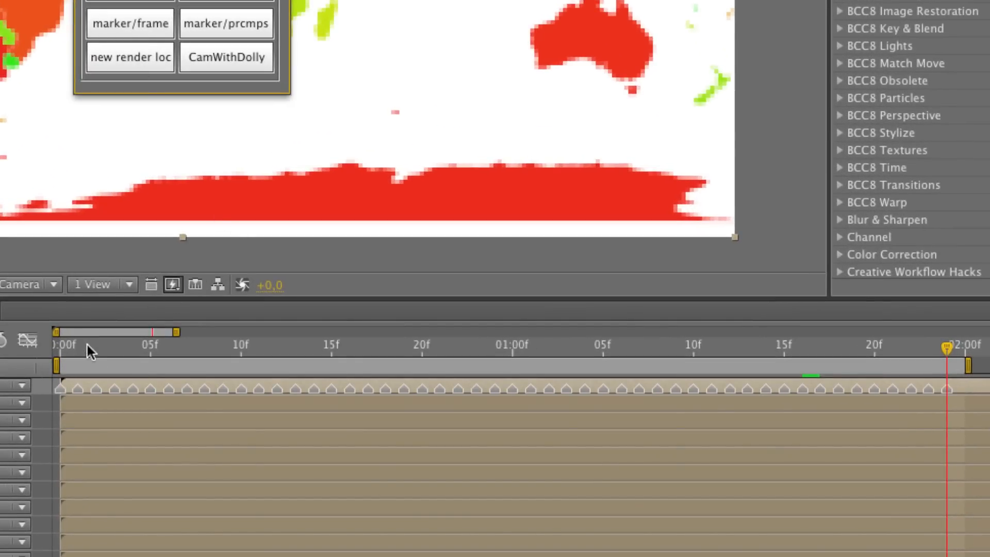
key("super+z")
left_click(101, 384)
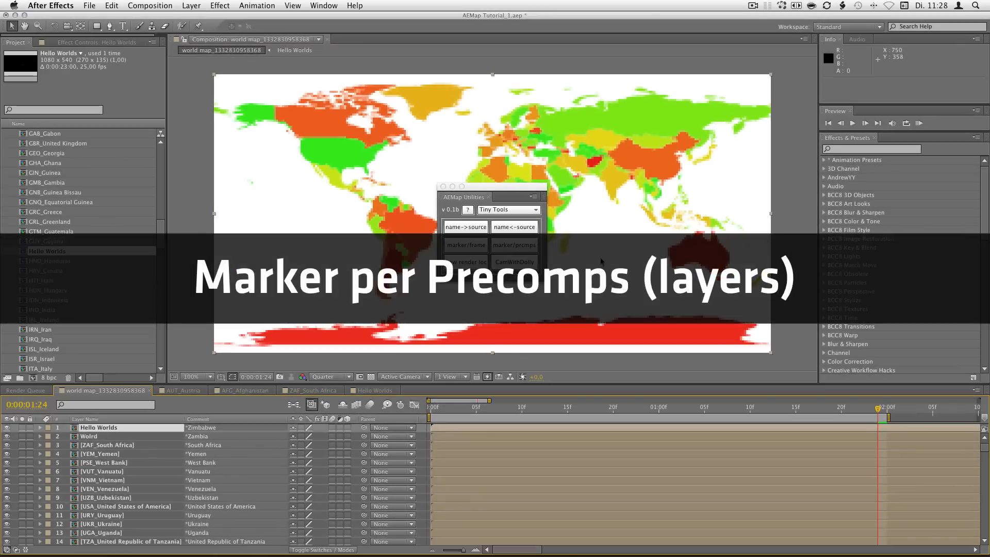
Step: Solo the Hello Worlds layer and open its composition
left_click(93, 430)
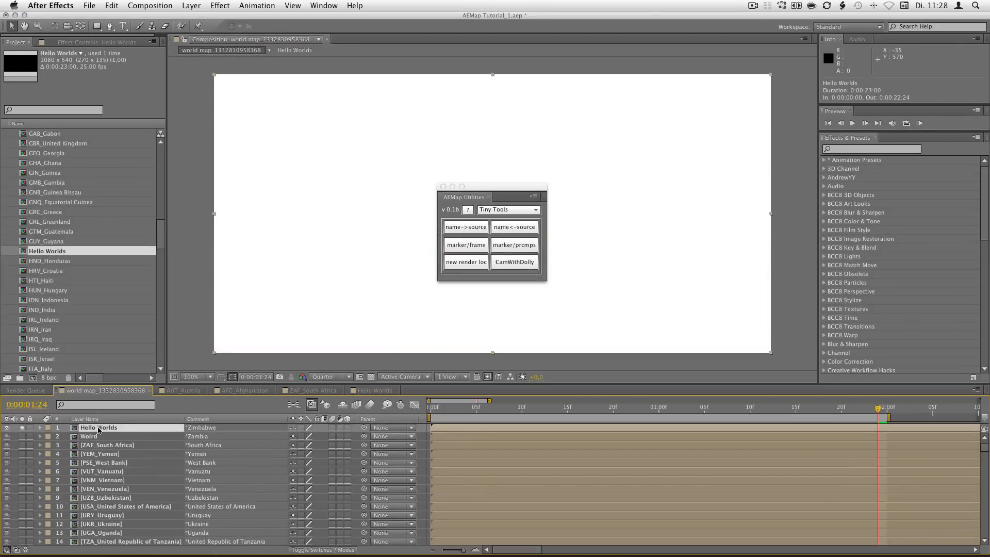
double_click(96, 428)
left_click(97, 428)
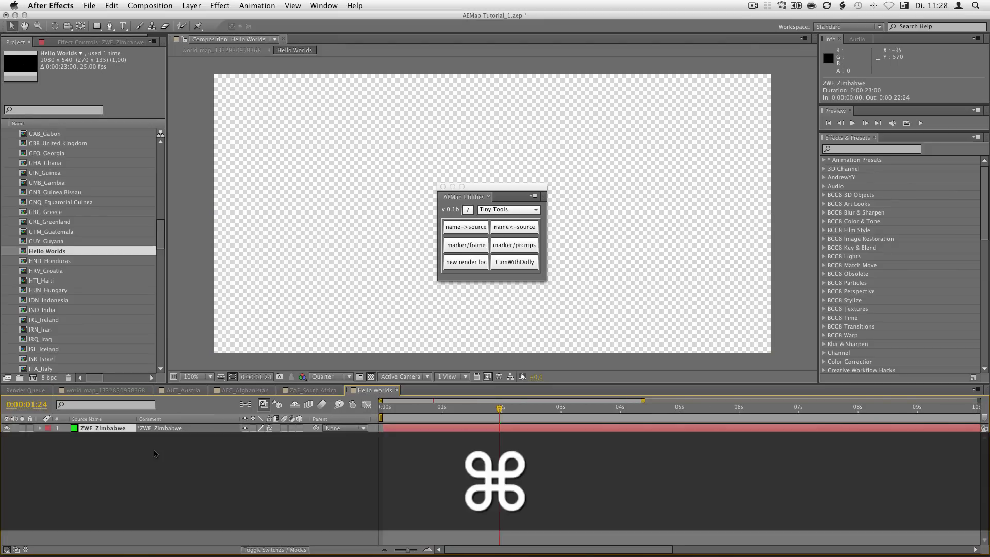
Step: Duplicate the ZWE_Zimbabwe layer seven times inside the Hello Worlds composition
key("super+d")
key("super+d")
key("super+d")
key("super+d")
key("super+d")
key("super+d")
key("super+d")
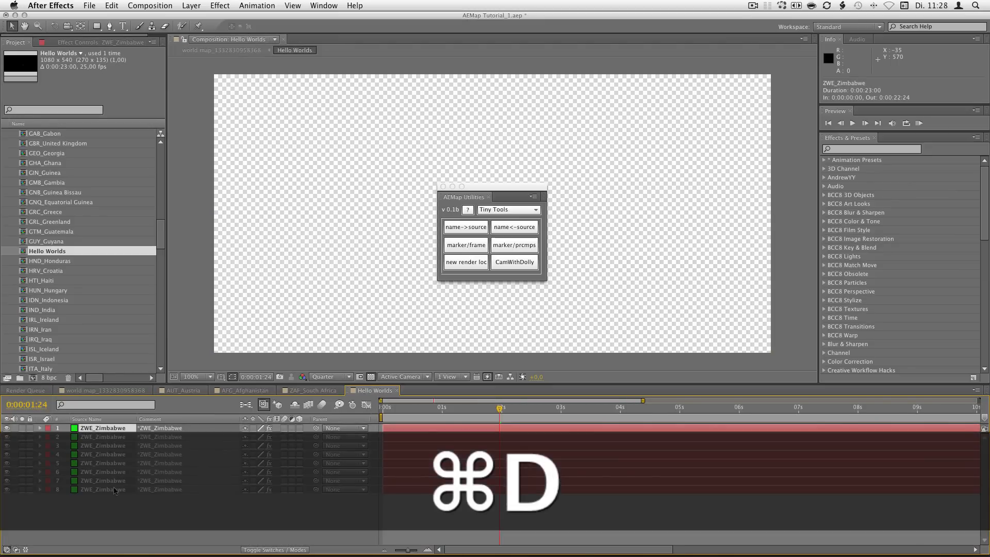
Step: Sequence all eight ZWE_Zimbabwe layers with the AEMap Utilities Sequencer at a frame offset of 10
left_click(111, 491, "shift")
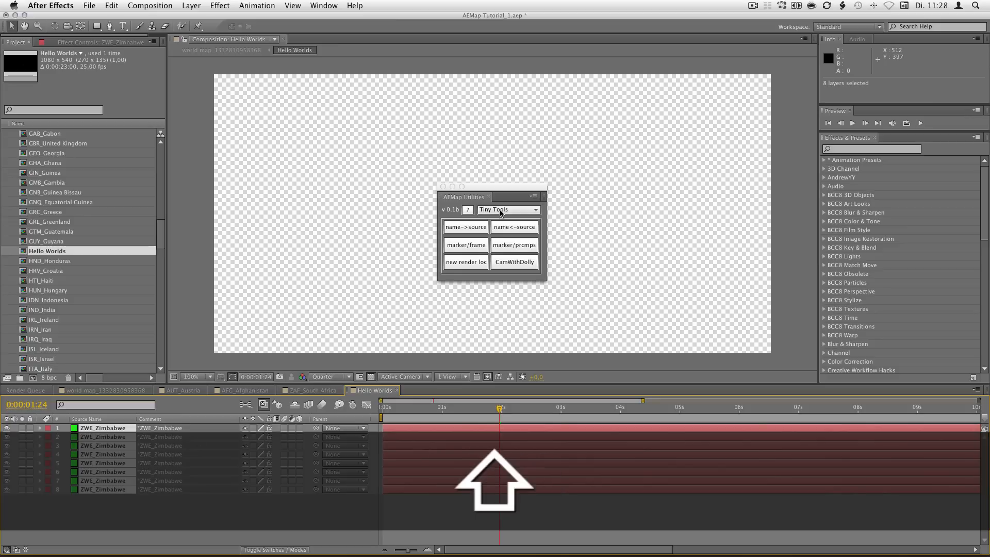
left_click(522, 210)
left_click(518, 227)
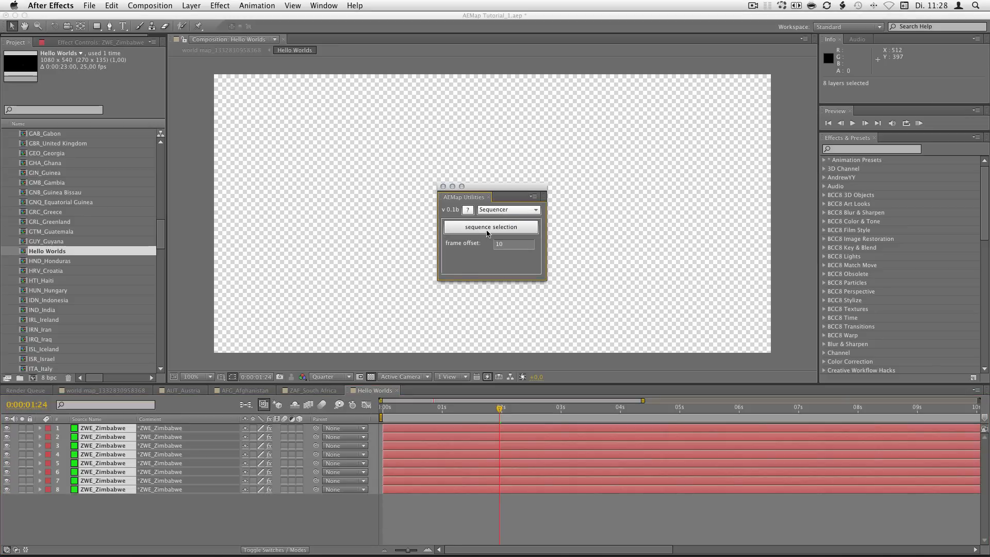
left_click(486, 230)
left_click(435, 512)
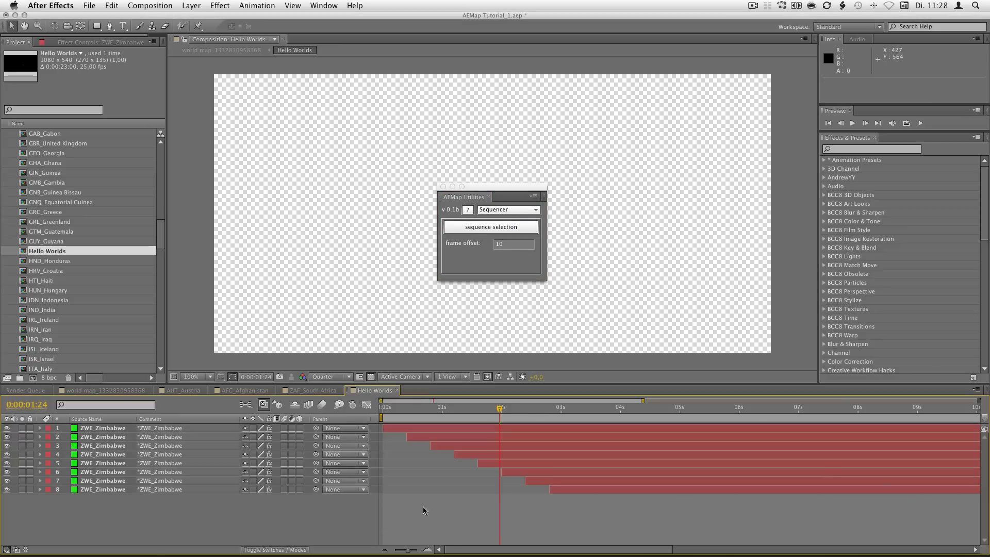
Step: Return to the world map composition, select the Hello Worlds layer and switch AEMap Utilities to Tiny Tools
key("shift")
left_click(304, 506)
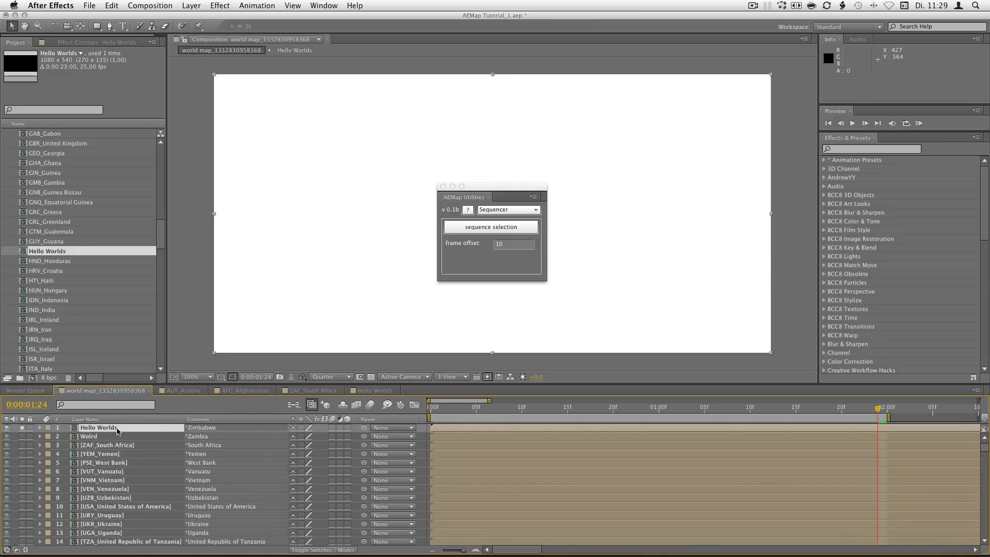
left_click(97, 427)
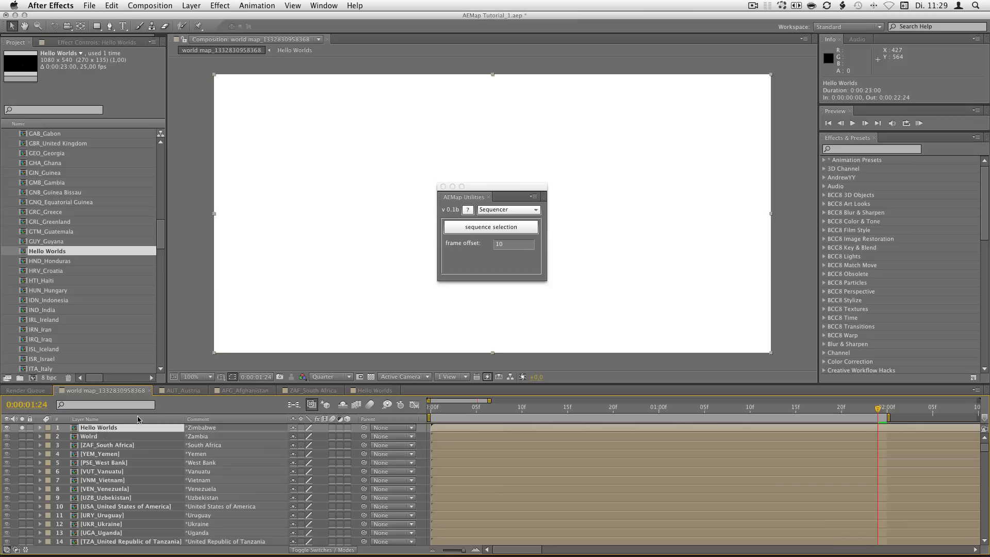
left_click(518, 224)
left_click(508, 209)
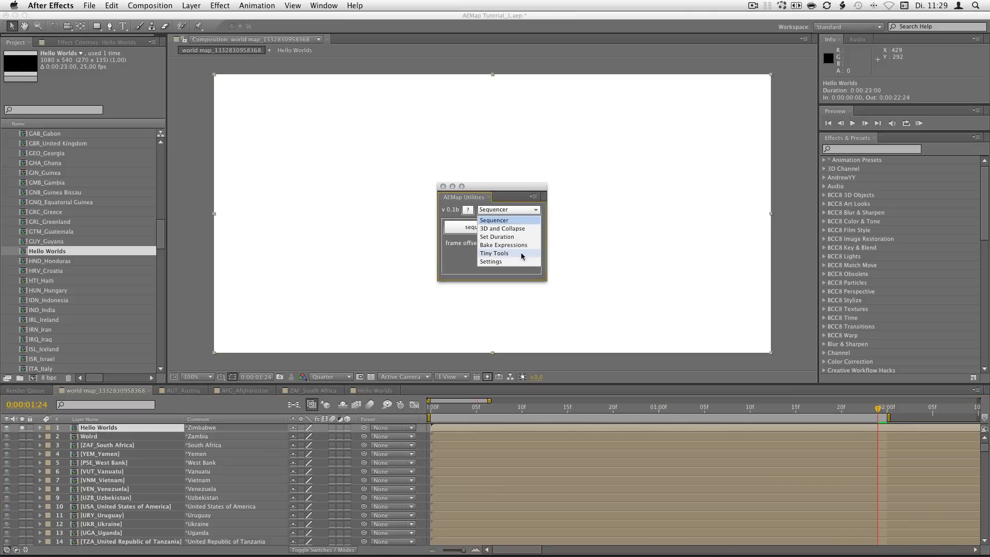
left_click(507, 252)
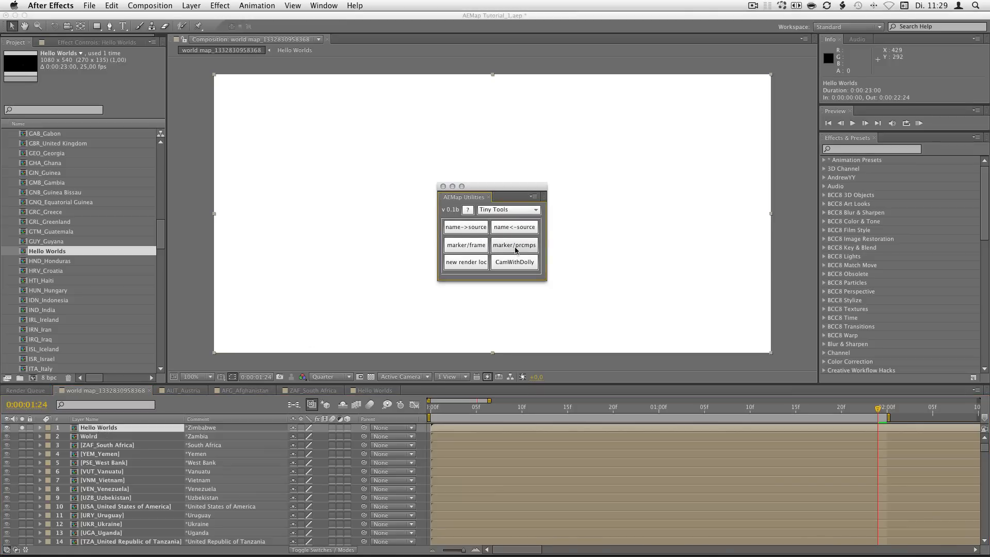
Step: Add a marker per precomp layer to Hello Worlds with marker/prcmps, inspect the markers along the timeline, and undo them
left_click(516, 246)
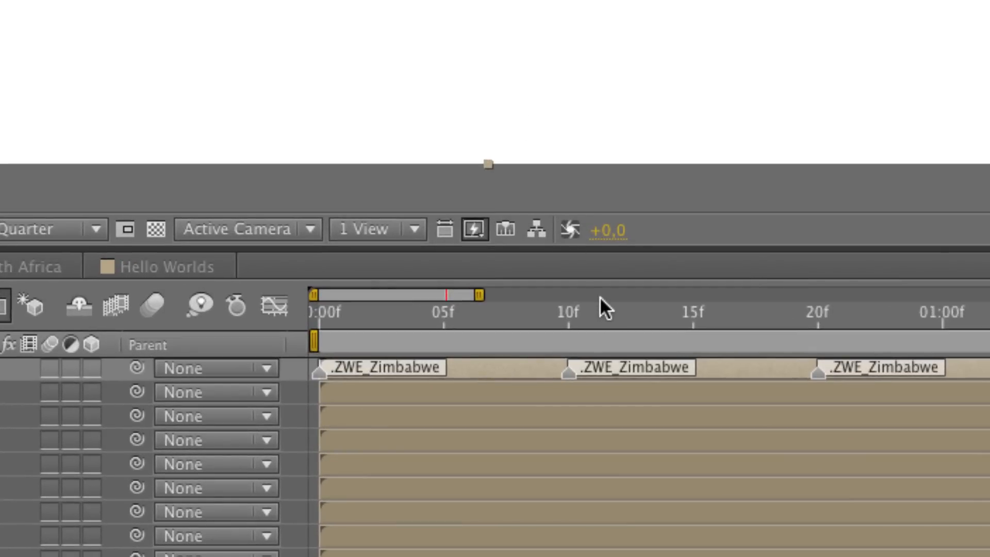
left_click(591, 312)
key(";")
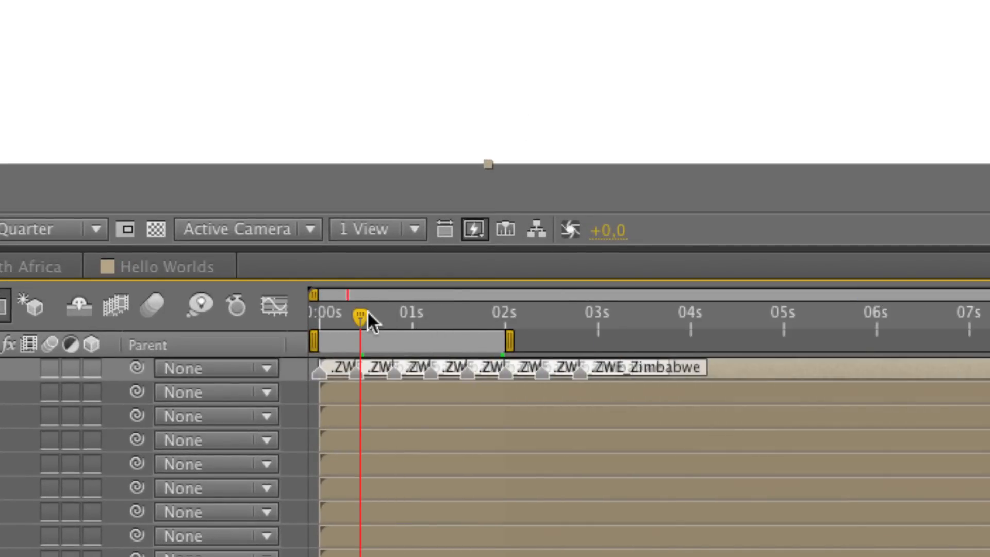
left_click_drag(359, 313, 303, 309)
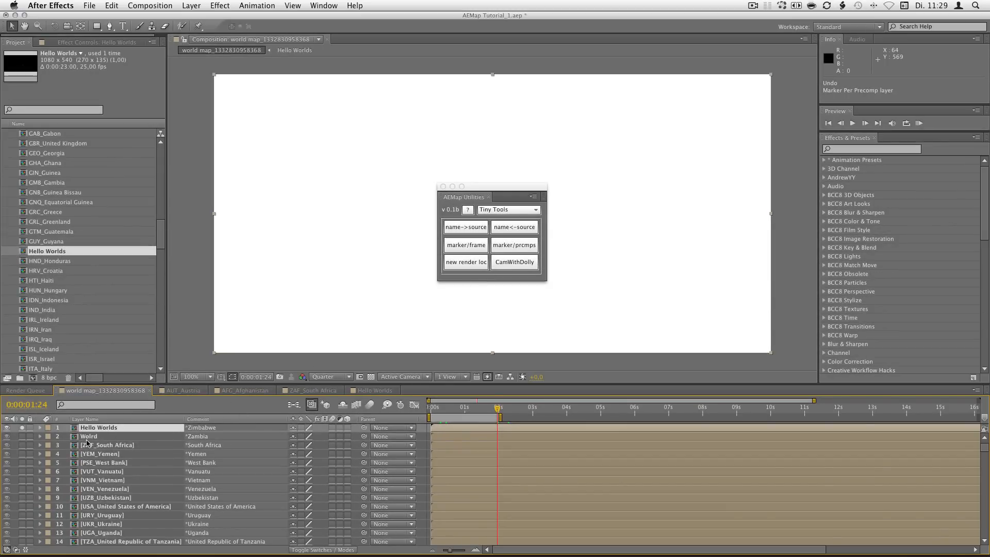
Step: Solo the six layers from Hello Worlds to VUT_Vanuatu and make them 3D layers
left_click(98, 474, "shift")
left_click_drag(22, 436, 22, 479)
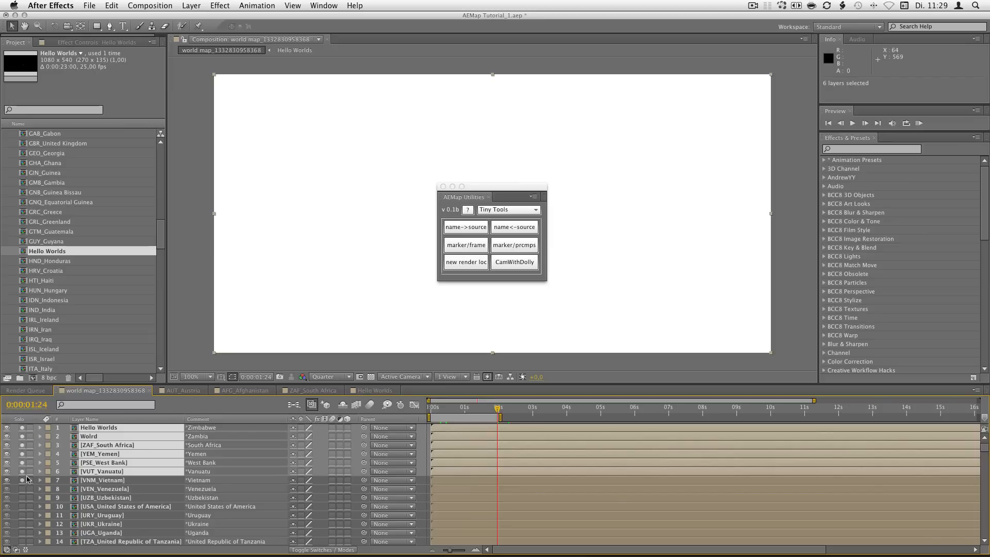
left_click(22, 480)
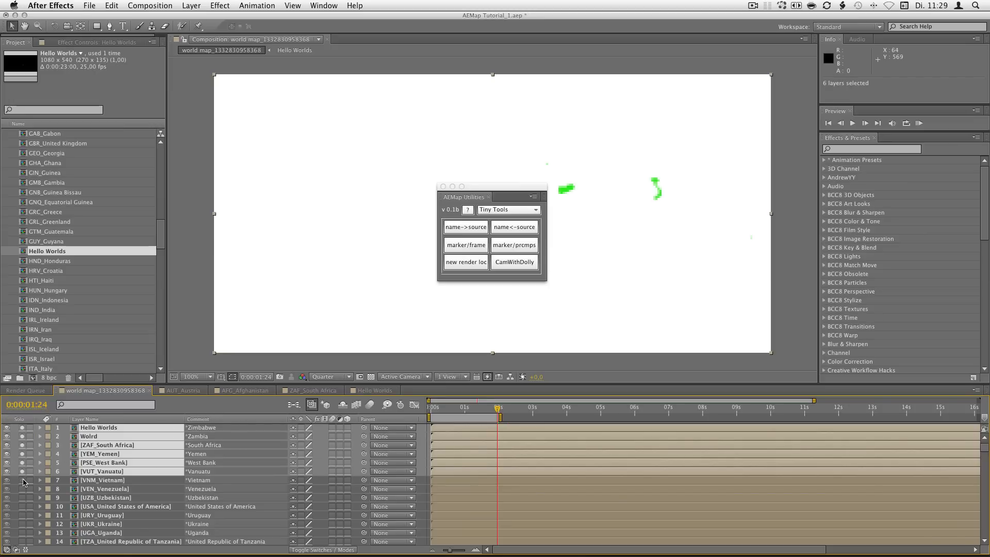
left_click(347, 428)
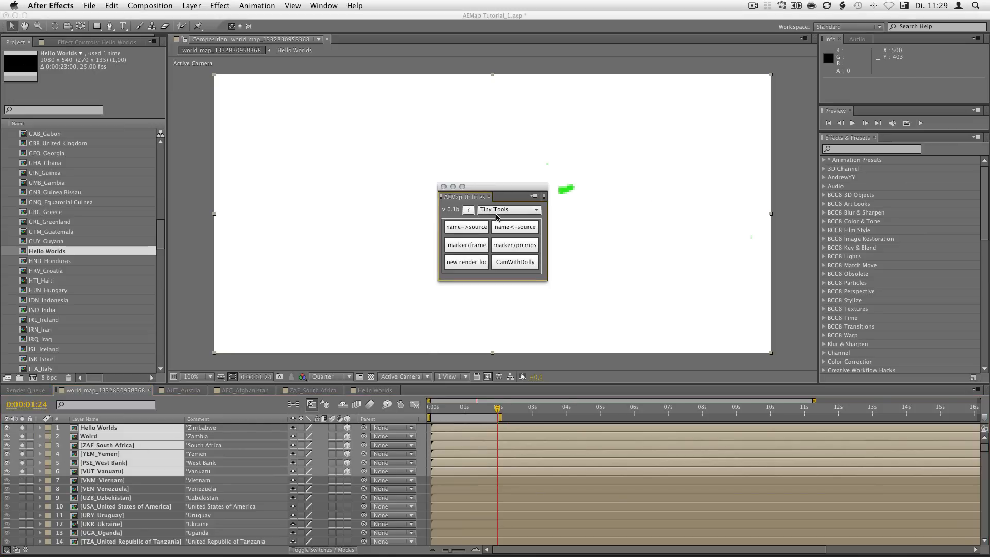
Step: Create a camera with a dolly null using CamWithDolly and show the dolly's effect controls
left_click(516, 264)
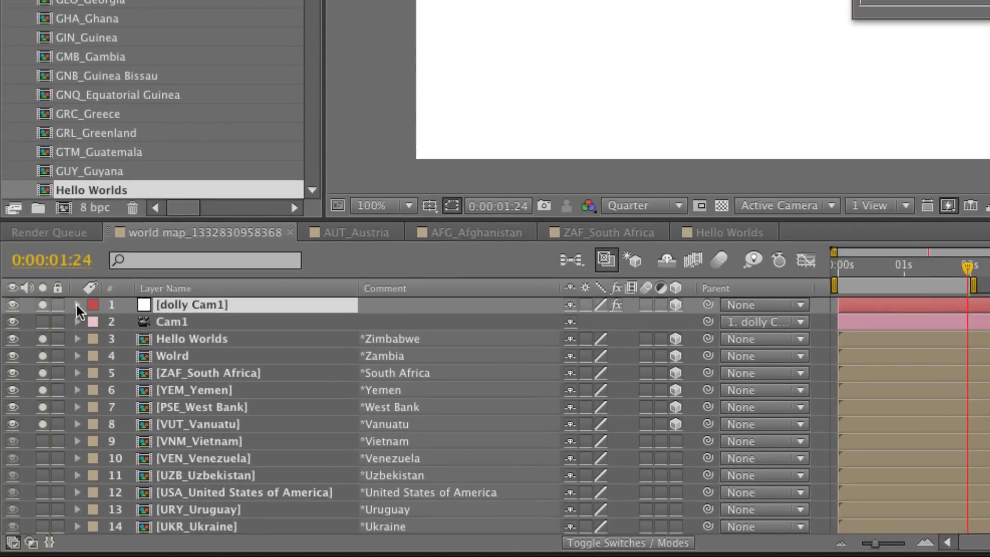
left_click(40, 427)
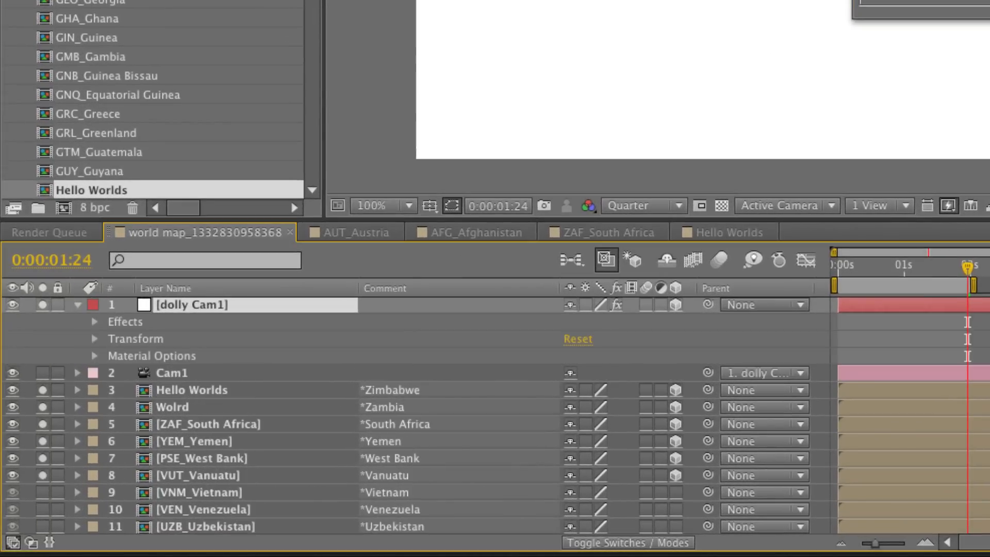
key("F3")
left_click_drag(324, 10, 460, 10)
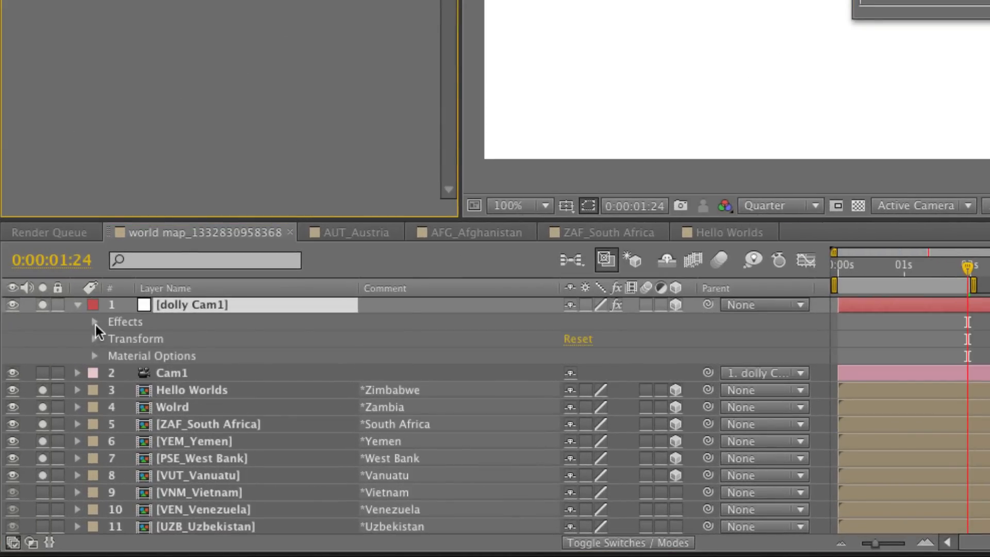
Step: Examine the dolly's strength and perSecond sliders and the wiggle expression on its Position
left_click(95, 322)
left_click(111, 338)
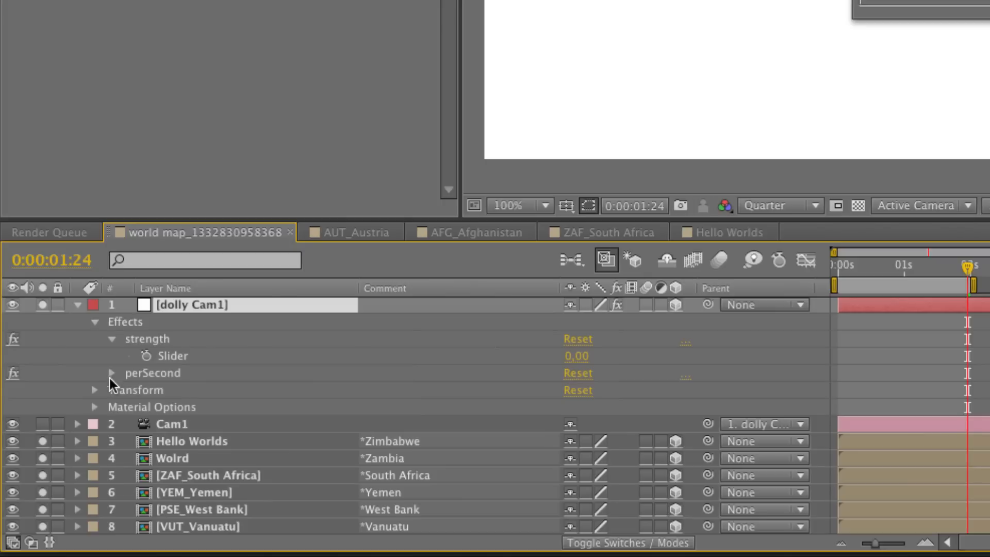
left_click(112, 372)
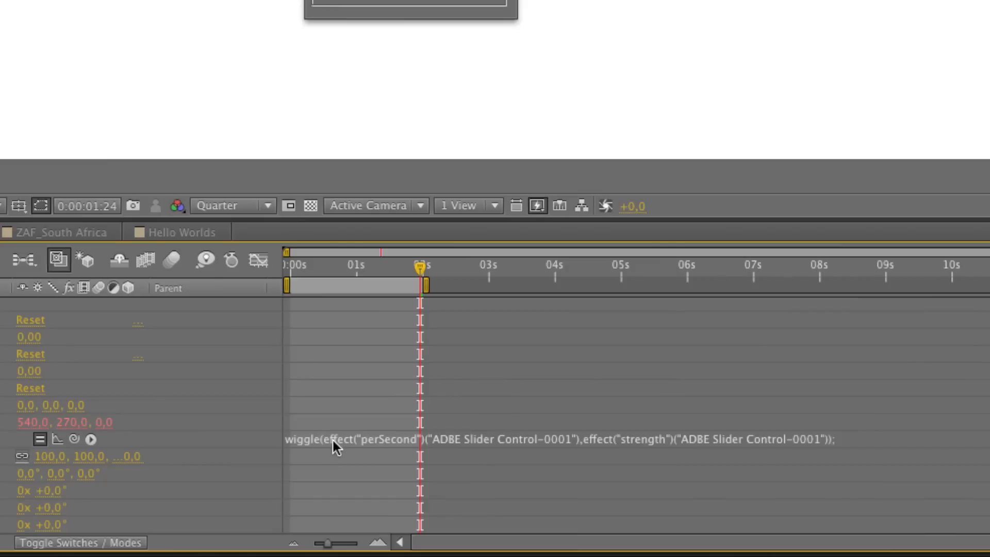
left_click(882, 438)
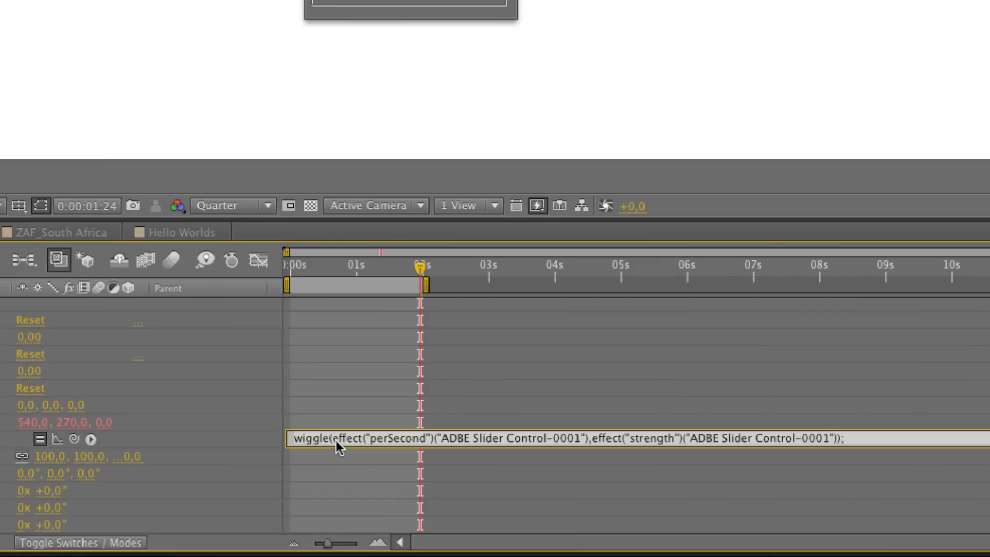
left_click(227, 440)
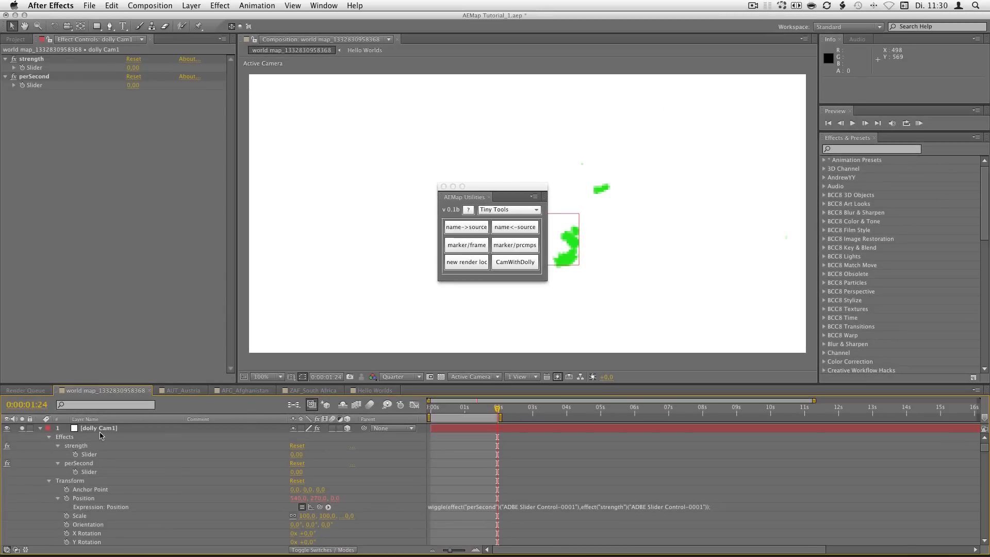
Step: Set the dolly's strength to 32 and perSecond to 57, and scrub the timeline to 0:00:01:07 to check the camera shake
left_click(98, 429)
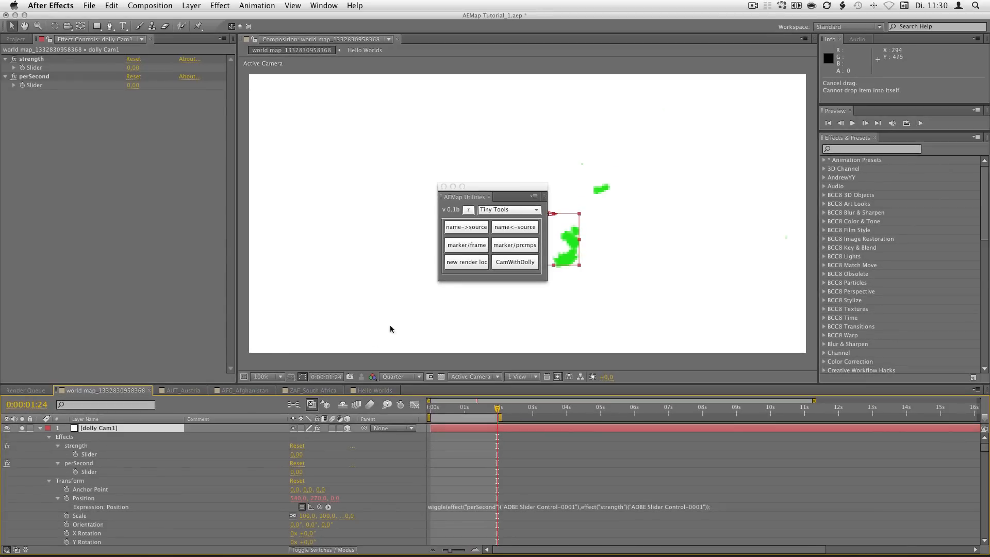
left_click_drag(298, 458, 325, 472)
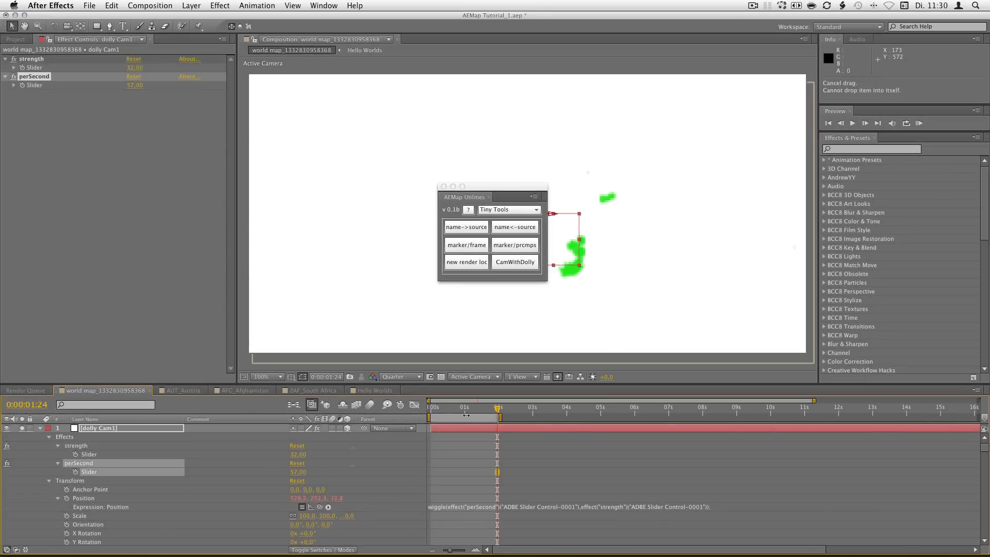
mouse_move(464, 409)
left_mouse_down()
mouse_move(439, 411)
mouse_move(474, 409)
left_mouse_up()
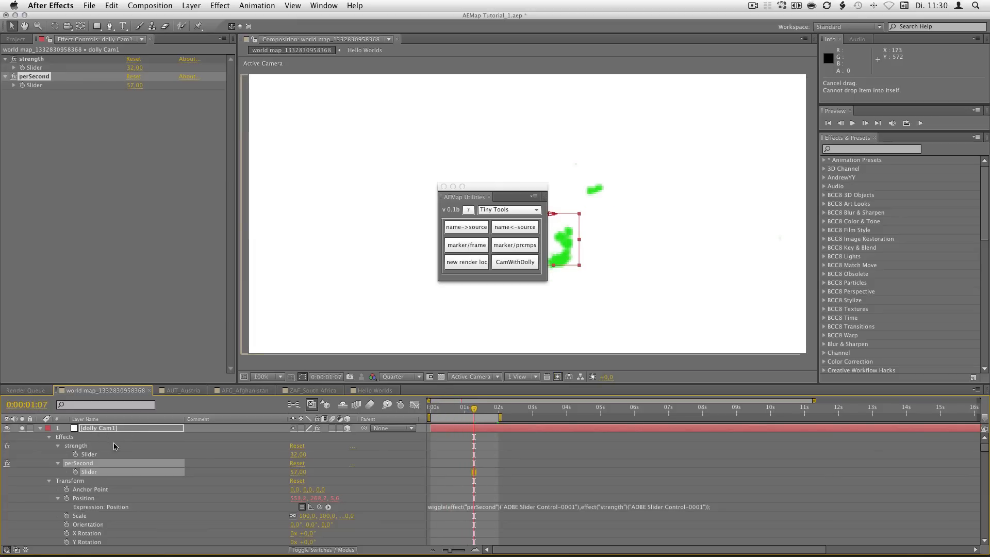
Step: Undo the shake slider changes, the camera with its dolly null, and the soloing of the six layers
key("super+z")
key("super+z")
key("super+z")
key("super+z")
key("super+z")
key("super+z")
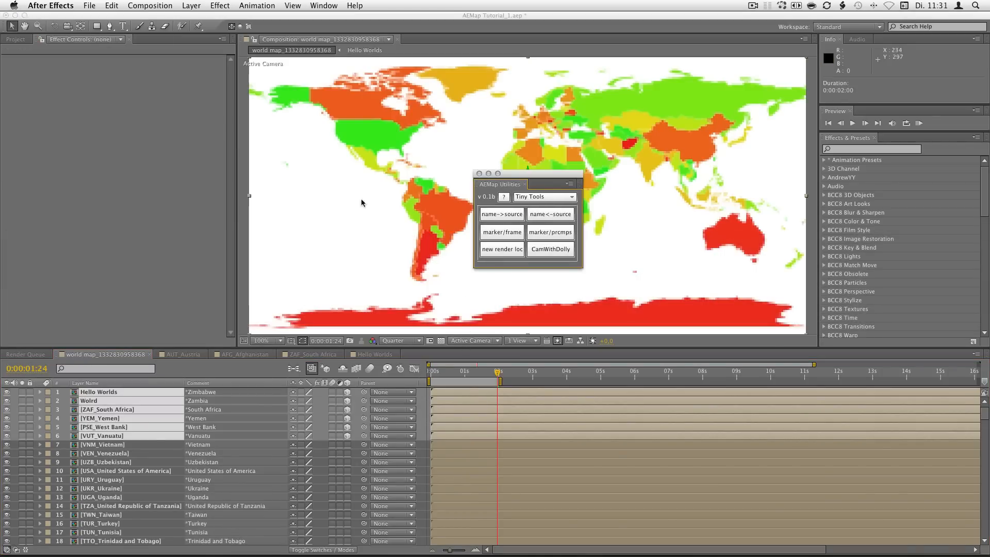
Step: Add the world map composition to the render queue and duplicate its output module four times
left_click(149, 5)
left_click(154, 79)
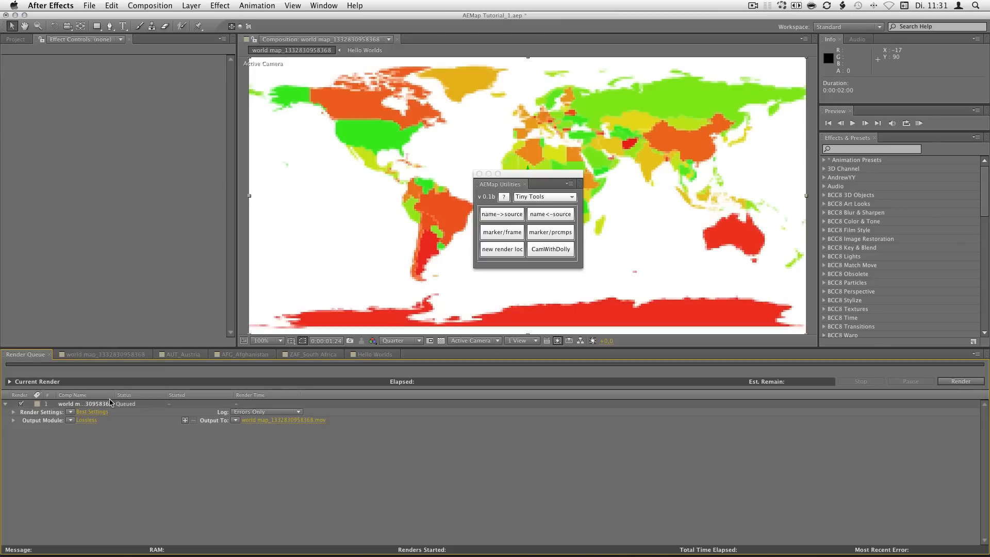
left_click_drag(58, 346, 58, 281)
left_click(44, 356)
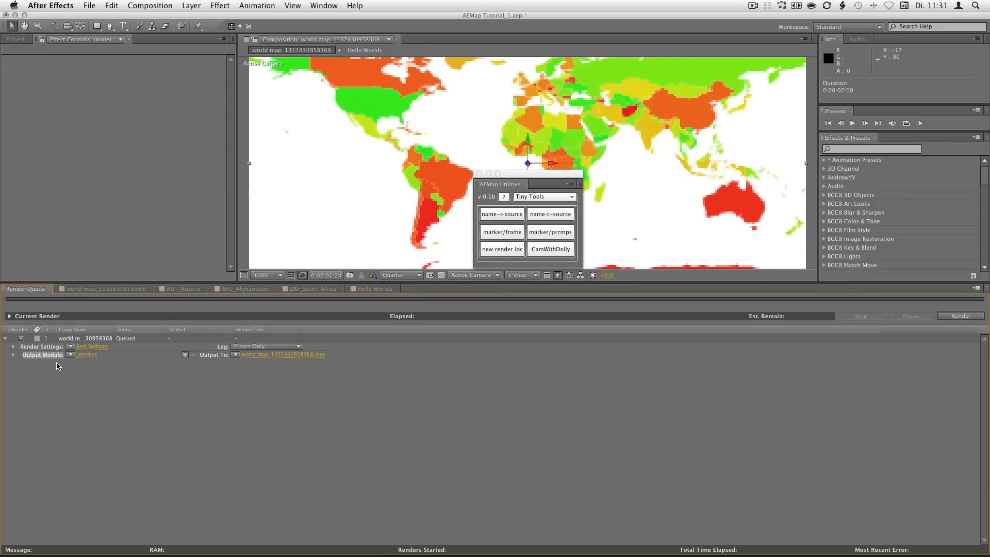
key("super+d")
key("super+d")
key("super+d")
key("super+d")
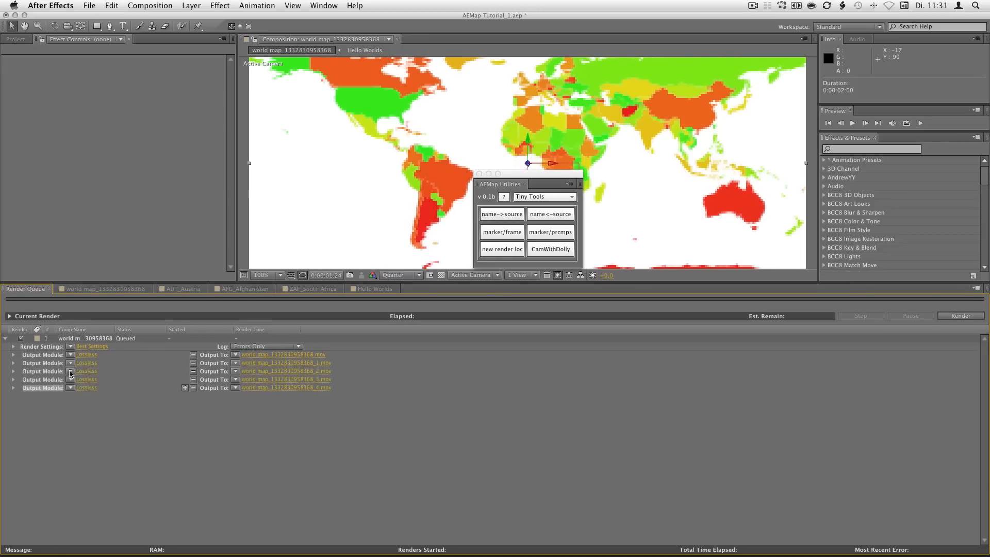
Step: Apply new render loc to the queued output modules with Downloads as the render output folder
left_click(503, 251)
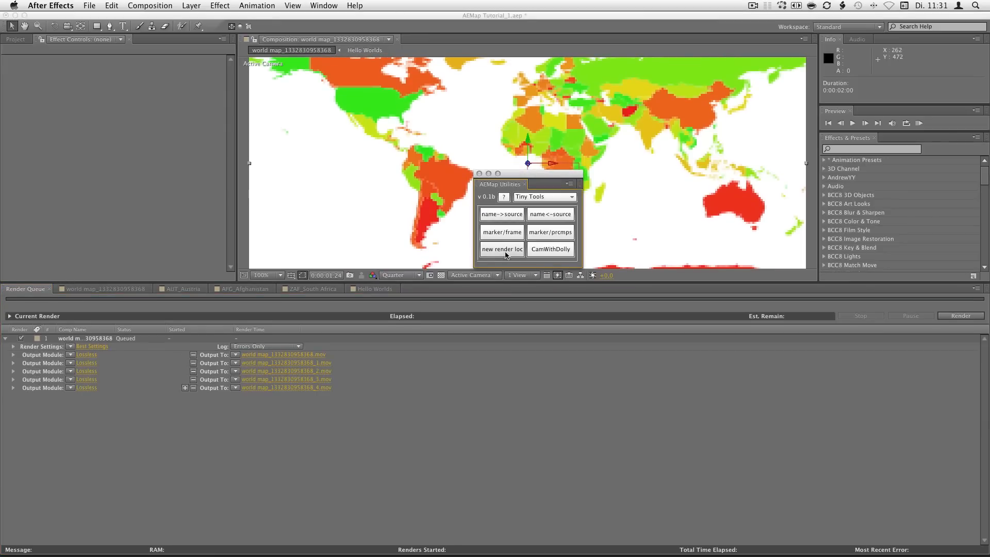
left_click(506, 254)
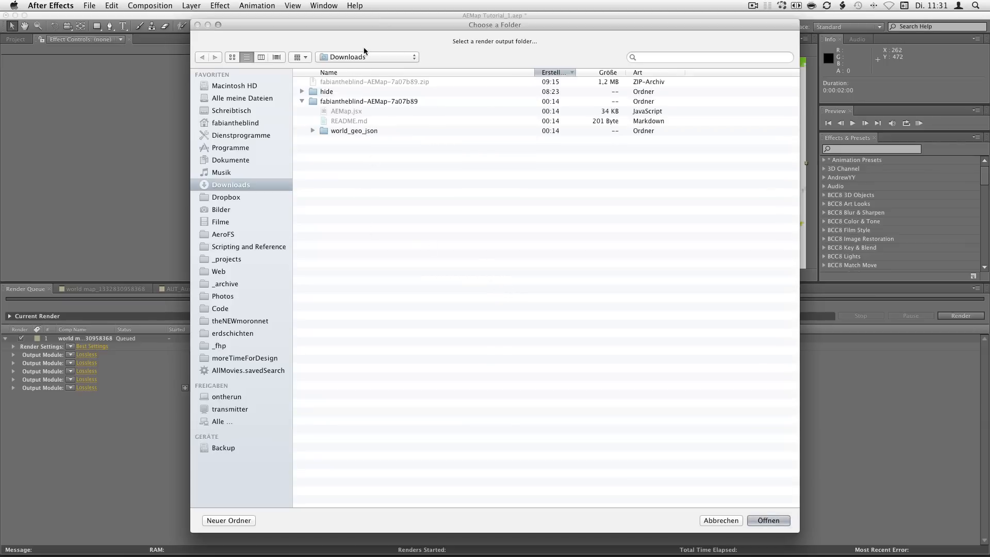
left_click(768, 520)
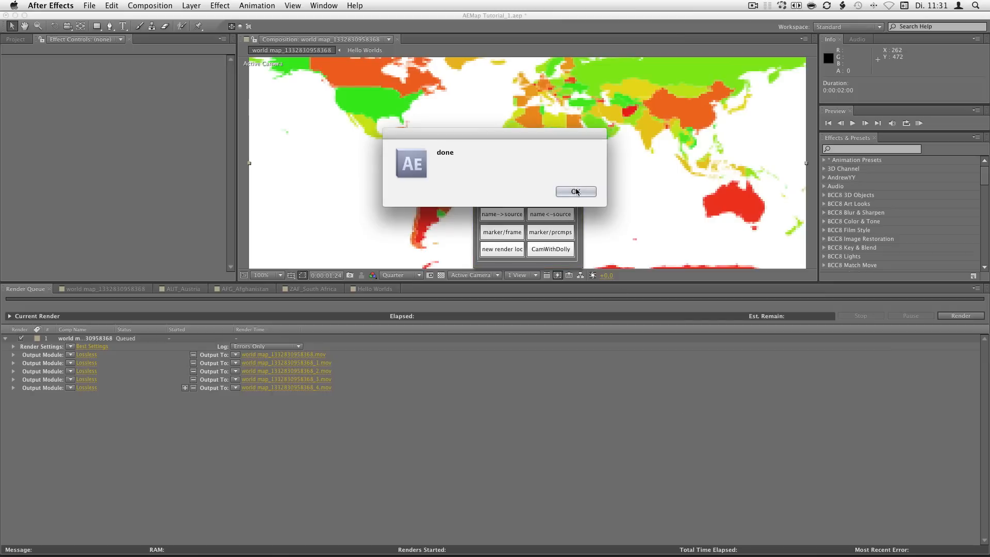
left_click(576, 192)
Step: Switch to Finder, examine the numbered world map output folders in Downloads, and close the window
key("super+Tab")
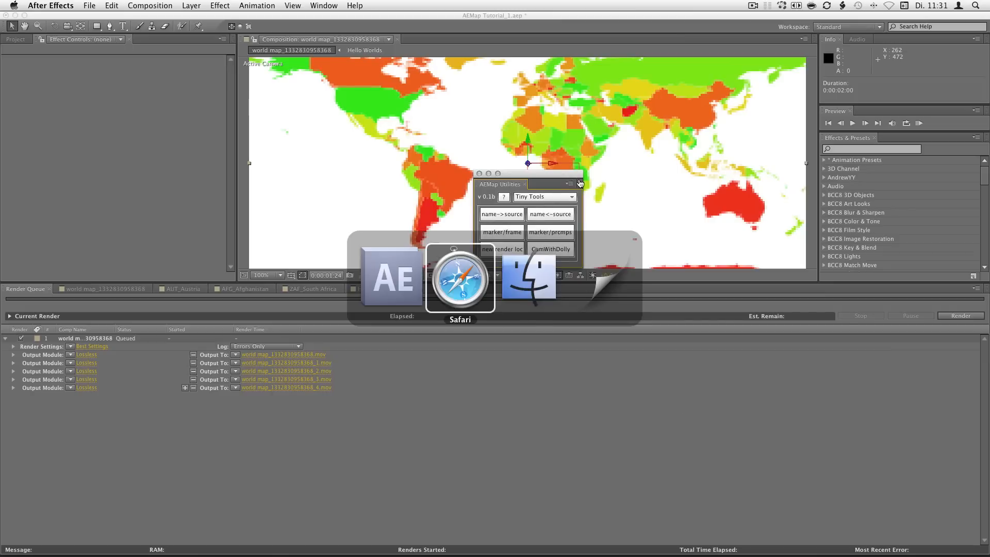
key("super+Tab")
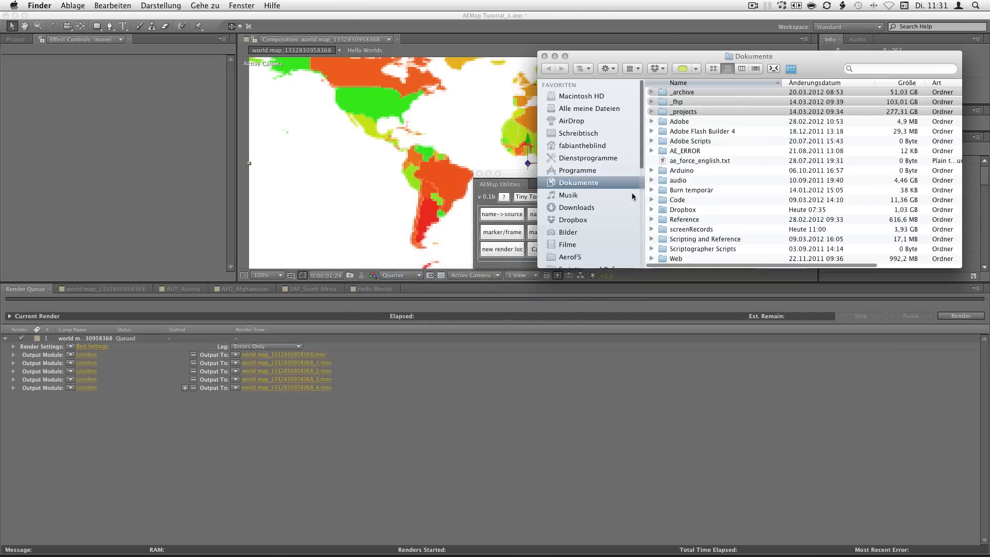
left_click(585, 209)
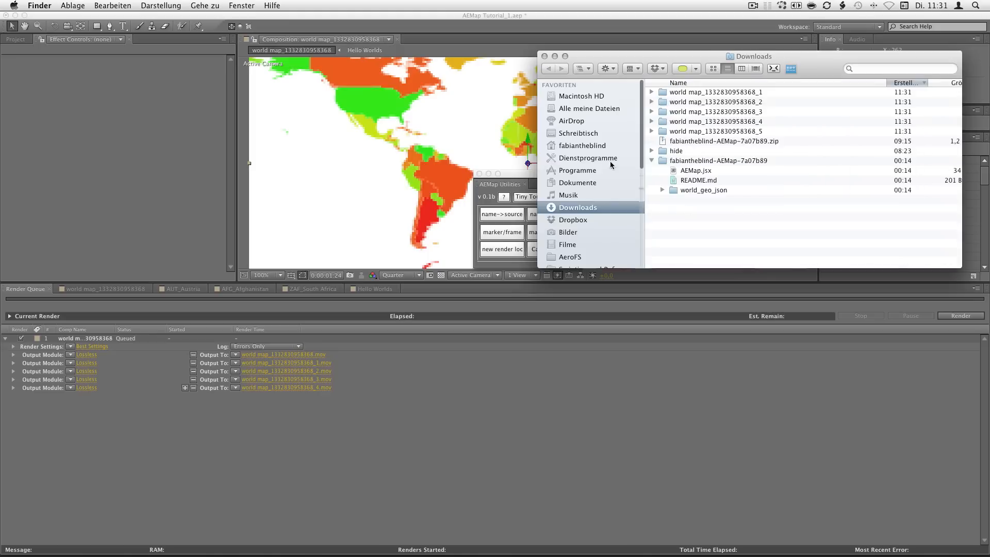
left_click(651, 102)
left_click(651, 111)
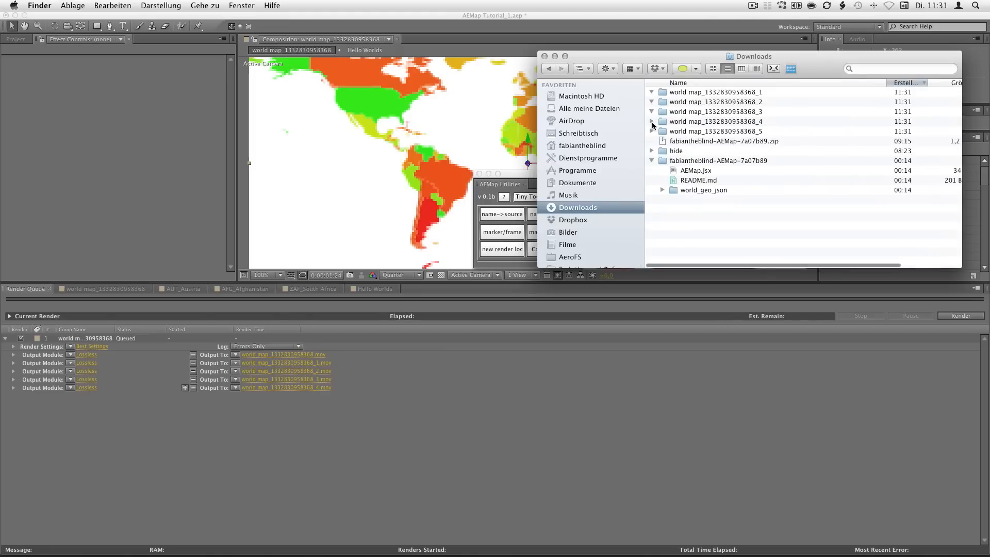
left_click(651, 121)
left_click(651, 131)
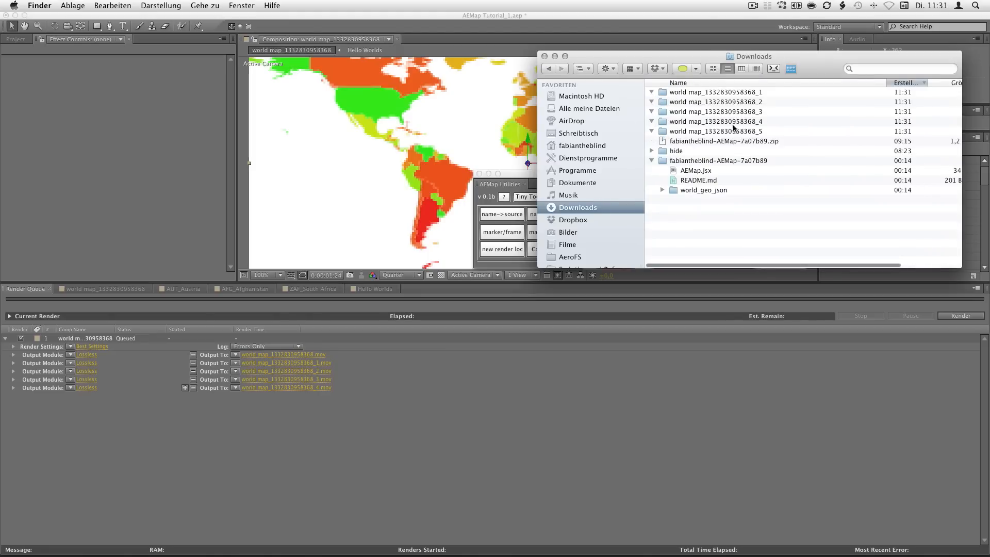
left_click(650, 128)
left_click(651, 93)
left_click(651, 102)
left_click(651, 93)
left_click(651, 121)
left_click(688, 133)
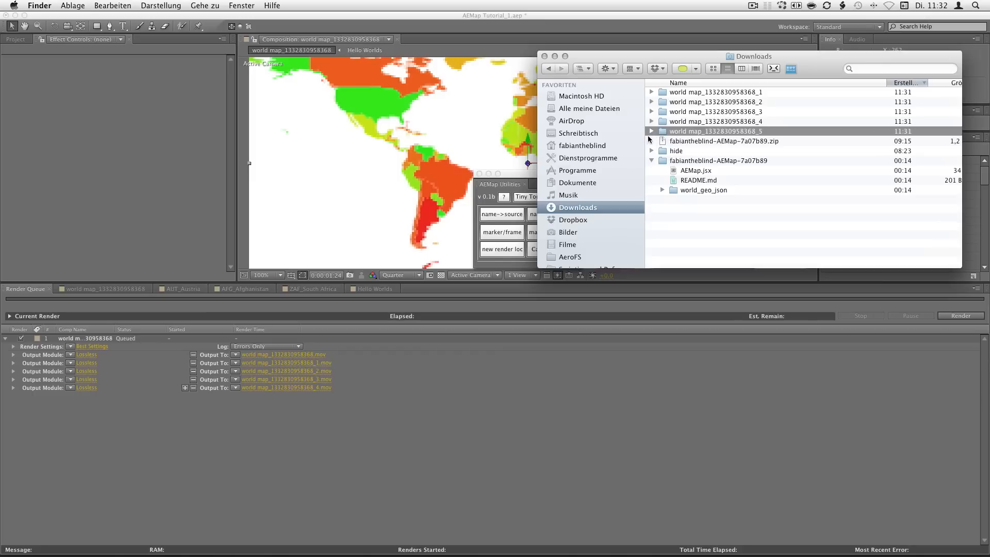
left_click(545, 56)
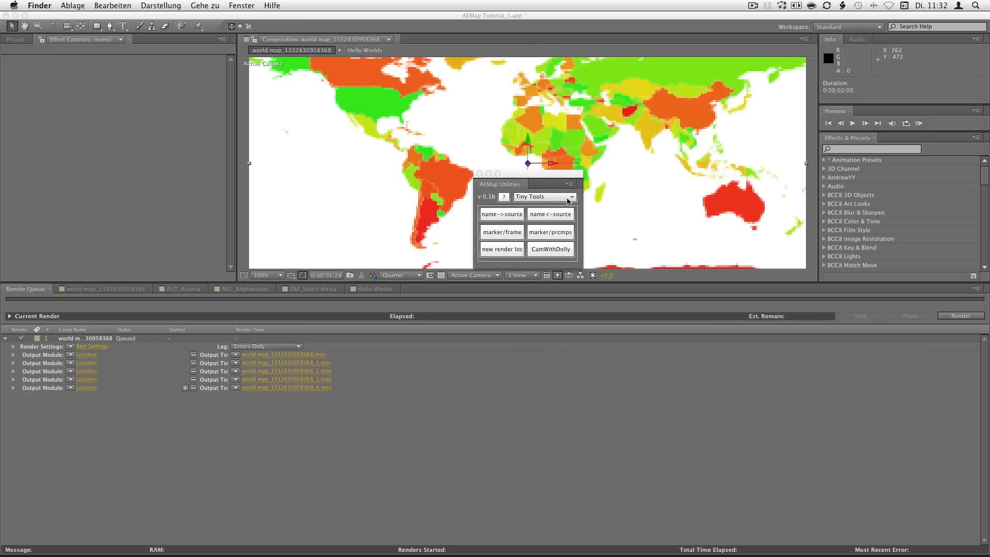
Step: Switch AEMap Utilities to Settings, view the AEMap online reference in the browser, and close the page
left_click(567, 199)
left_click(557, 196)
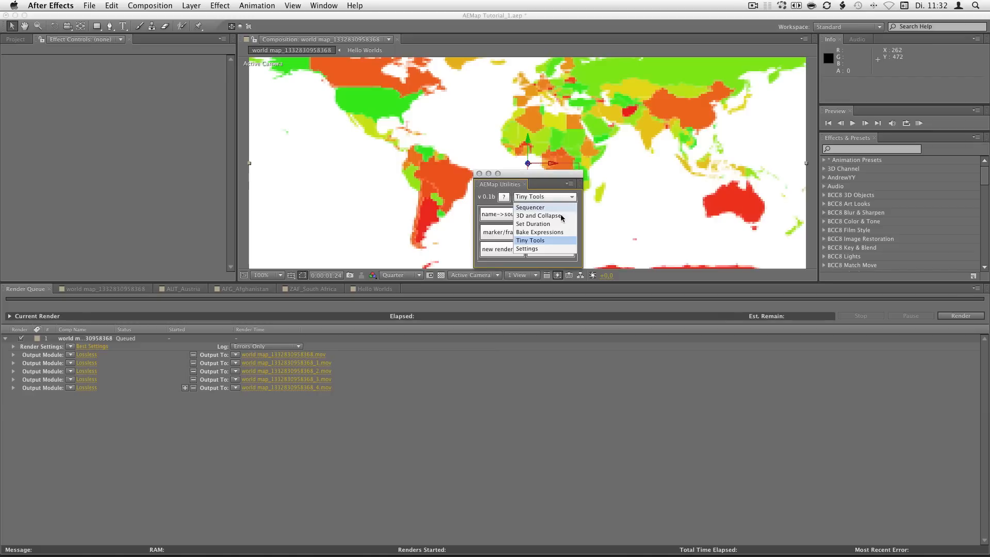
left_click(565, 250)
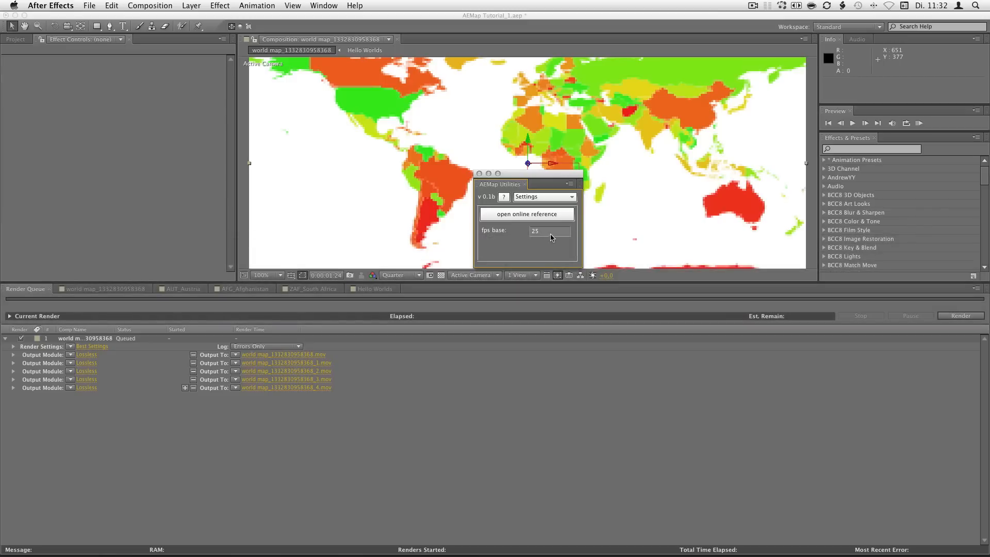
left_click(527, 214)
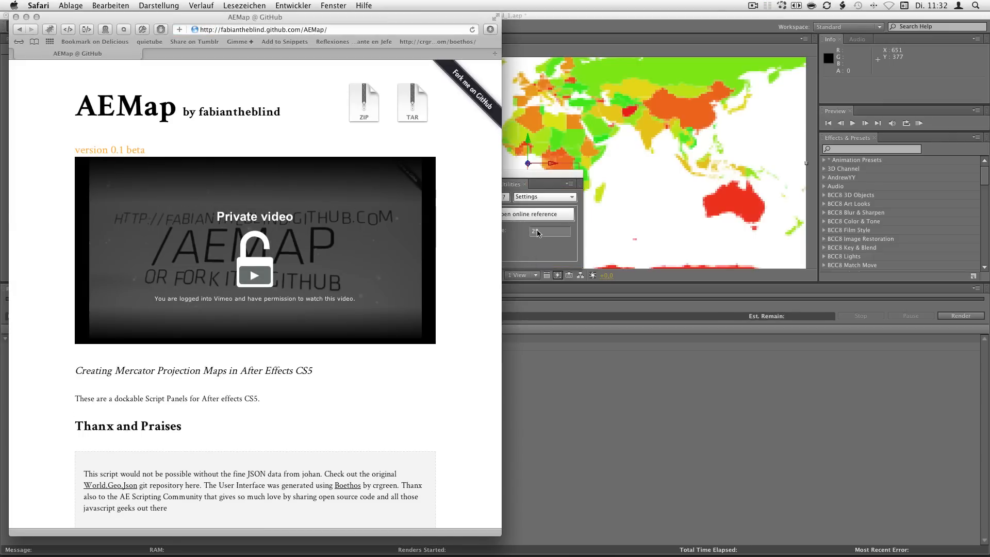
key("super+w")
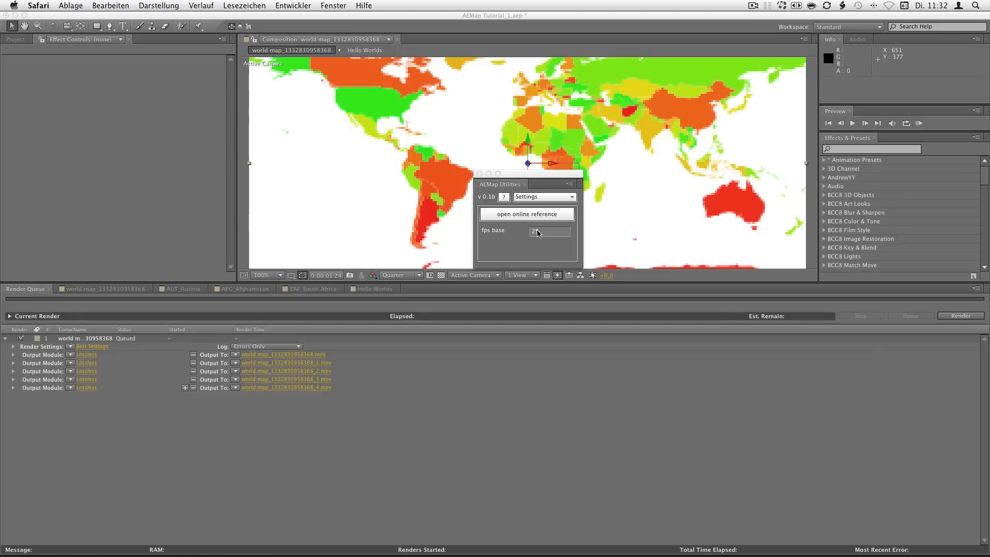
Step: Read the AEMap Utilities Quick Help and dismiss it
left_click(503, 198)
left_click(504, 200)
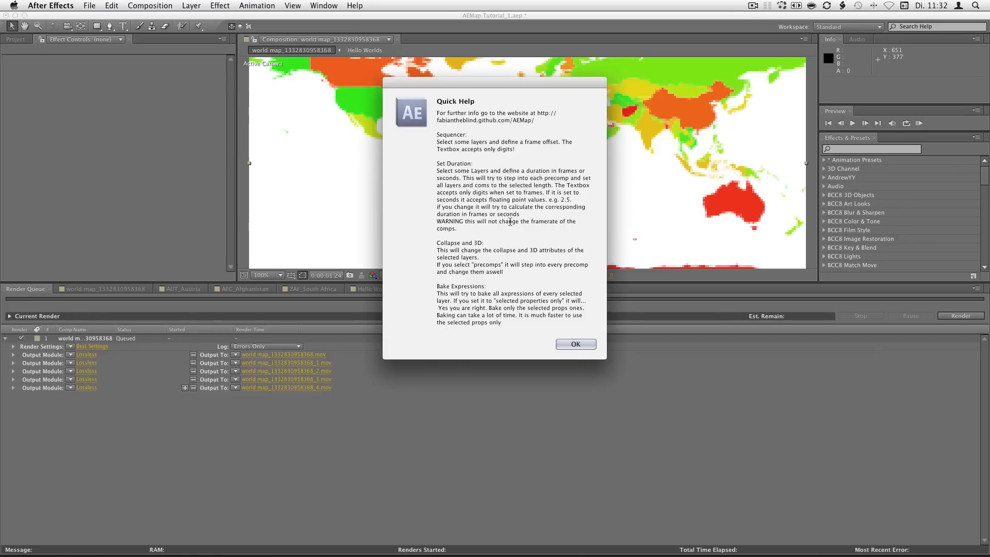
left_click(573, 345)
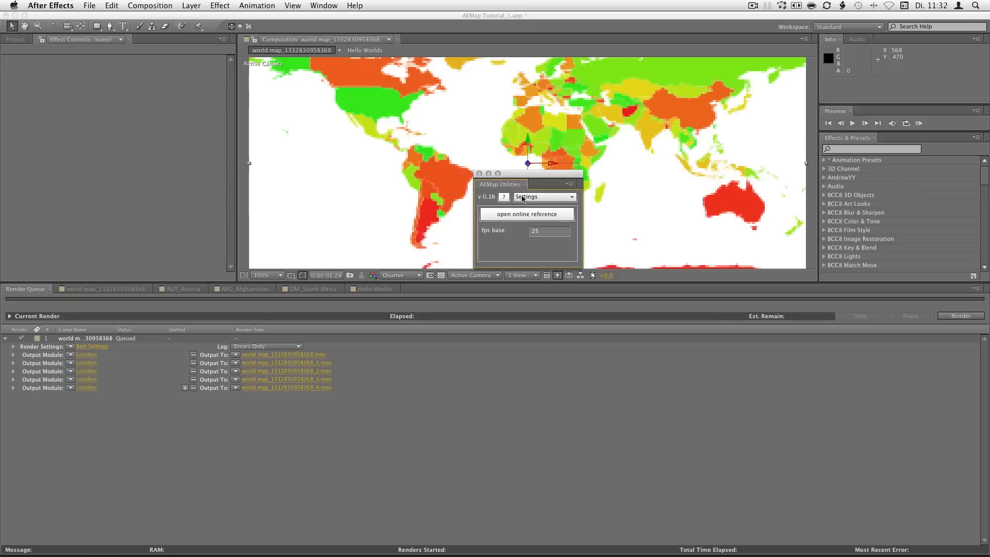
Step: Return to the world map composition, fit the whole map in view at 50%, and close AEMap Utilities
left_click(403, 240)
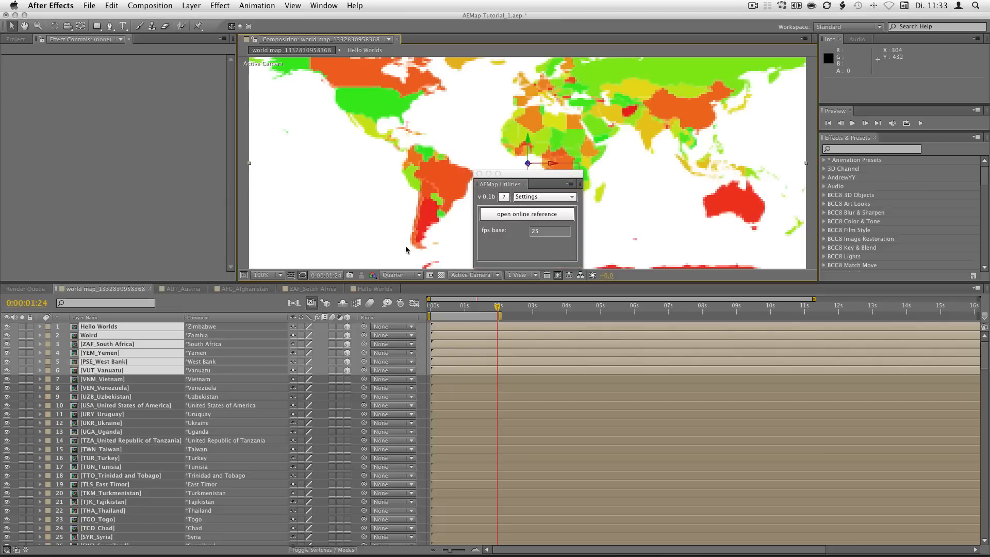
key("comma")
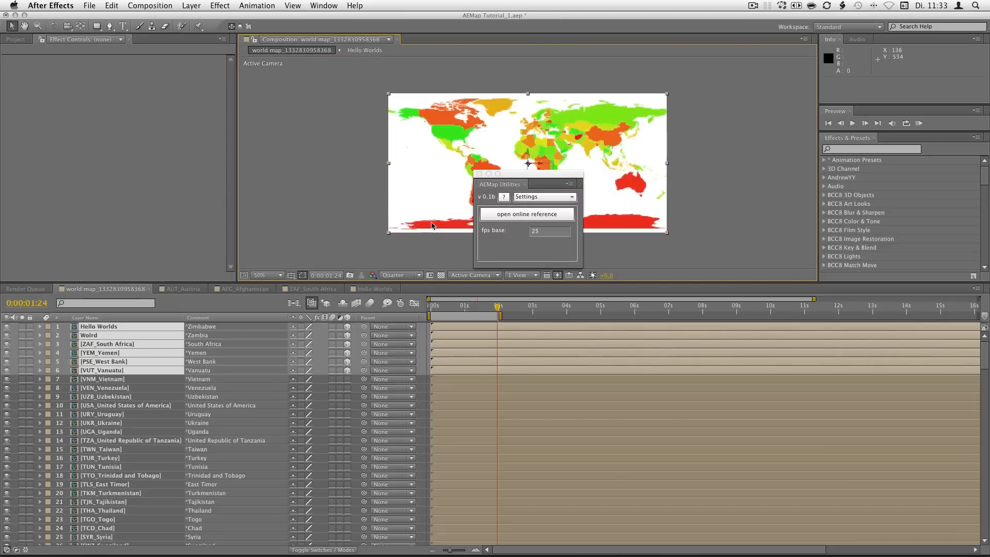
left_click(479, 174)
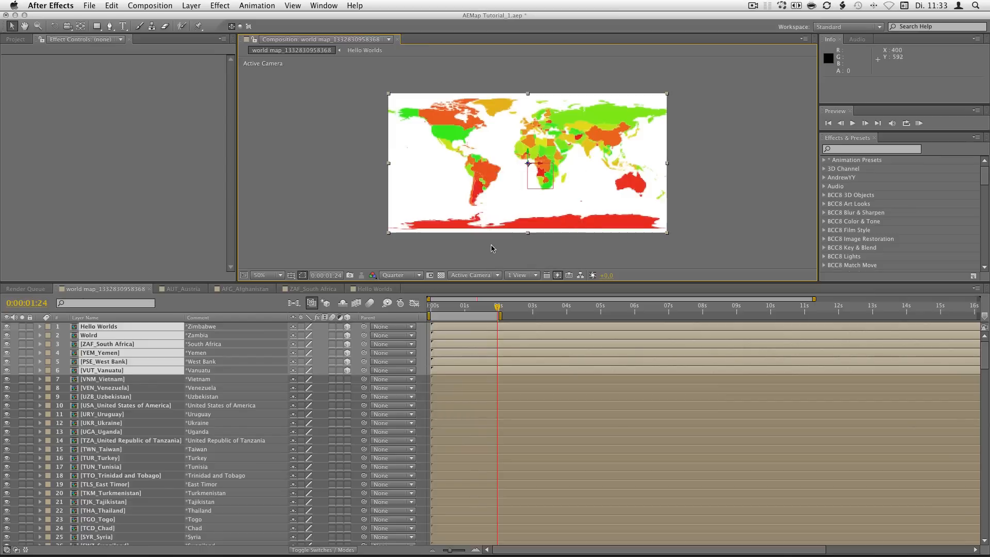